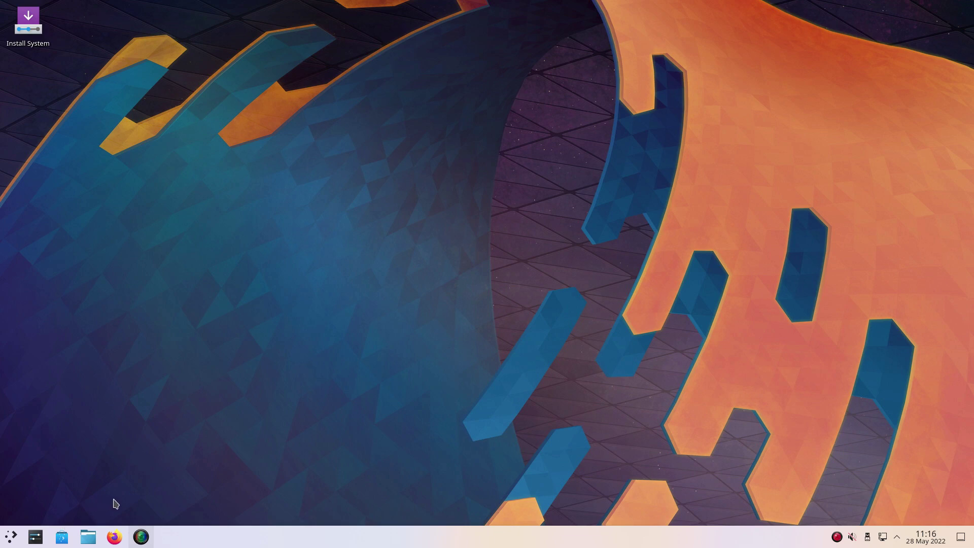
Step: Run 'sudo apt install latte-dock qt5-style-kvantum' in Konsole and launch Firefox while it installs
{"action": "left_click", "coordinate": [15, 542]}
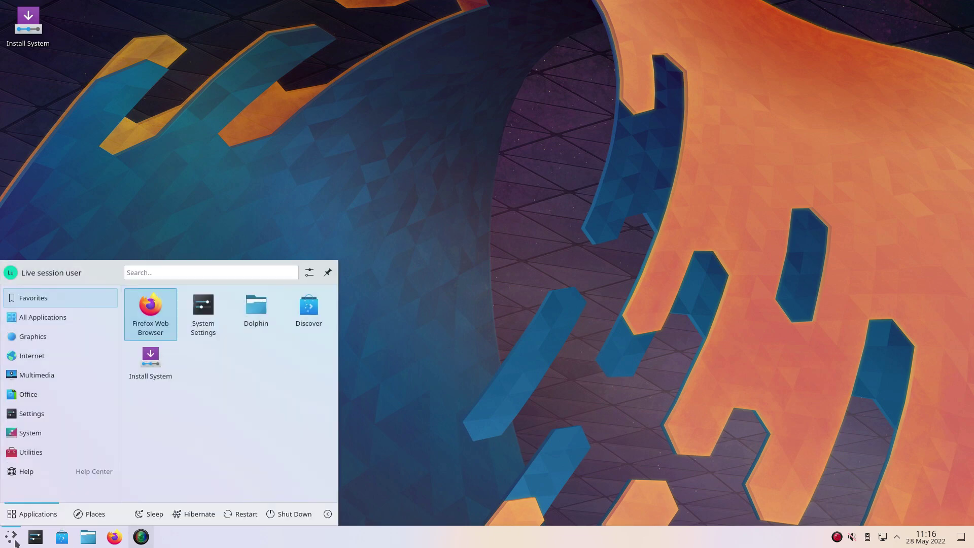
{"action": "type", "text": "kon"}
{"action": "key", "text": "Return"}
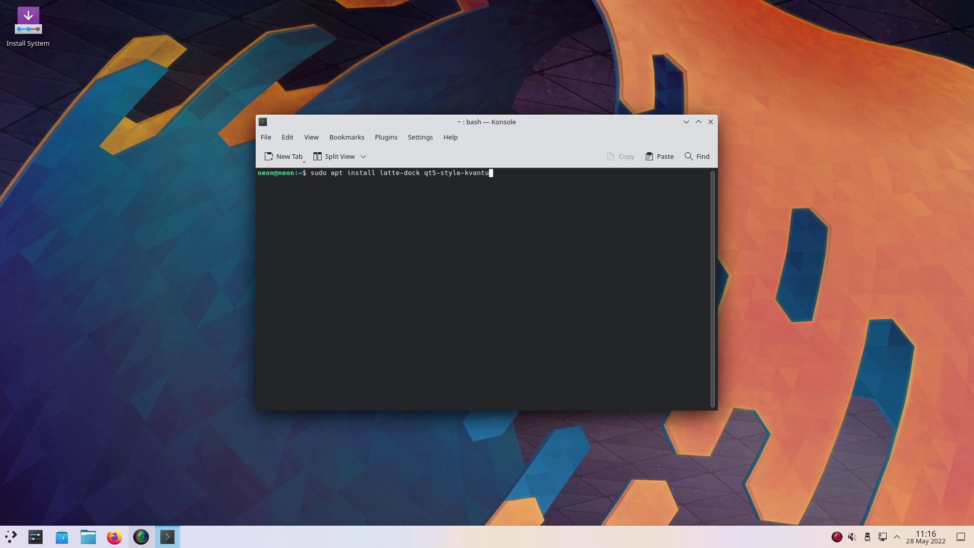
{"action": "key", "text": "Return"}
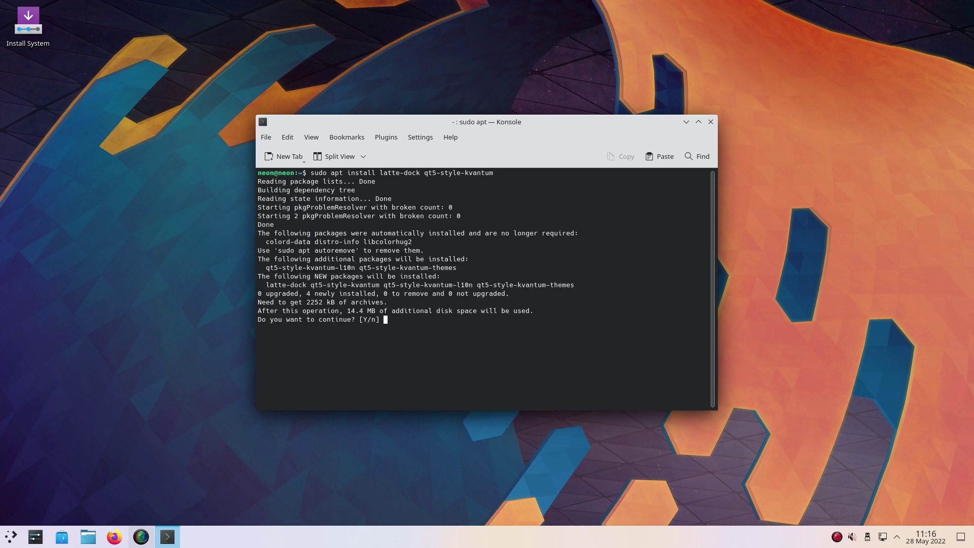
{"action": "left_click", "coordinate": [115, 537]}
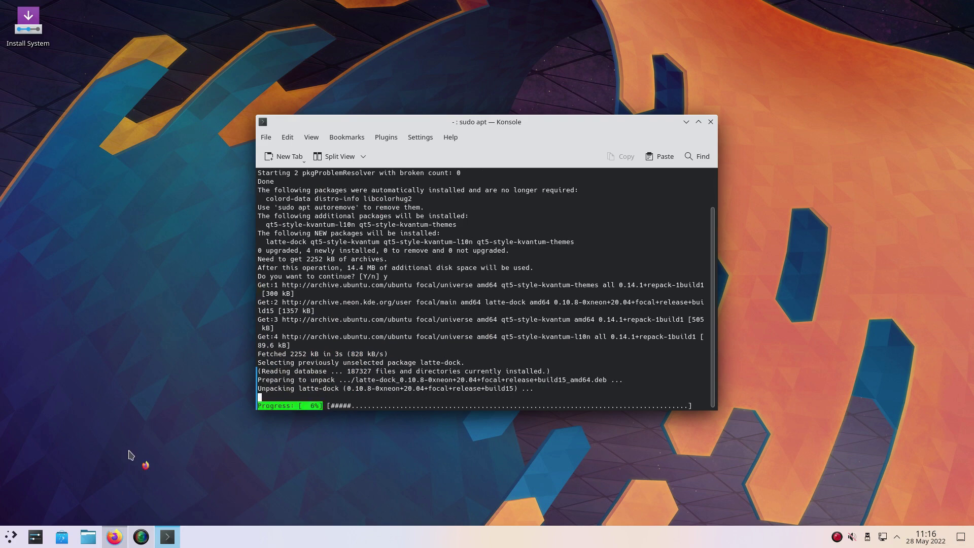
Step: Open System Settings' Appearance page and close the Firefox window
{"action": "left_click", "coordinate": [47, 537]}
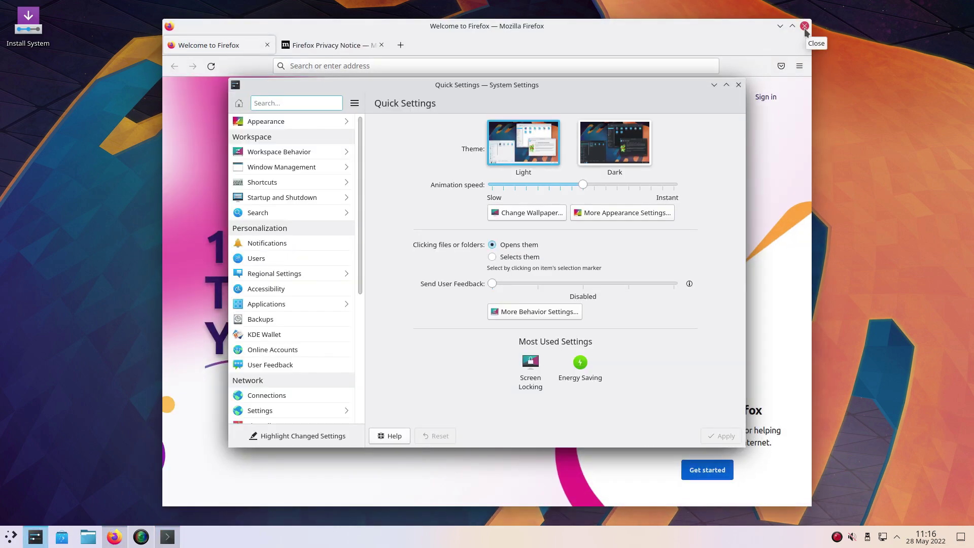
{"action": "left_click", "coordinate": [805, 27]}
{"action": "left_click", "coordinate": [315, 121]}
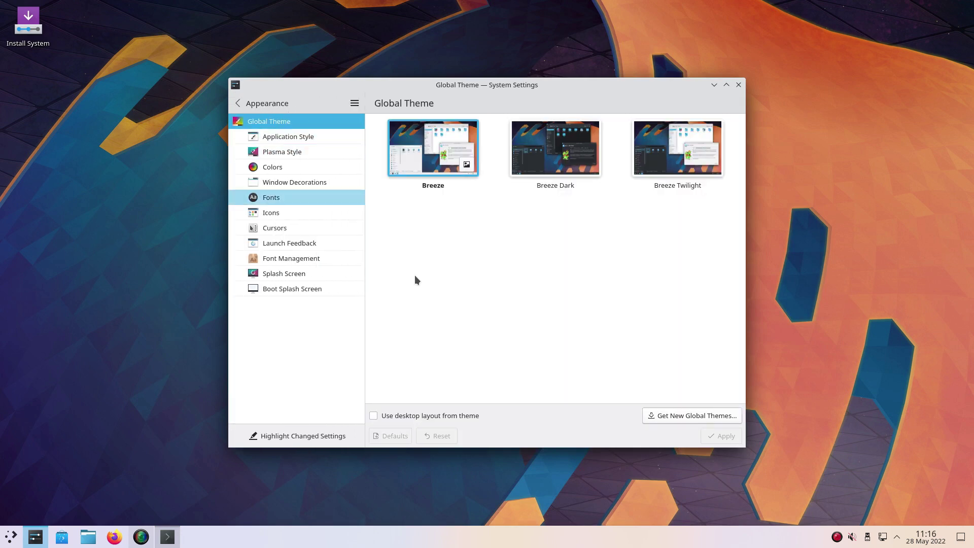
Step: Find and install the Ant-Dark KDE global theme, then open its homepage
{"action": "left_click", "coordinate": [673, 416]}
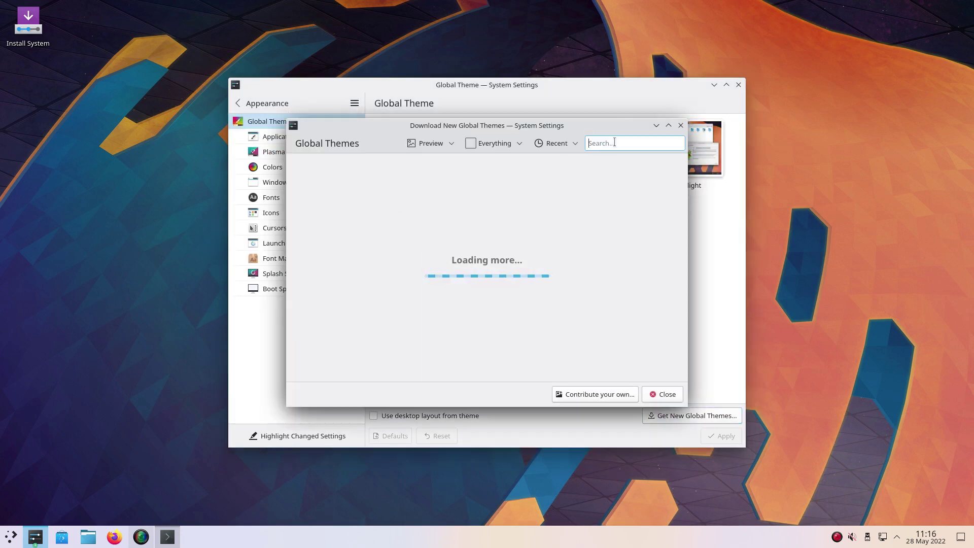
{"action": "type", "text": "ant-dark"}
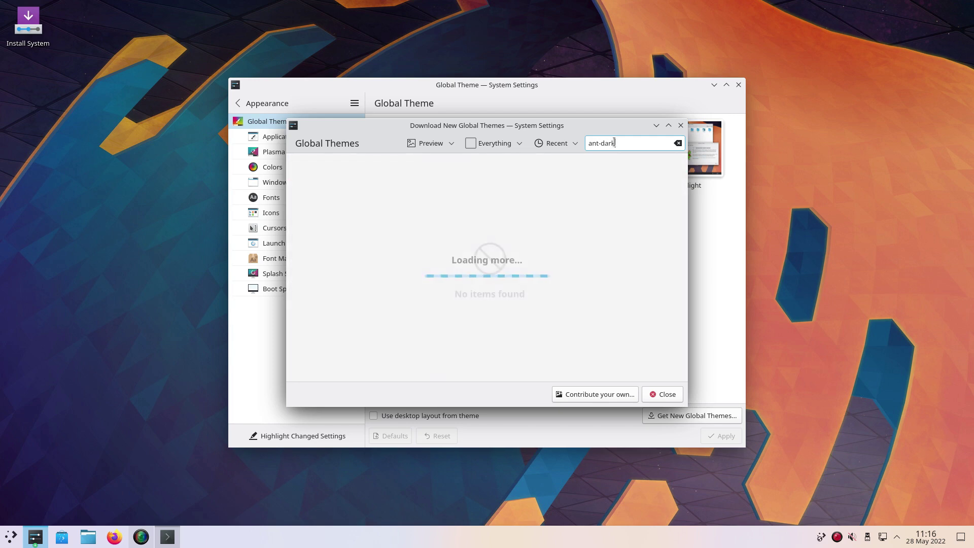
{"action": "left_click", "coordinate": [363, 283]}
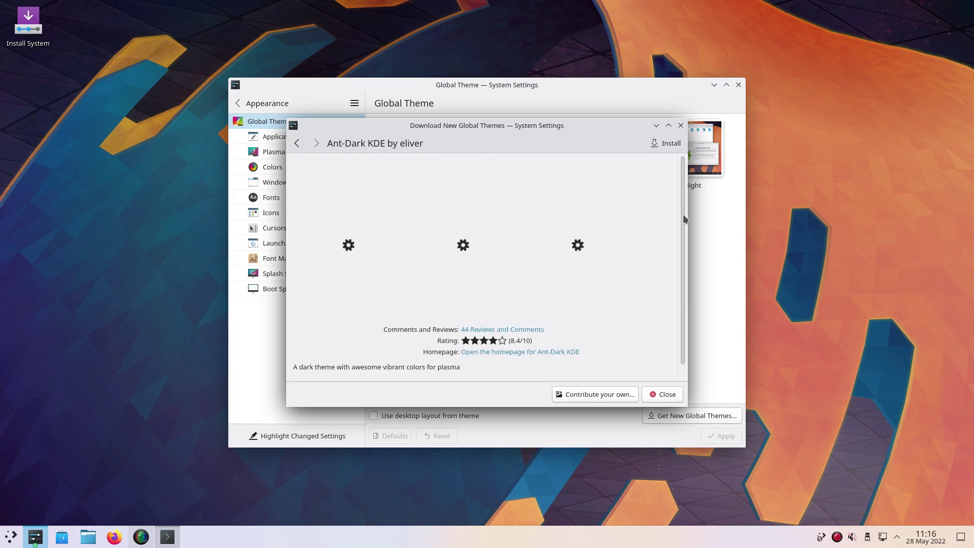
{"action": "left_click", "coordinate": [670, 143]}
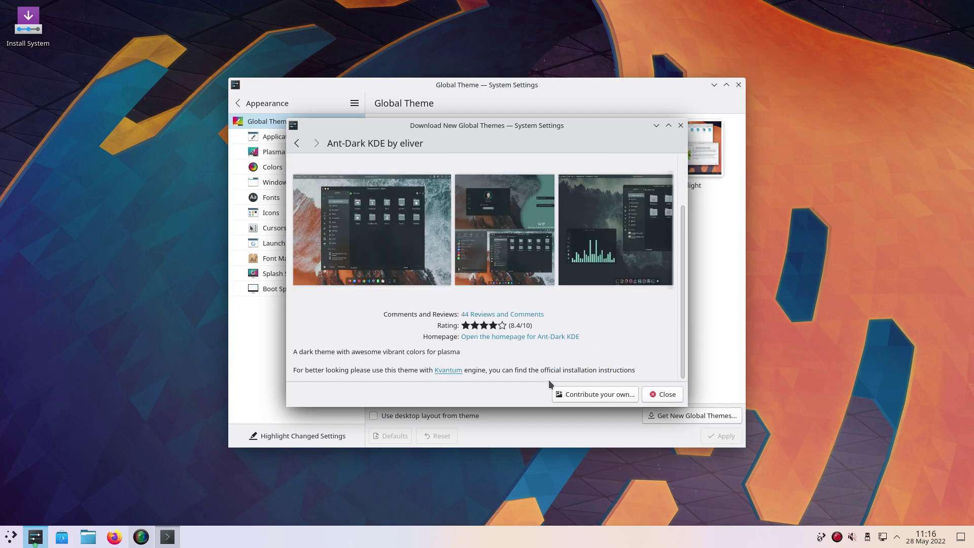
{"action": "left_click", "coordinate": [490, 337]}
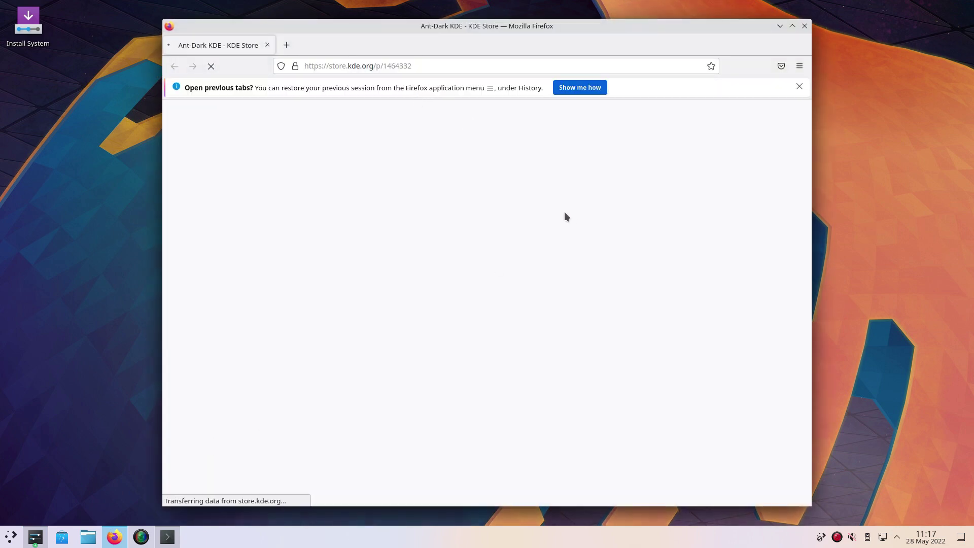
Step: Open the Ant-Dark Kvantum theme page in a new Firefox tab
{"action": "scroll", "coordinate": [406, 284], "scroll_direction": "down", "scroll_amount": 5}
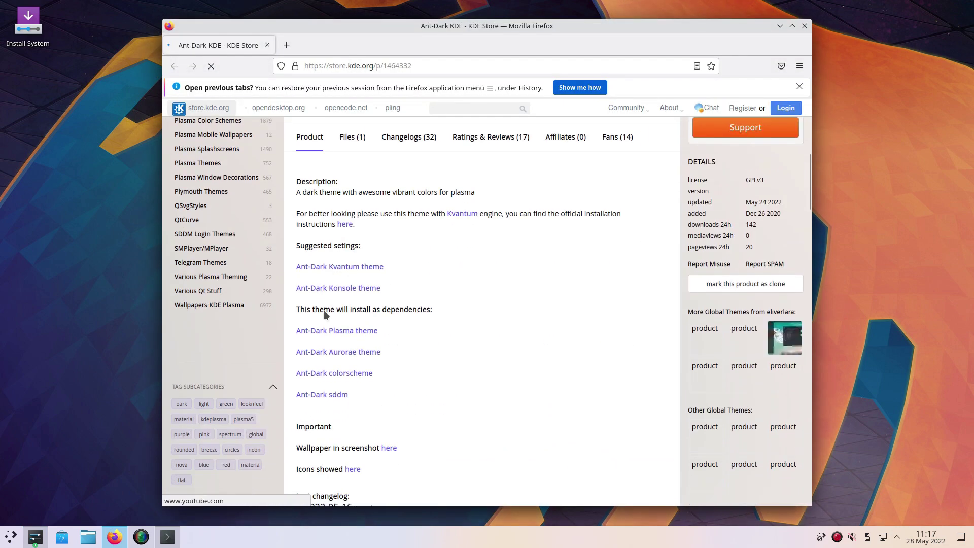
{"action": "scroll", "coordinate": [374, 203], "scroll_direction": "down", "scroll_amount": 1}
{"action": "middle_click", "coordinate": [373, 202]}
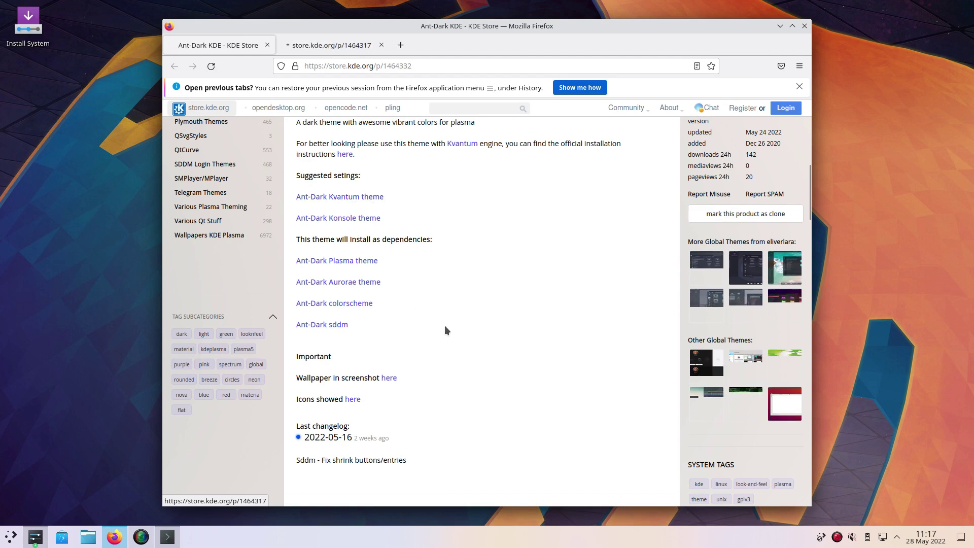
{"action": "left_click", "coordinate": [347, 47]}
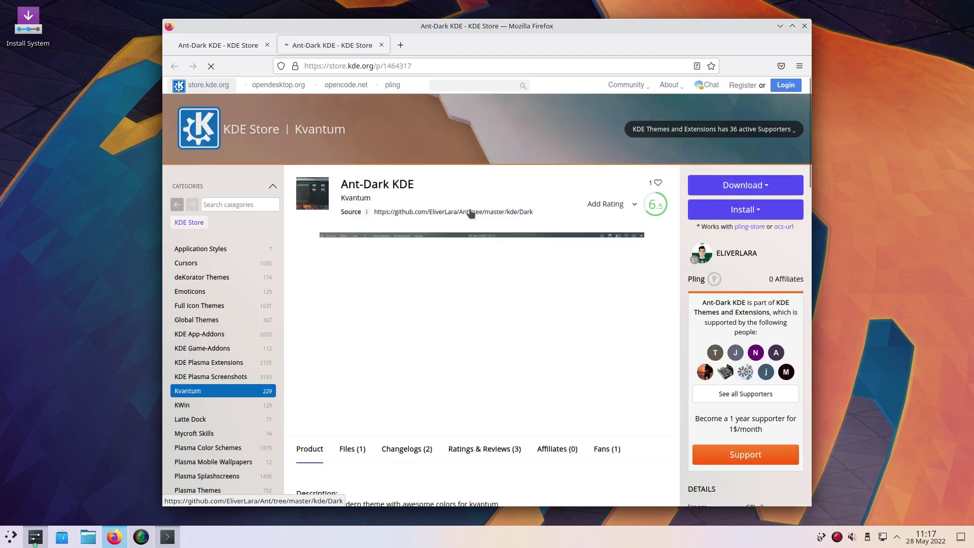
Step: Download Ant-Dark.tar.xz and return to the Ant-Dark KDE global theme tab
{"action": "left_click", "coordinate": [742, 186]}
{"action": "left_click", "coordinate": [721, 209]}
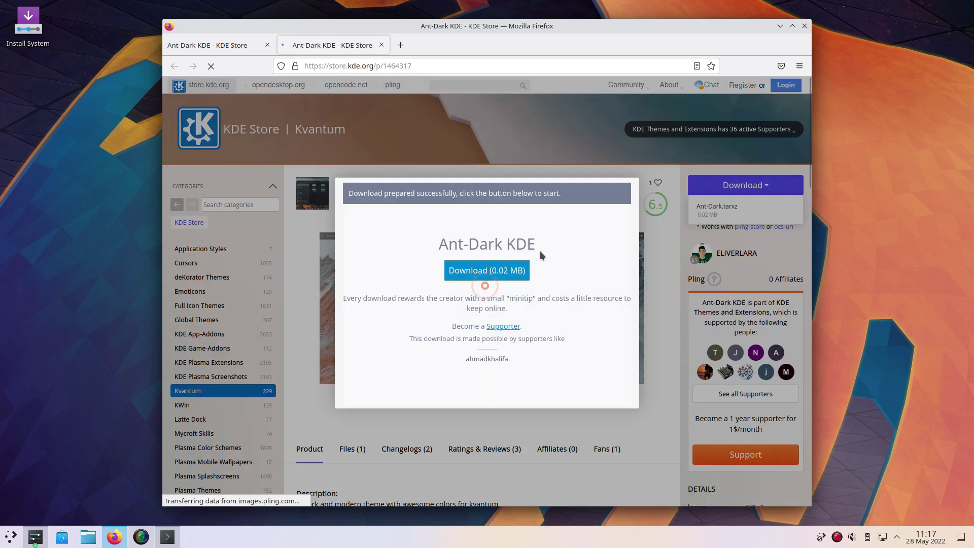
{"action": "left_click", "coordinate": [511, 276]}
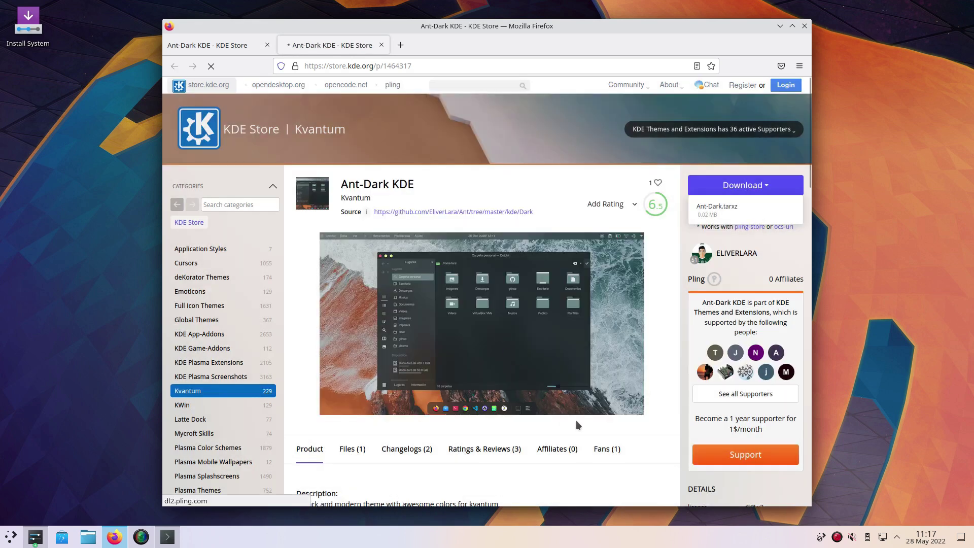
{"action": "scroll", "coordinate": [595, 350], "scroll_direction": "down", "scroll_amount": 7}
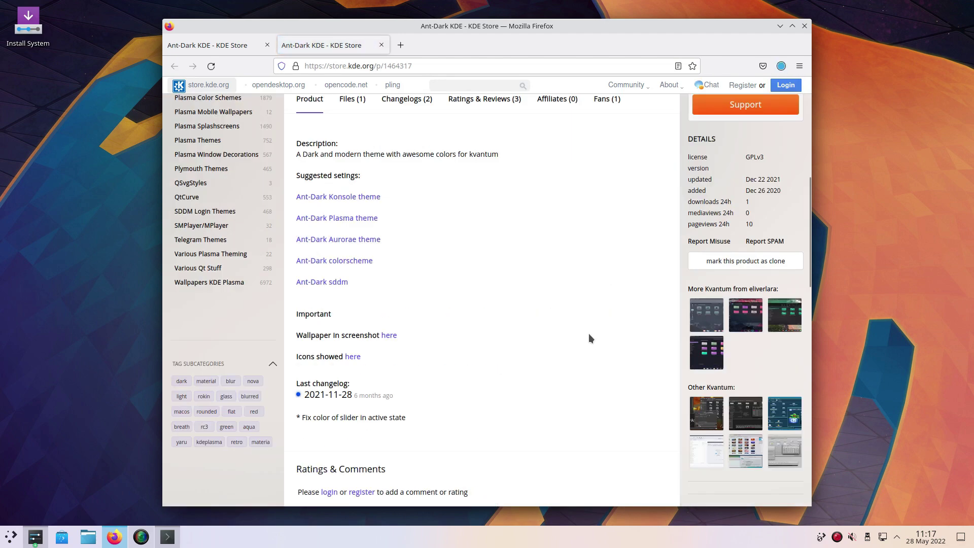
{"action": "scroll", "coordinate": [582, 330], "scroll_direction": "up", "scroll_amount": 7}
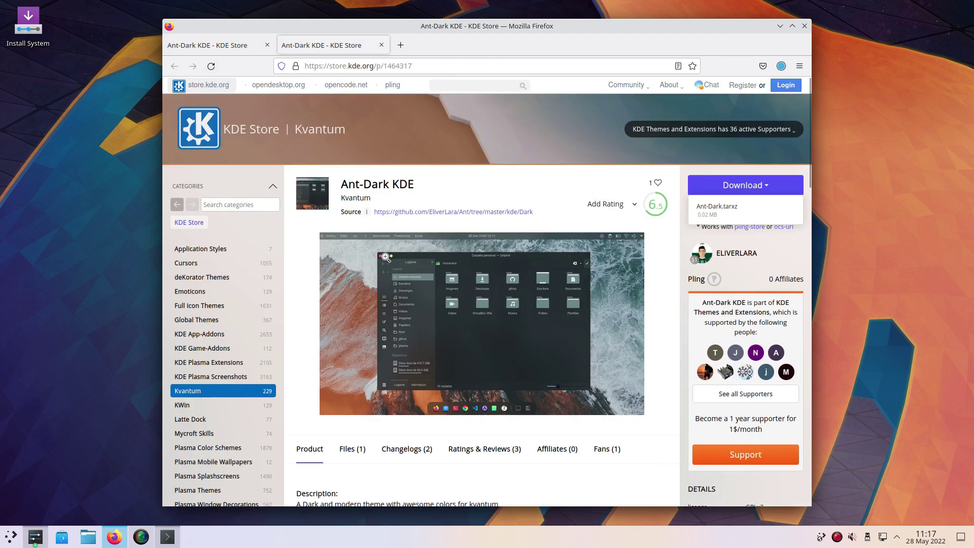
{"action": "left_click", "coordinate": [231, 46]}
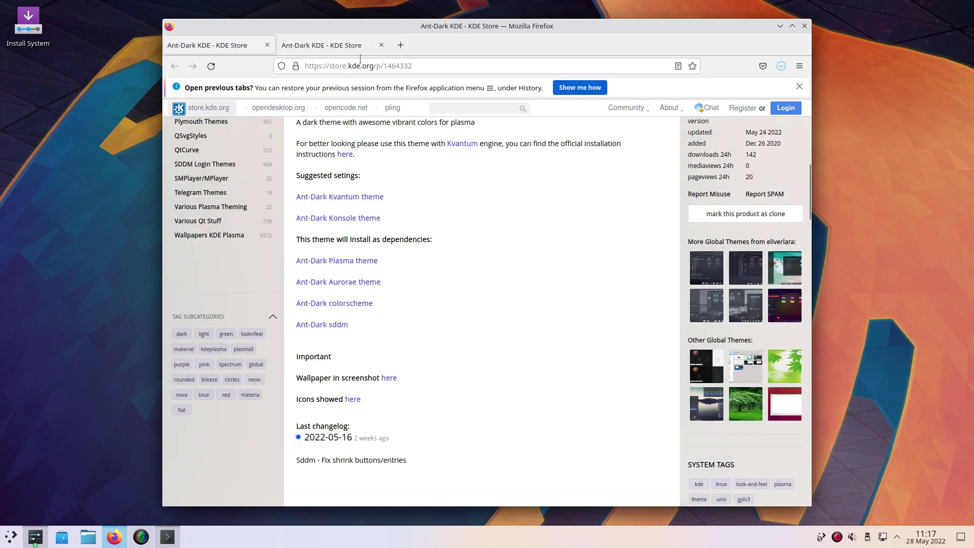
Step: Back in Get New Global Themes, sort by highest rating and clear the ant-dark search
{"action": "left_click", "coordinate": [780, 26]}
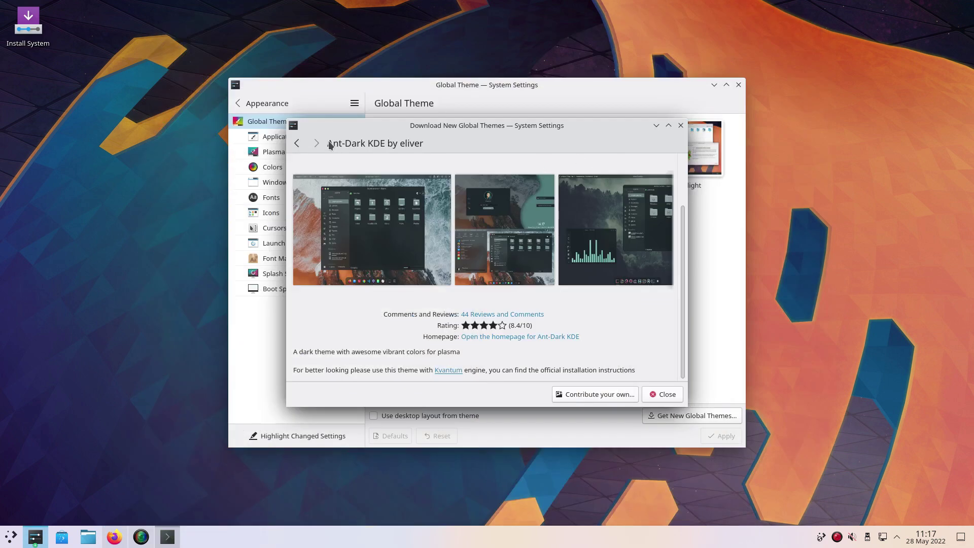
{"action": "left_click", "coordinate": [297, 143]}
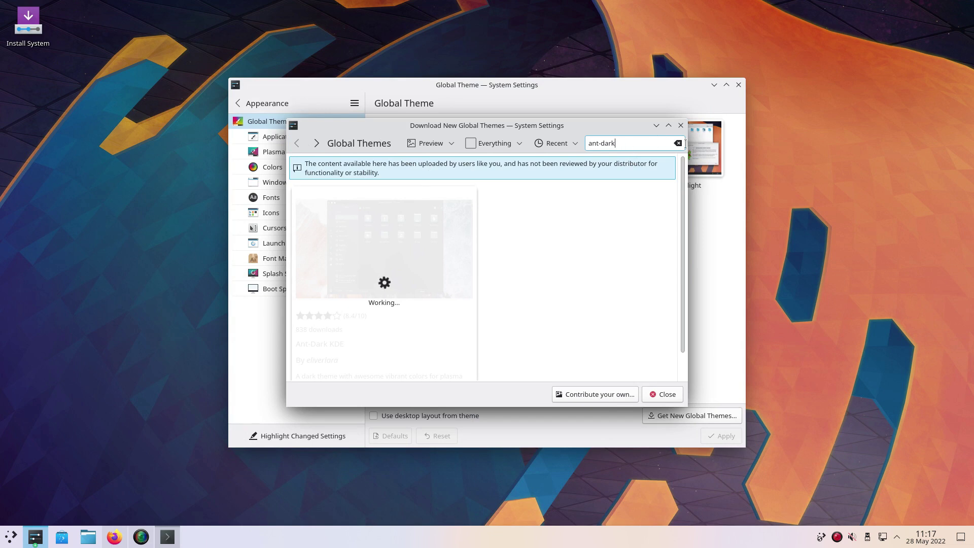
{"action": "left_click", "coordinate": [492, 144]}
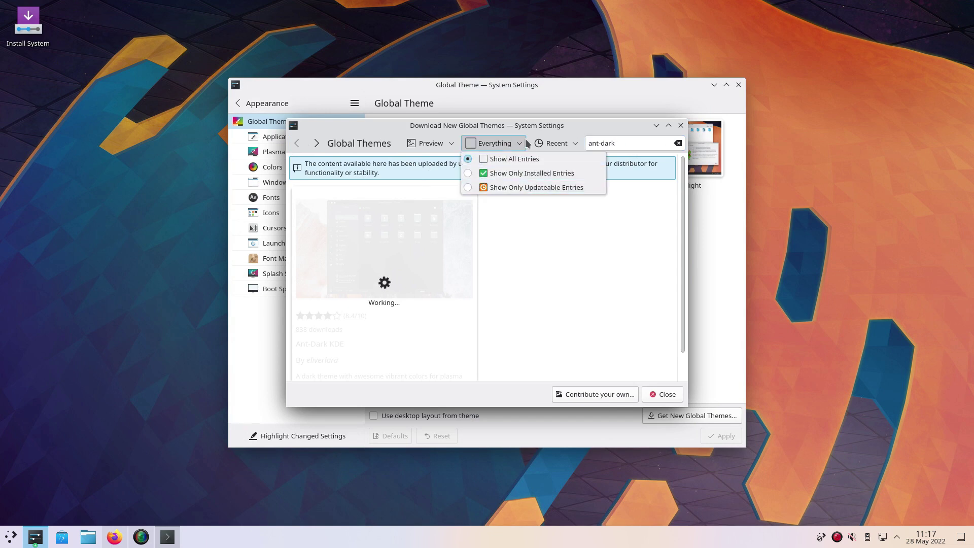
{"action": "left_click", "coordinate": [554, 144]}
{"action": "left_click", "coordinate": [594, 187]}
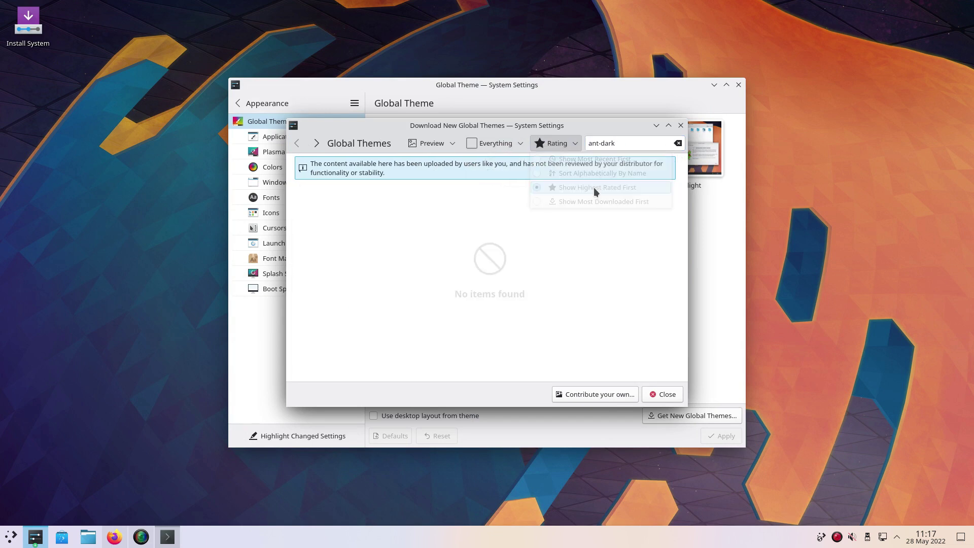
{"action": "left_click", "coordinate": [678, 144]}
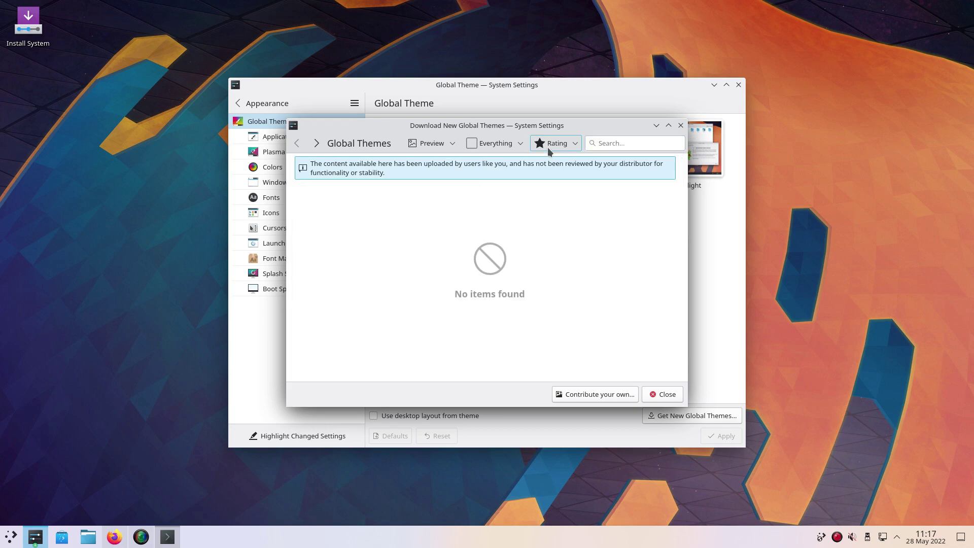
{"action": "left_click", "coordinate": [549, 144]}
{"action": "left_click", "coordinate": [513, 265]}
Step: Open the Nordic KDE theme details and its homepage in Firefox
{"action": "scroll", "coordinate": [510, 265], "scroll_direction": "down", "scroll_amount": 5}
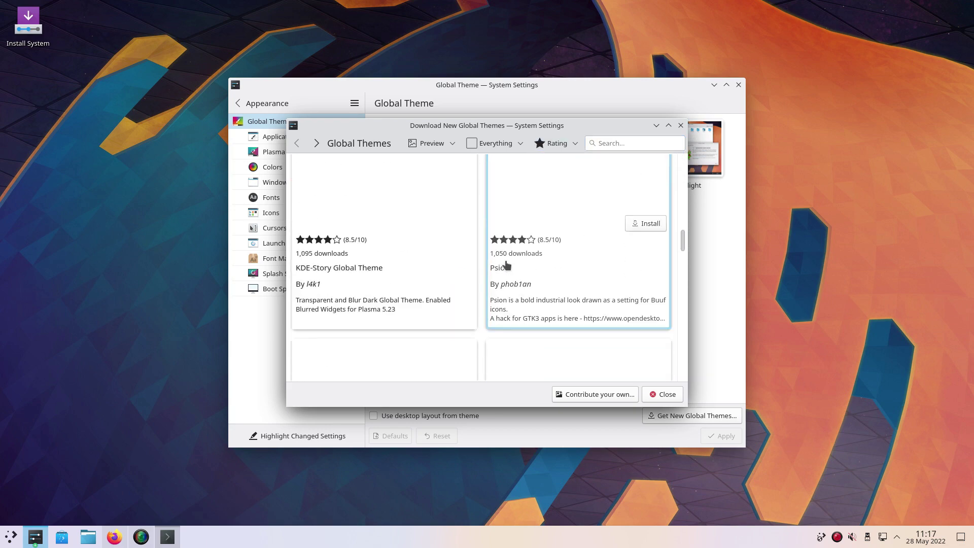
{"action": "scroll", "coordinate": [532, 260], "scroll_direction": "down", "scroll_amount": 3}
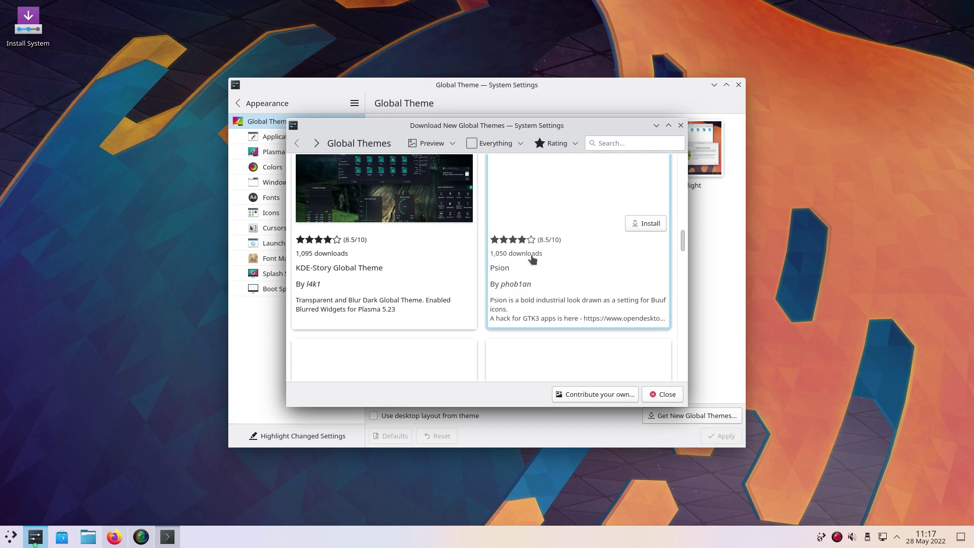
{"action": "scroll", "coordinate": [533, 260], "scroll_direction": "down", "scroll_amount": 3}
{"action": "left_click", "coordinate": [529, 263]}
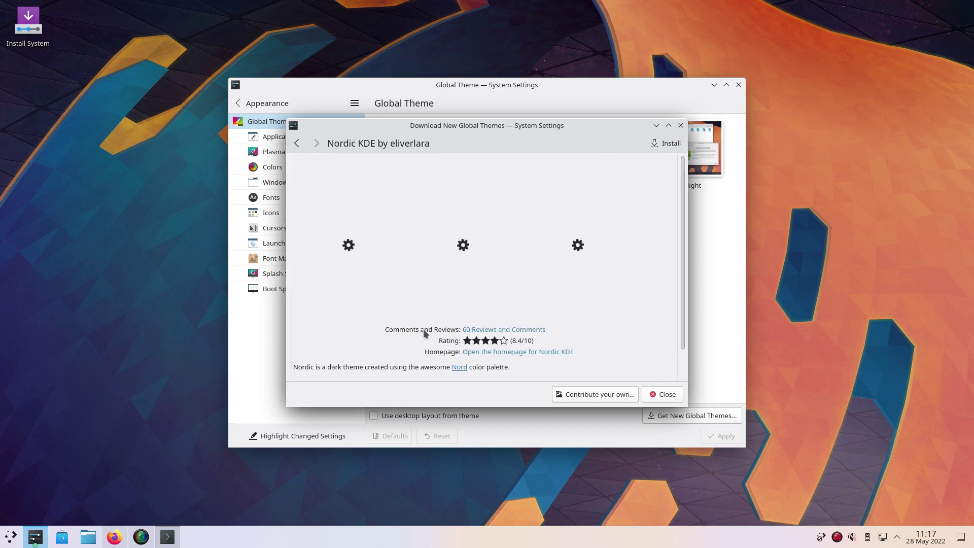
{"action": "scroll", "coordinate": [485, 335], "scroll_direction": "down", "scroll_amount": 1}
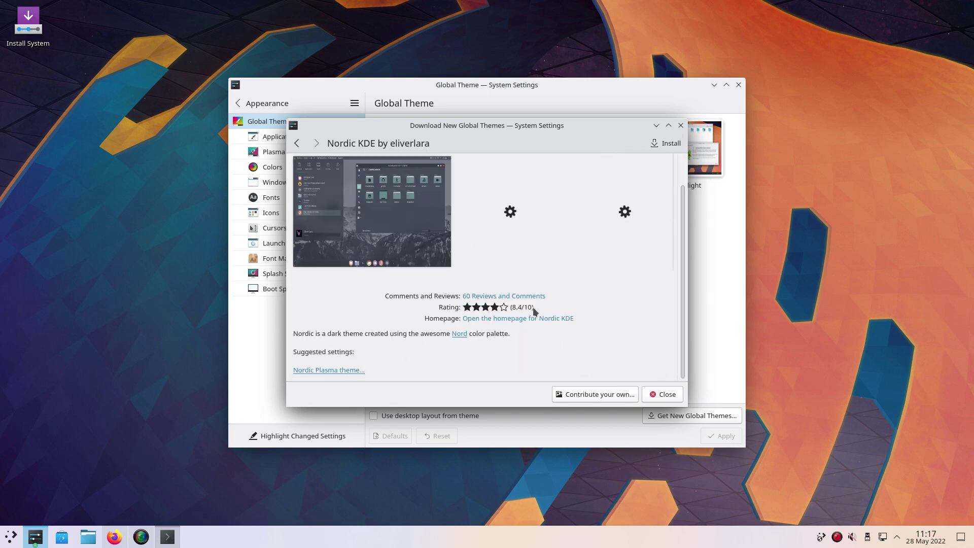
{"action": "left_click", "coordinate": [503, 319]}
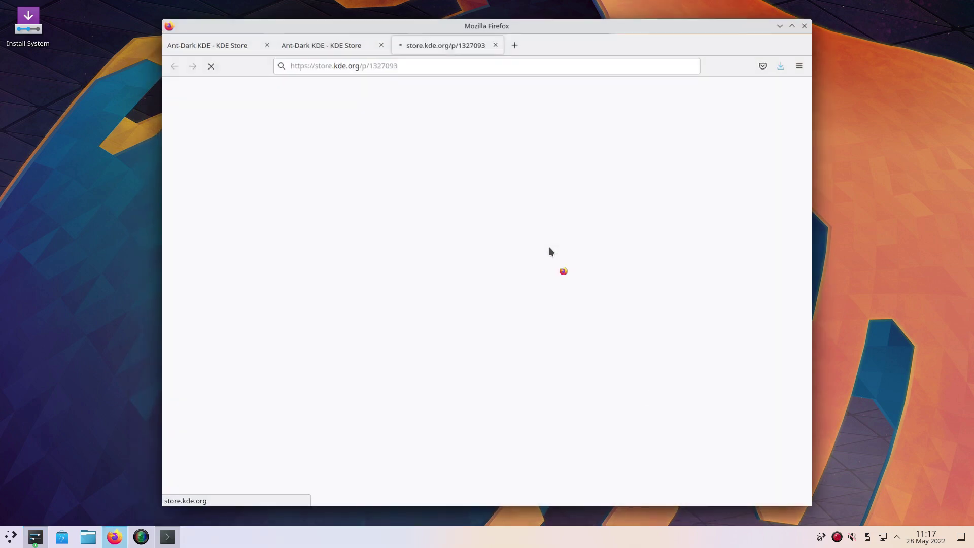
Step: Close the duplicate tab and download nordic-bluish.tar.xz from the Nordic Kvantum store page
{"action": "left_click", "coordinate": [382, 44]}
{"action": "scroll", "coordinate": [378, 228], "scroll_direction": "down", "scroll_amount": 5}
{"action": "scroll", "coordinate": [380, 233], "scroll_direction": "up", "scroll_amount": 1}
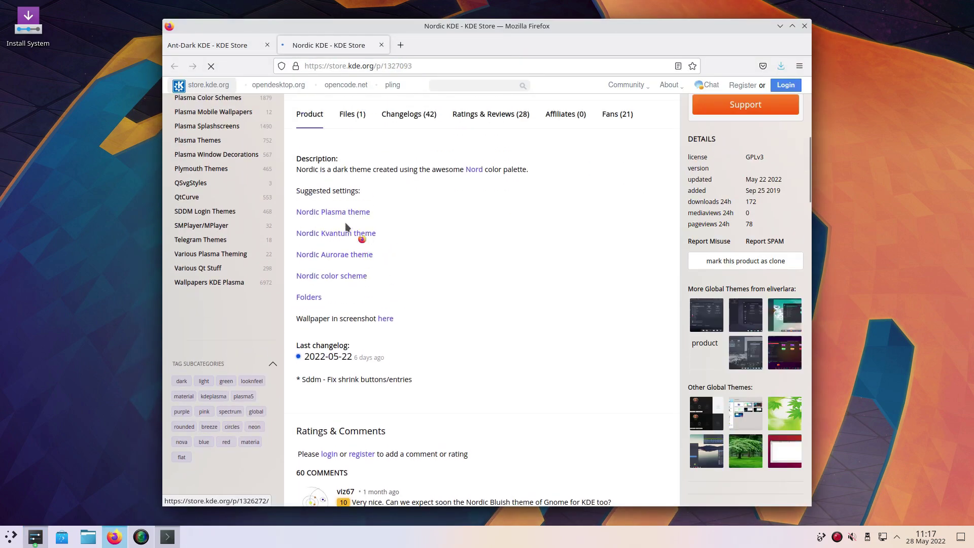
{"action": "left_click", "coordinate": [356, 233]}
{"action": "left_click", "coordinate": [745, 185]}
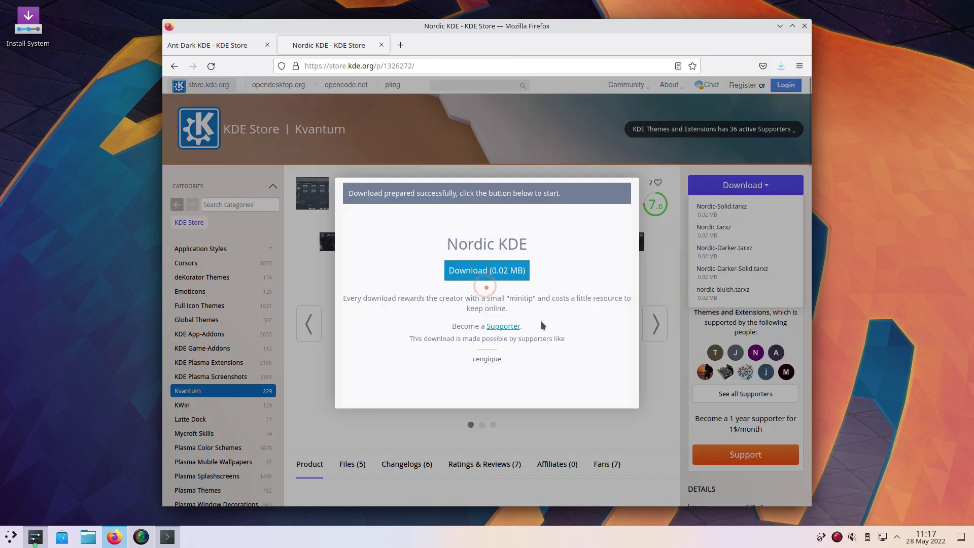
{"action": "left_click", "coordinate": [517, 271]}
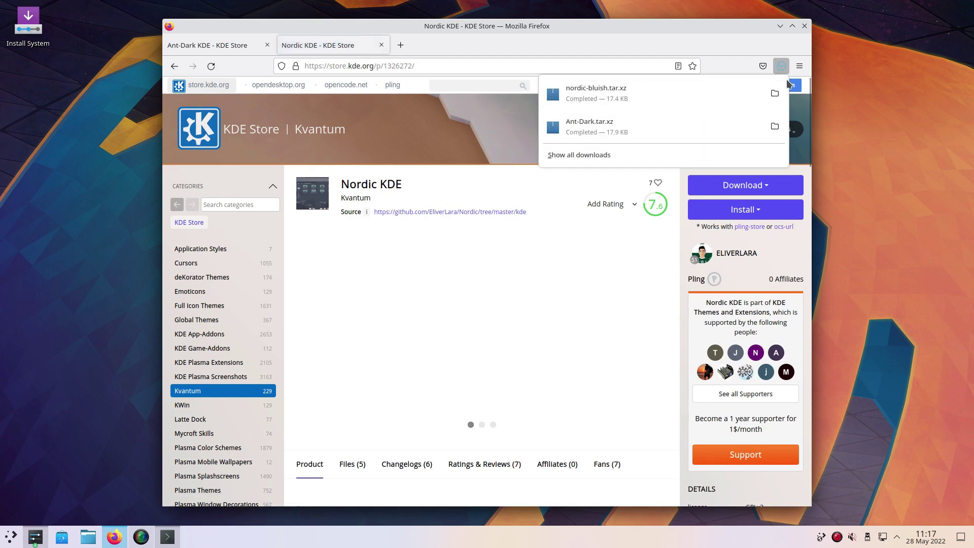
{"action": "left_click", "coordinate": [85, 540]}
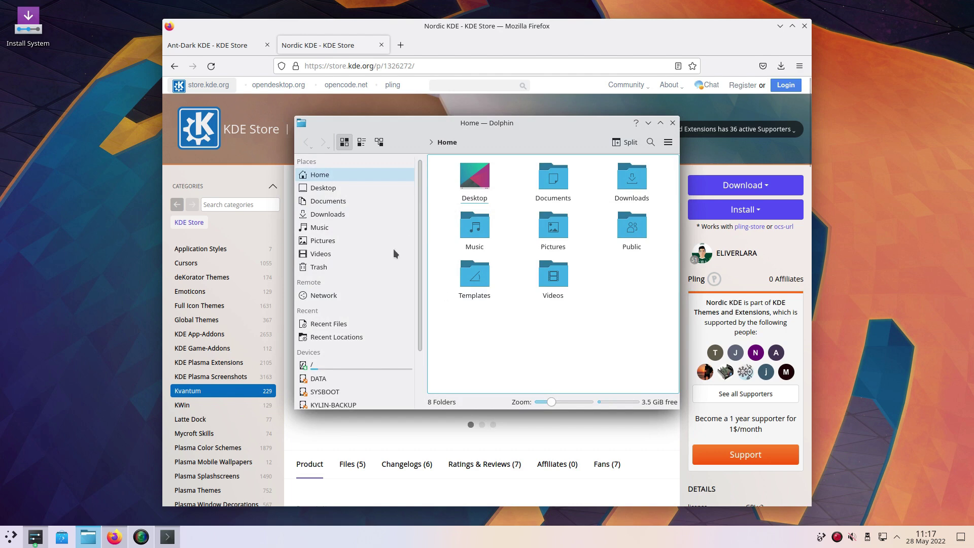
Step: Open Ant-Dark.tar.xz from Downloads in Ark and select its Ant-Dark folder for extraction
{"action": "left_click", "coordinate": [336, 205]}
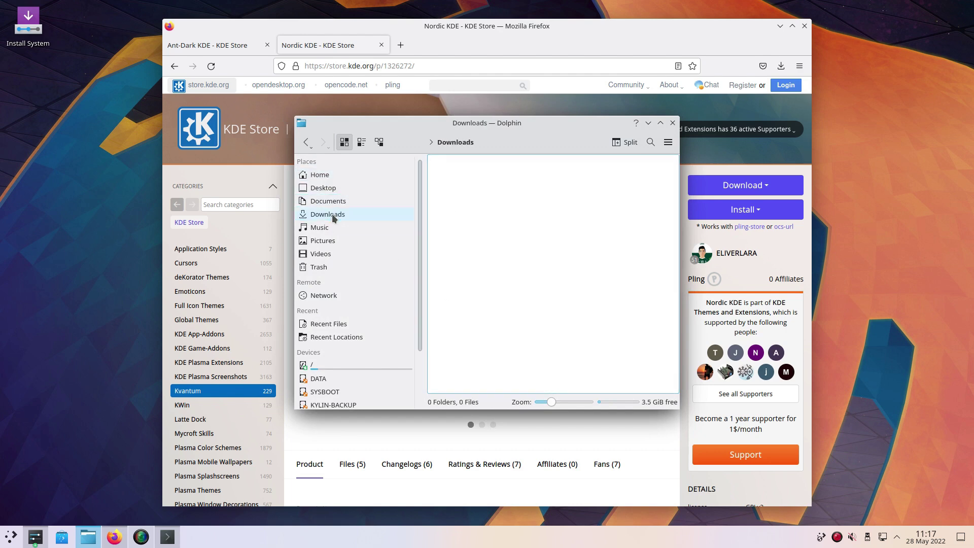
{"action": "left_click", "coordinate": [336, 215]}
{"action": "double_click", "coordinate": [454, 187]}
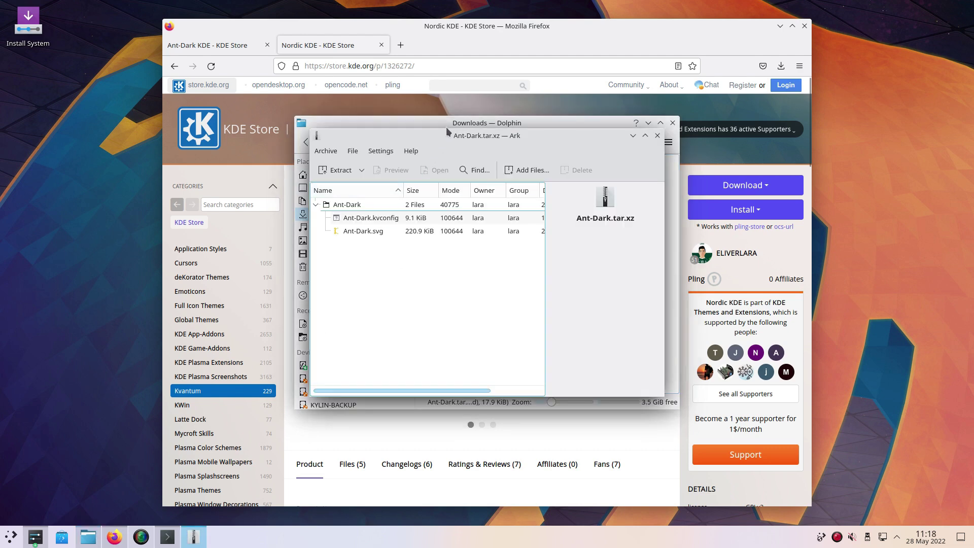
{"action": "left_click", "coordinate": [447, 128]}
{"action": "key", "text": "alt+Tab"}
{"action": "left_click_drag", "start_coordinate": [467, 133], "coordinate": [194, 271]}
{"action": "left_click", "coordinate": [148, 335]}
{"action": "scroll", "coordinate": [148, 335], "scroll_direction": "right", "scroll_amount": 5}
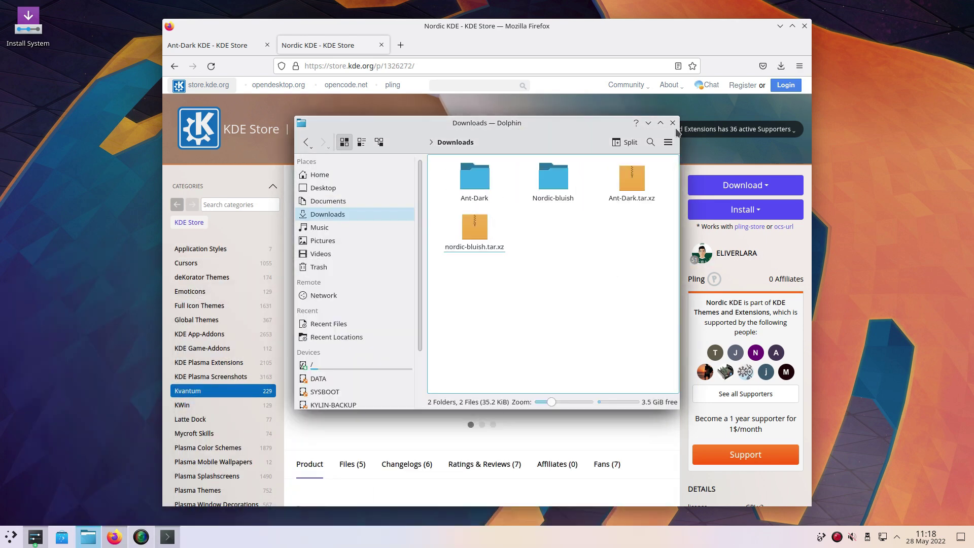
Step: Close Dolphin and launch Kvantum Manager from the launcher
{"action": "left_click", "coordinate": [674, 124]}
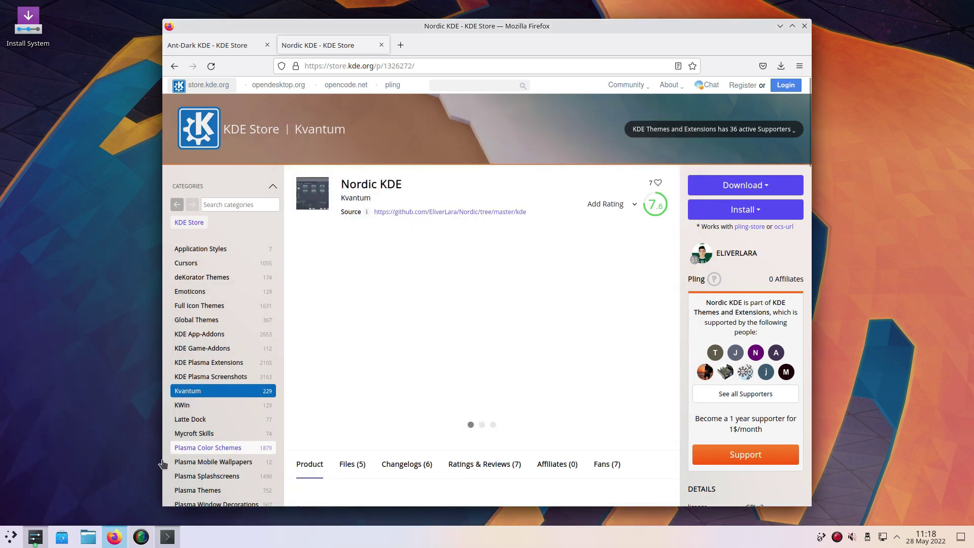
{"action": "left_click", "coordinate": [9, 537]}
{"action": "type", "text": "kv"}
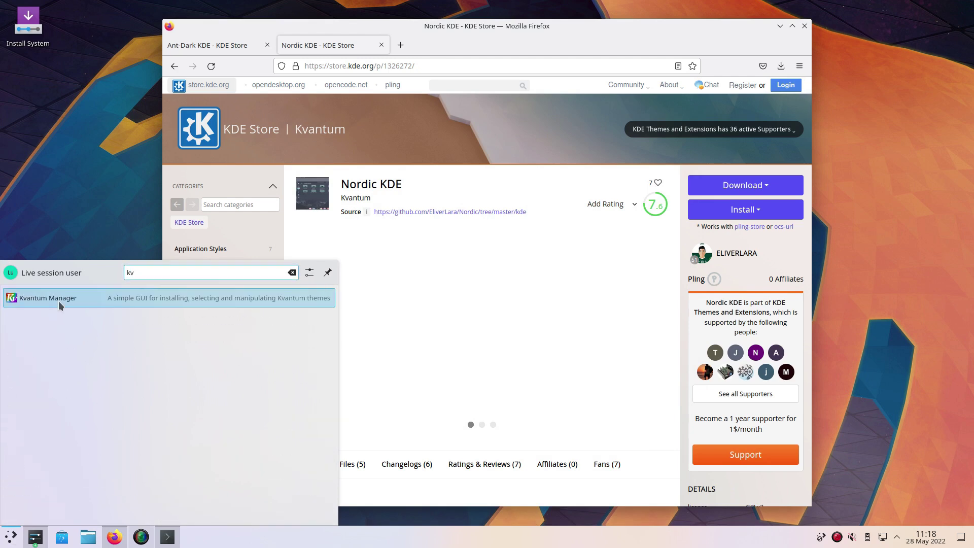
{"action": "left_click", "coordinate": [68, 297]}
Step: Install the Ant-Dark Kvantum theme from the Downloads folder
{"action": "left_click", "coordinate": [385, 238]}
{"action": "double_click", "coordinate": [391, 234]}
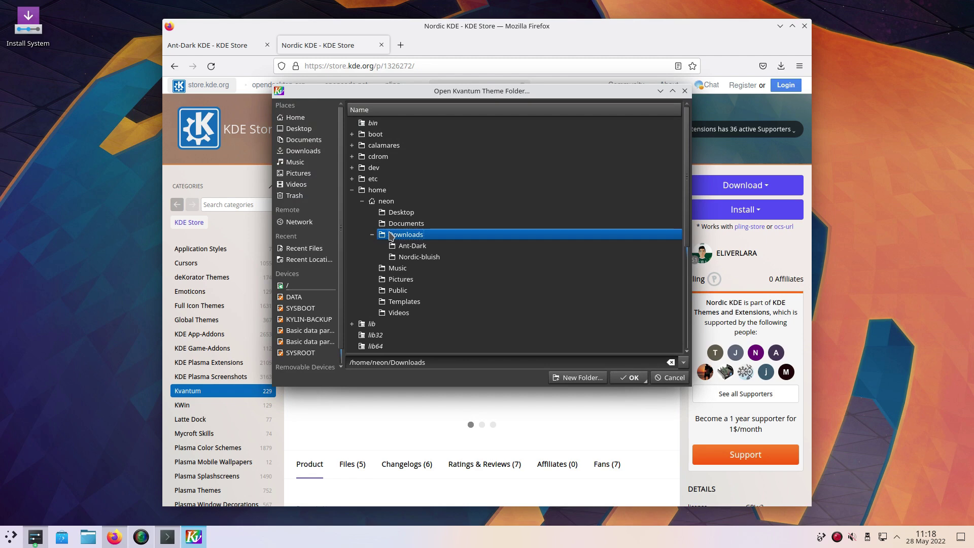
{"action": "left_click", "coordinate": [413, 245]}
{"action": "left_click", "coordinate": [420, 258]}
{"action": "left_click", "coordinate": [425, 247]}
{"action": "left_click", "coordinate": [629, 378]}
{"action": "left_click", "coordinate": [614, 258]}
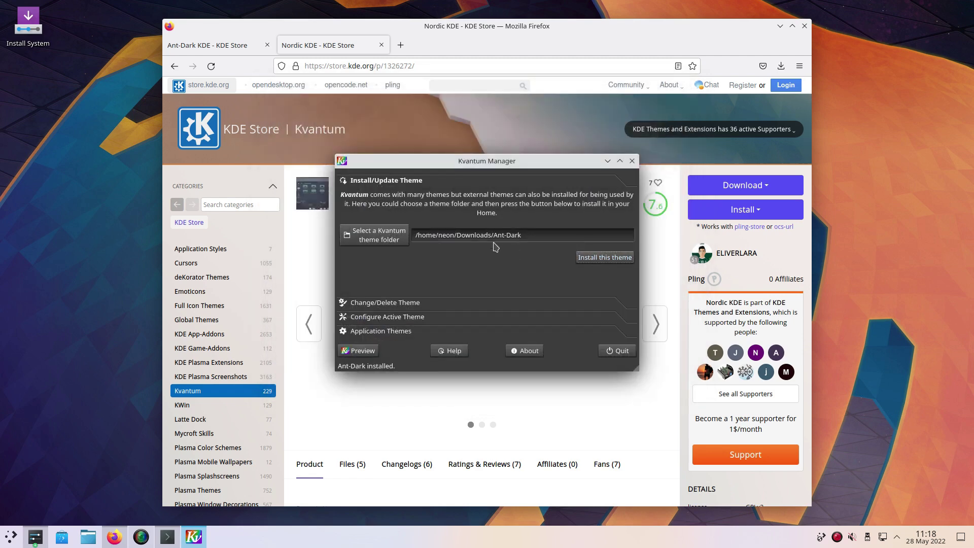
Step: Install the Nordic-bluish Kvantum theme folder as well
{"action": "left_click", "coordinate": [386, 235]}
{"action": "left_click", "coordinate": [419, 257]}
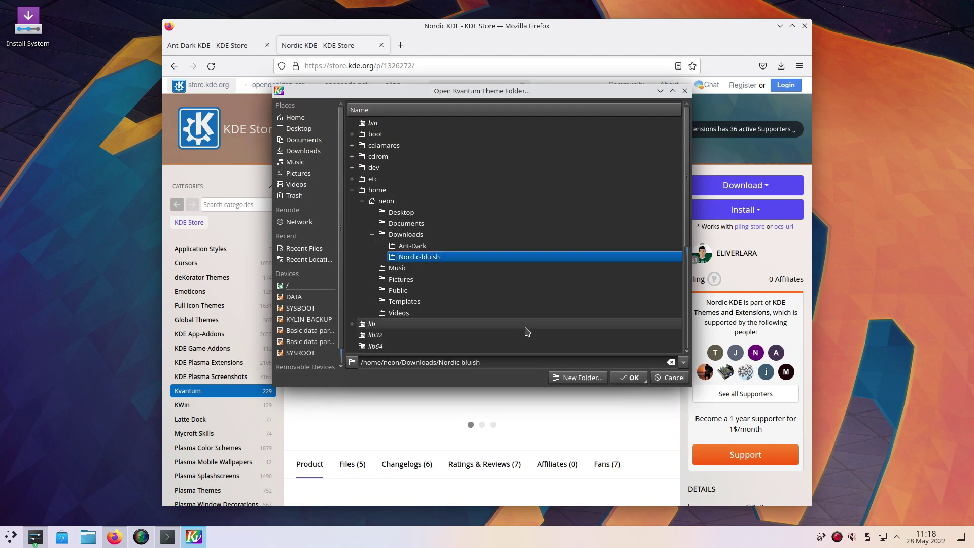
{"action": "left_click", "coordinate": [630, 378]}
{"action": "left_click", "coordinate": [605, 257]}
Step: Make Nordic-bluish the active Kvantum theme
{"action": "left_click", "coordinate": [386, 302]}
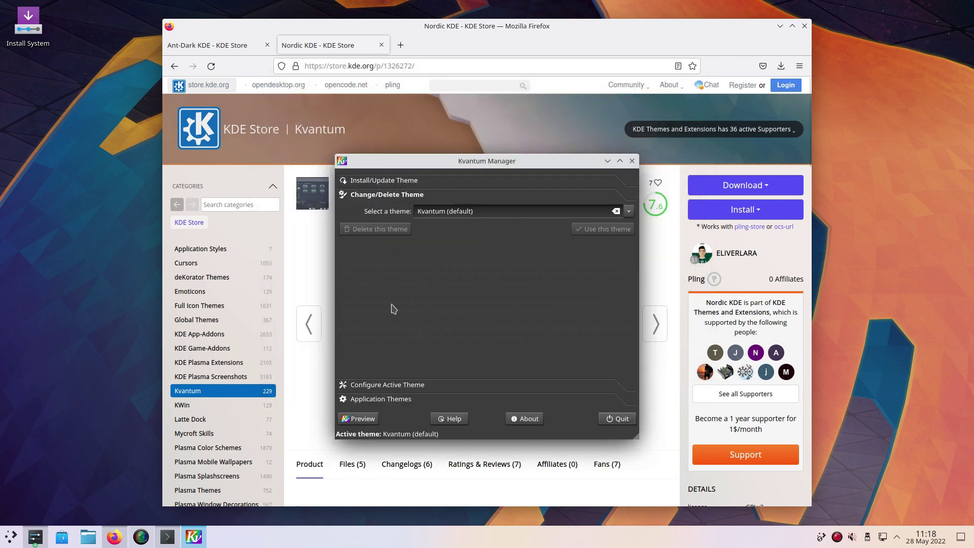
{"action": "left_click", "coordinate": [629, 211]}
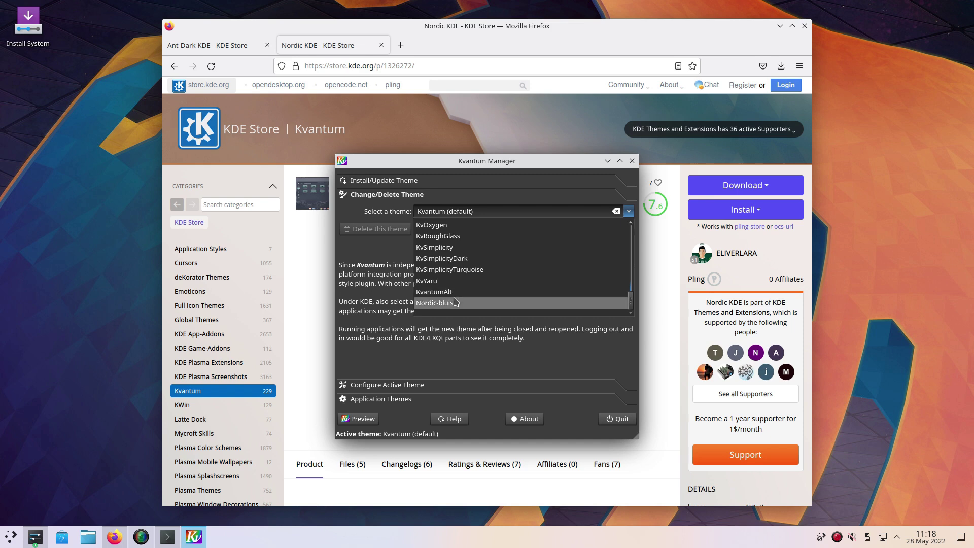
{"action": "left_click", "coordinate": [454, 303]}
{"action": "left_click", "coordinate": [603, 231]}
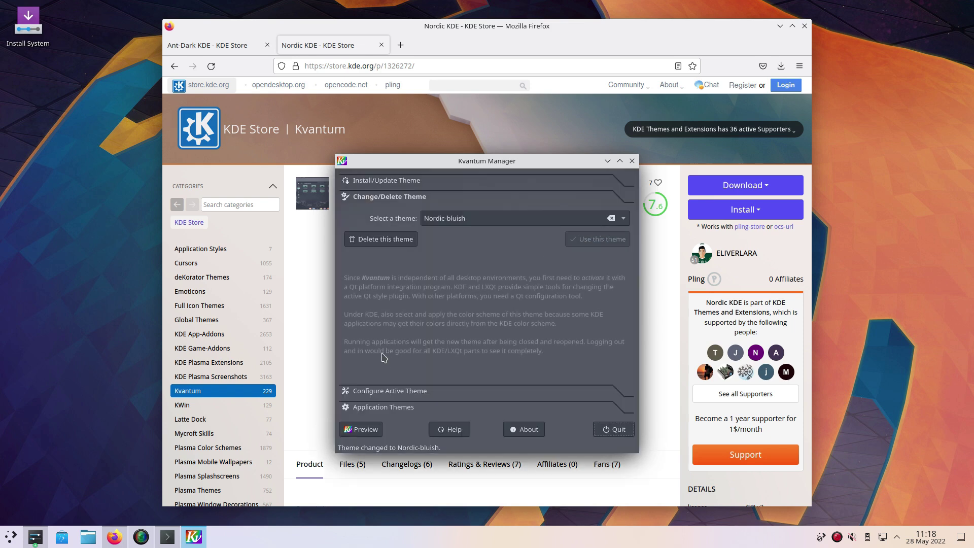
{"action": "left_click", "coordinate": [391, 391]}
Step: Give Nordic-bluish 20% opacity reduction, intensity 1.50 and saturation 2.00, and save
{"action": "left_click", "coordinate": [432, 192]}
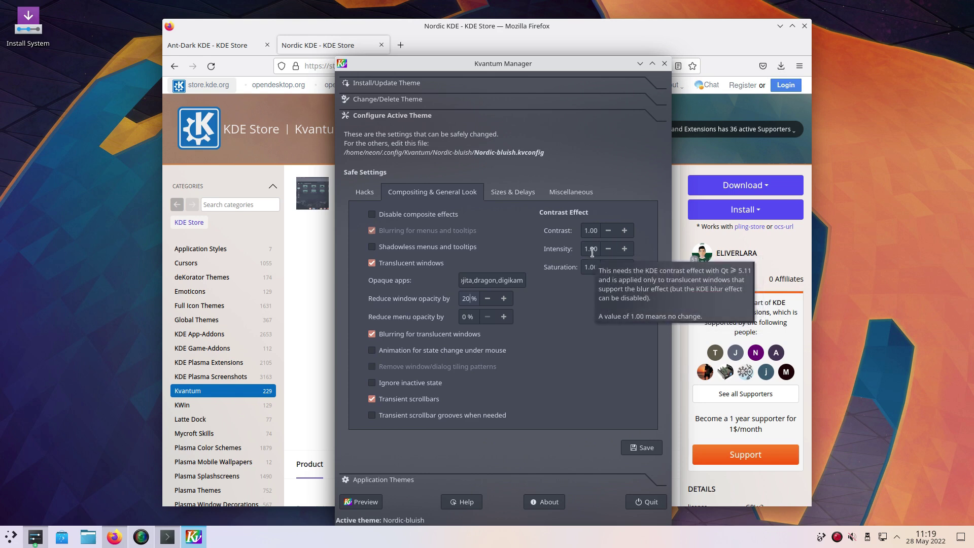
{"action": "left_click", "coordinate": [592, 249]}
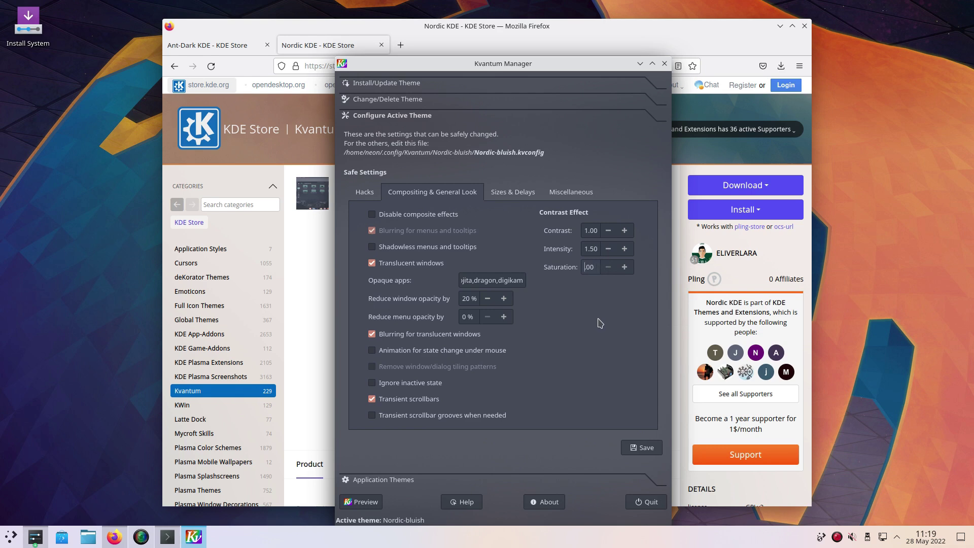
{"action": "left_click", "coordinate": [641, 453]}
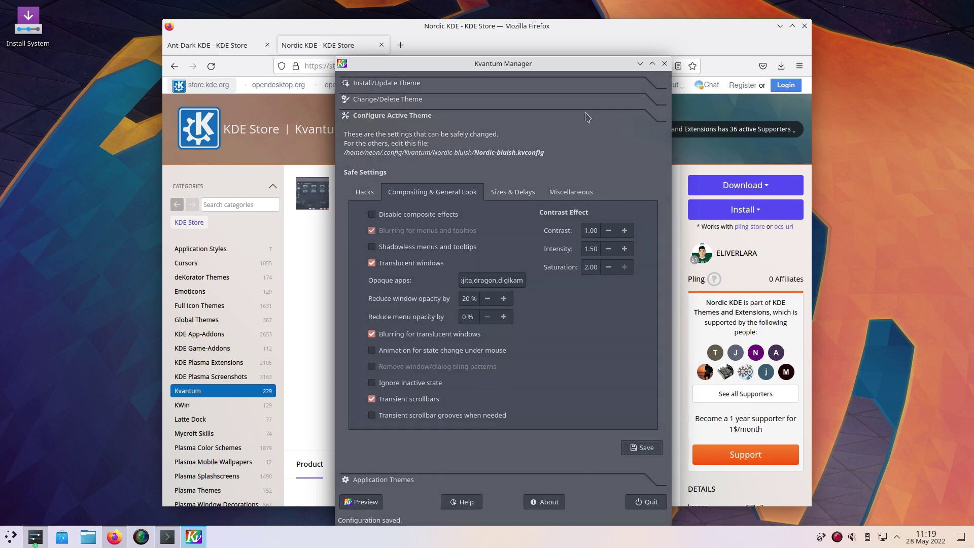
{"action": "left_click_drag", "start_coordinate": [556, 72], "coordinate": [747, 32]}
Step: Enable transparent Dolphin view under Hacks, save again, and minimize Kvantum Manager
{"action": "left_click", "coordinate": [558, 157]}
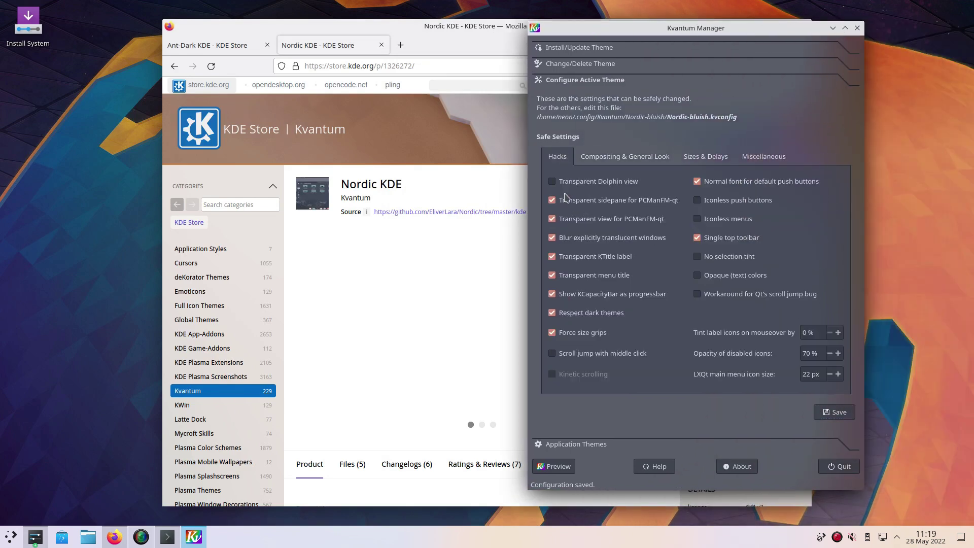
{"action": "left_click", "coordinate": [832, 412]}
{"action": "left_click", "coordinate": [833, 27]}
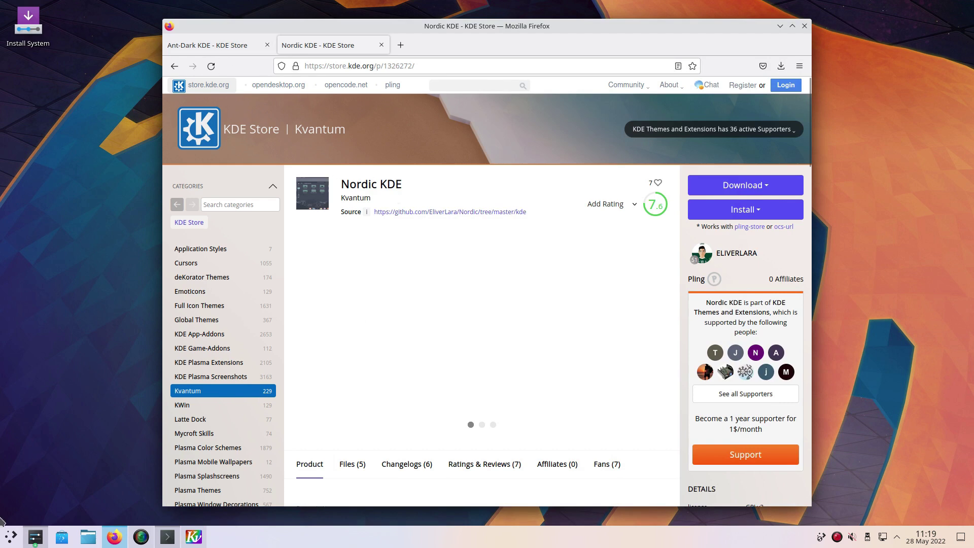
Step: Start the Latte dock from the application launcher
{"action": "left_click", "coordinate": [9, 537]}
{"action": "type", "text": "la"}
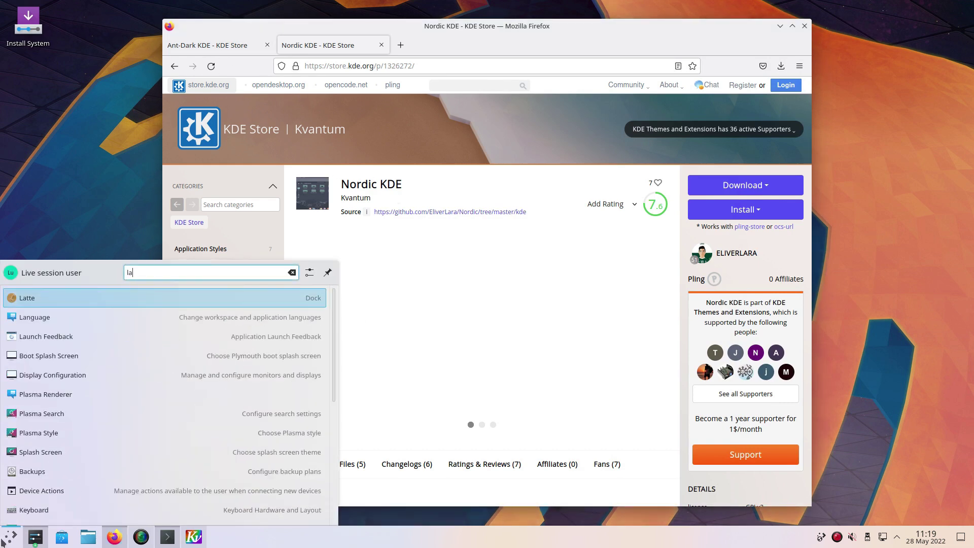
{"action": "type", "text": "tt"}
{"action": "left_click", "coordinate": [117, 294]}
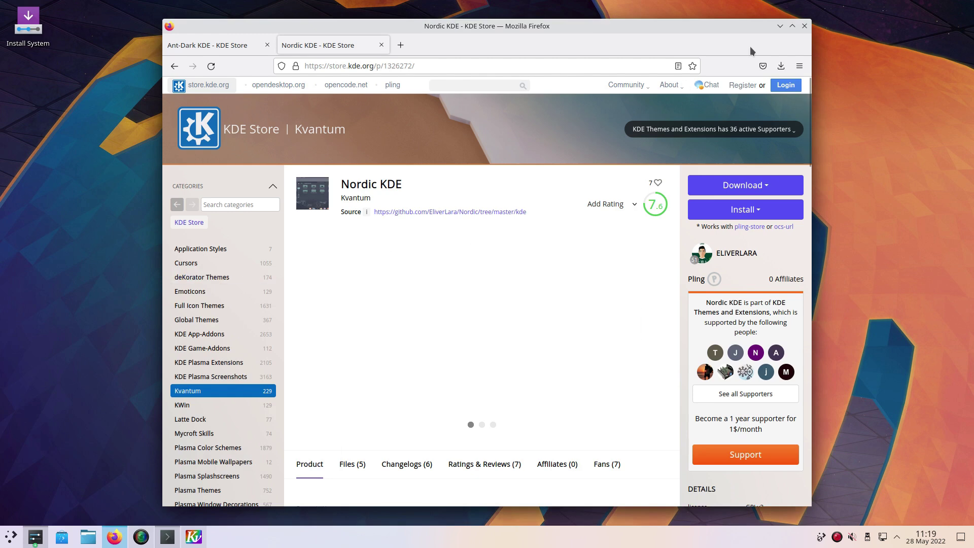
Step: Close Firefox, the global theme download dialog, System Settings and Konsole
{"action": "left_click_drag", "start_coordinate": [722, 29], "coordinate": [629, 144]}
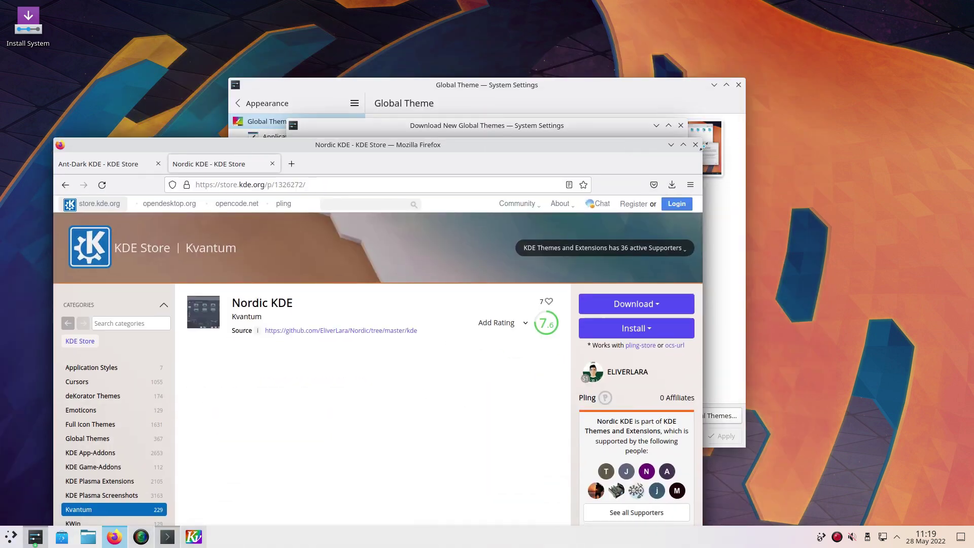
{"action": "left_click", "coordinate": [696, 145]}
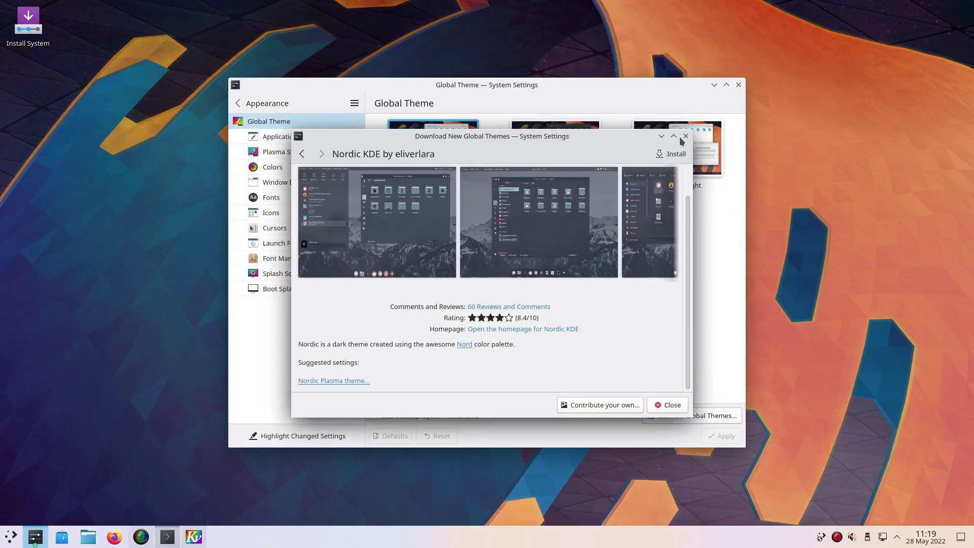
{"action": "left_click", "coordinate": [686, 136]}
{"action": "left_click", "coordinate": [739, 85]}
{"action": "left_click", "coordinate": [710, 122]}
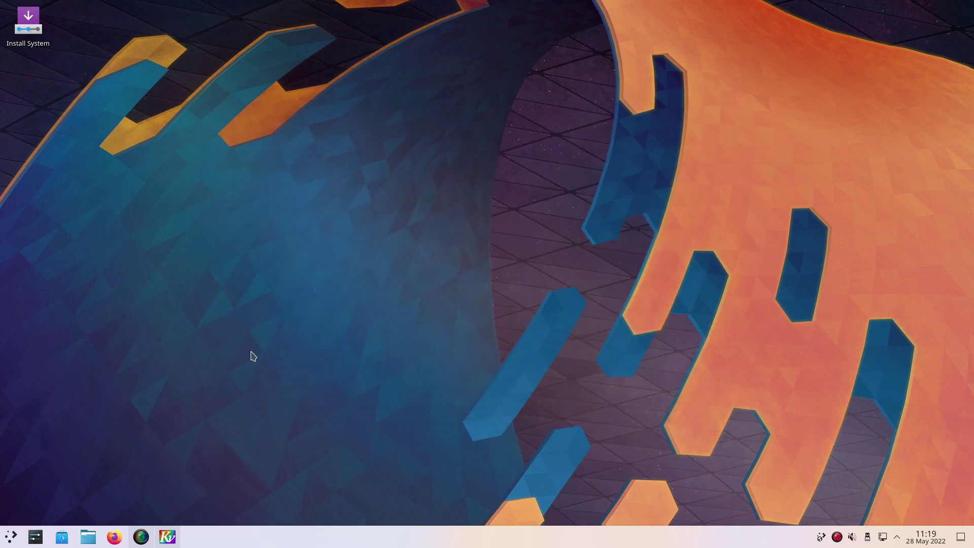
{"action": "left_click", "coordinate": [10, 537]}
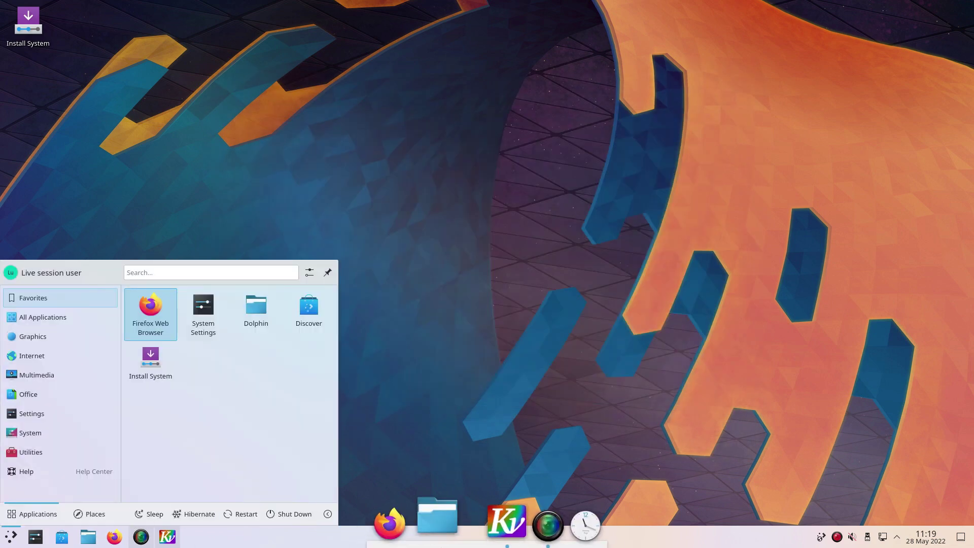
Step: Remove the default bottom panel via panel edit mode and dismiss the notification
{"action": "right_click", "coordinate": [438, 508]}
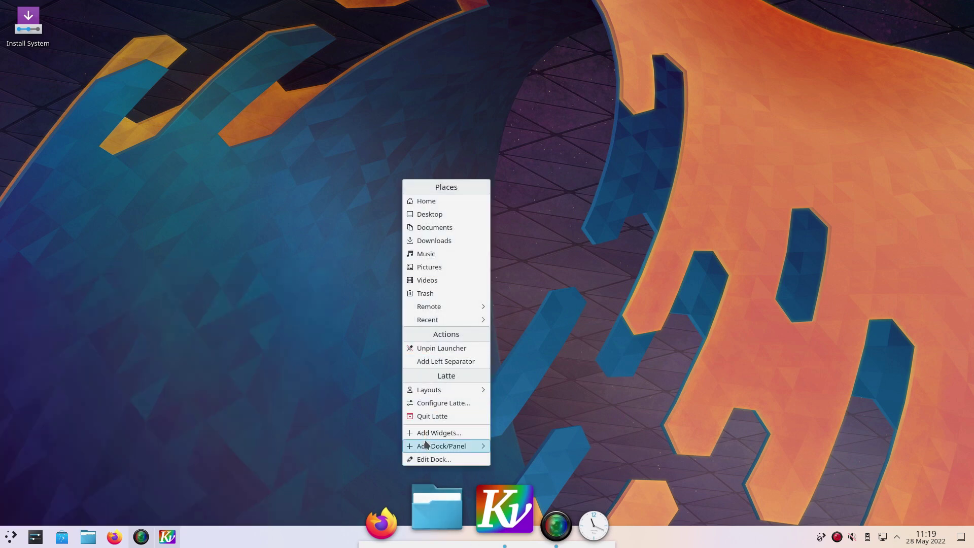
{"action": "left_click", "coordinate": [443, 460]}
{"action": "right_click", "coordinate": [270, 541]}
{"action": "left_click", "coordinate": [294, 517]}
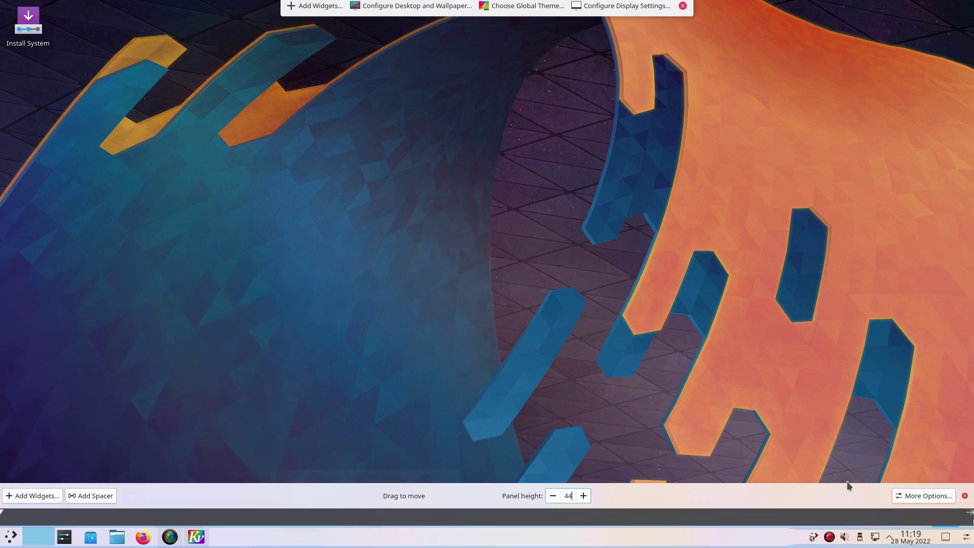
{"action": "left_click", "coordinate": [930, 496]}
{"action": "left_click", "coordinate": [928, 259]}
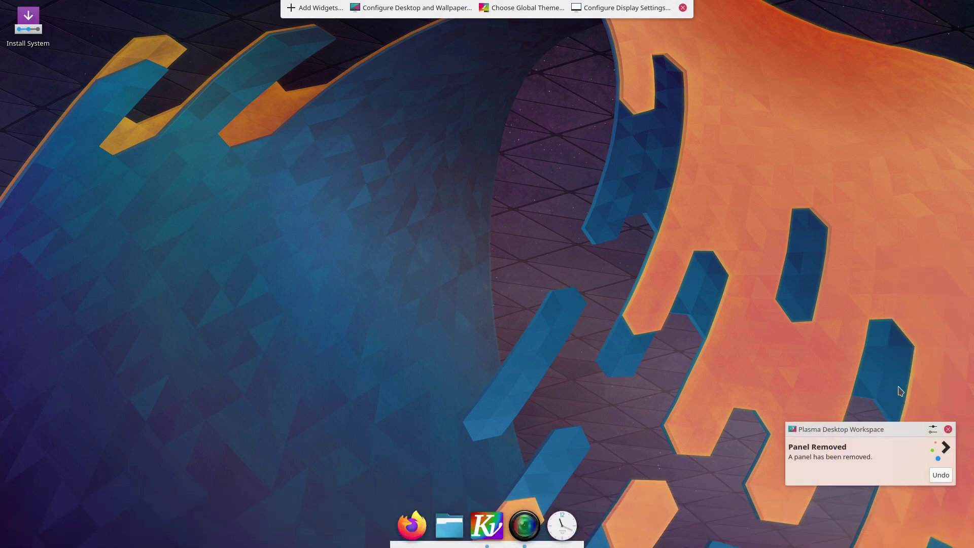
{"action": "left_click", "coordinate": [948, 430]}
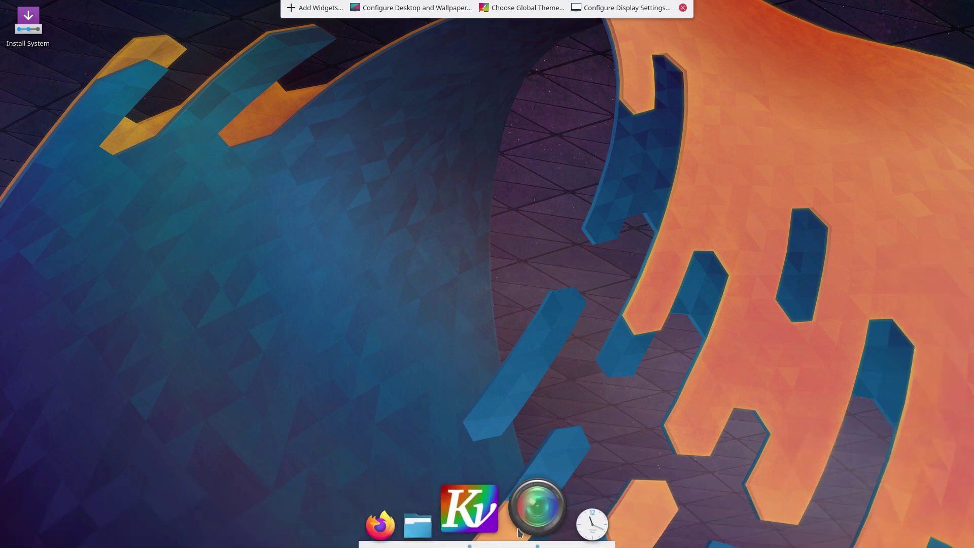
Step: Toggle the screen recorder's live preview, minimize it, and open the clock's options menu
{"action": "left_click", "coordinate": [524, 526]}
{"action": "left_click", "coordinate": [518, 344]}
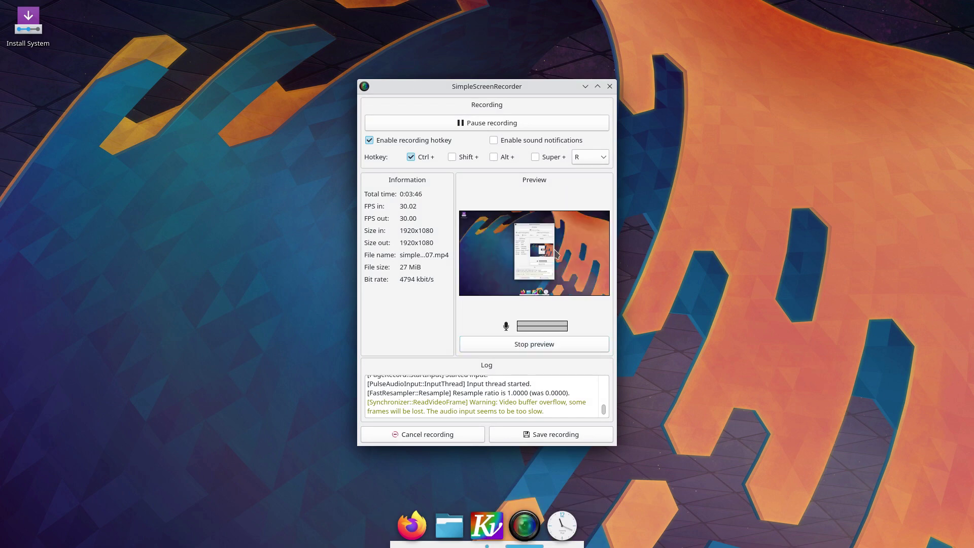
{"action": "left_click", "coordinate": [525, 345]}
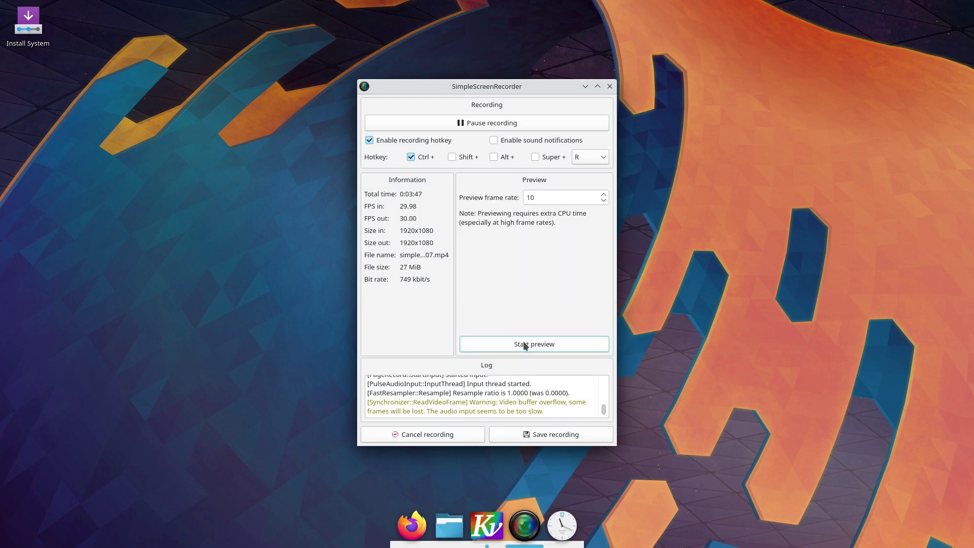
{"action": "left_click", "coordinate": [585, 86]}
{"action": "right_click", "coordinate": [564, 506]}
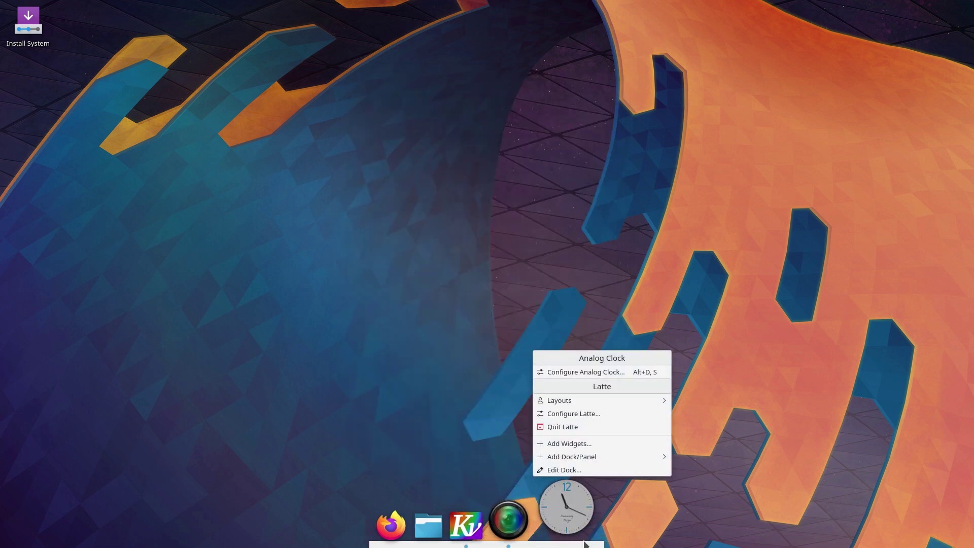
Step: In the dock's advanced appearance settings, set hover zoom to 0% and shorten maximum length to 67%
{"action": "left_click", "coordinate": [574, 470]}
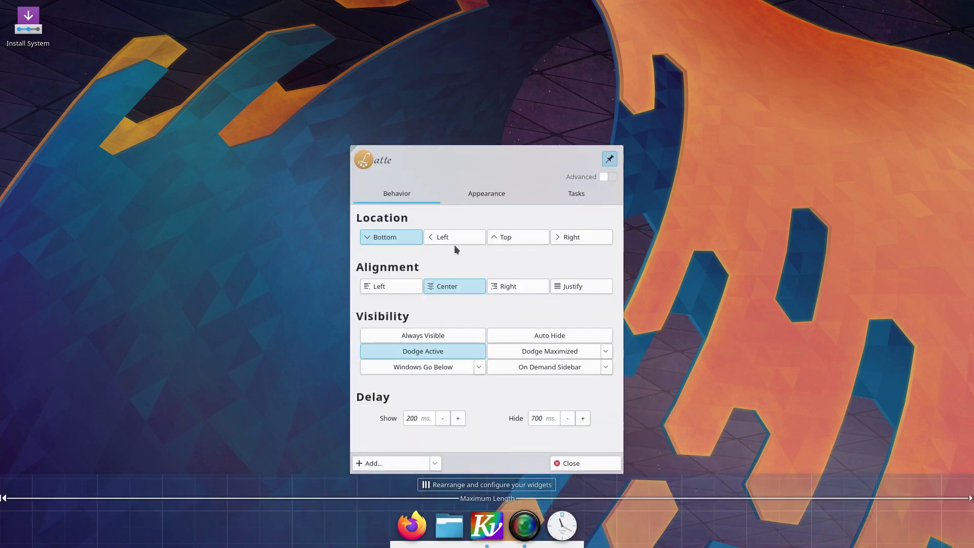
{"action": "left_click", "coordinate": [526, 192]}
{"action": "left_click", "coordinate": [609, 178]}
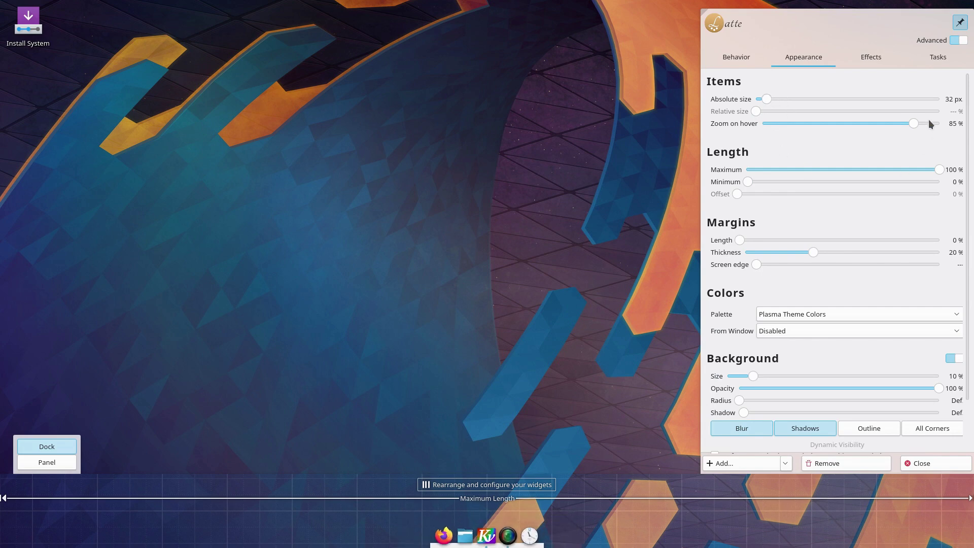
{"action": "left_click_drag", "start_coordinate": [906, 124], "coordinate": [509, 148]}
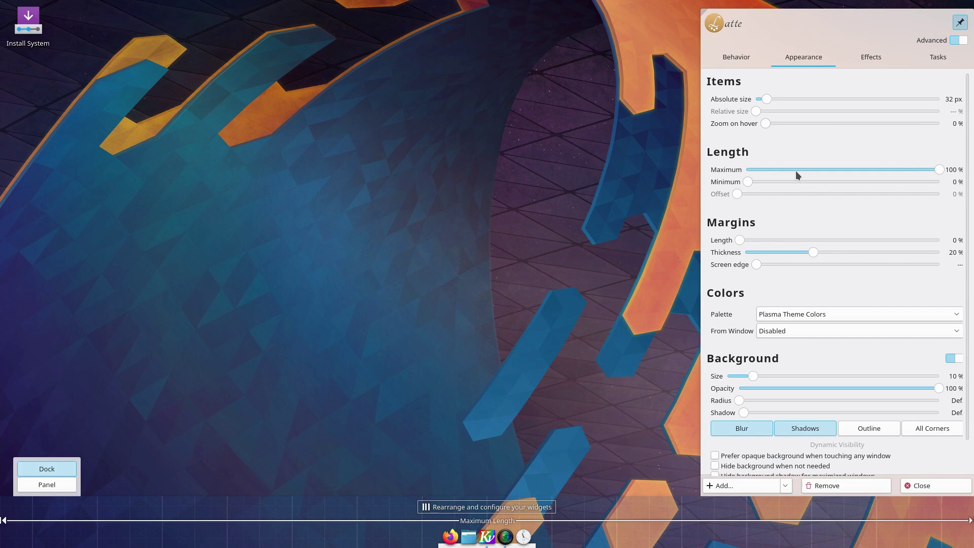
{"action": "left_click_drag", "start_coordinate": [934, 167], "coordinate": [875, 168]}
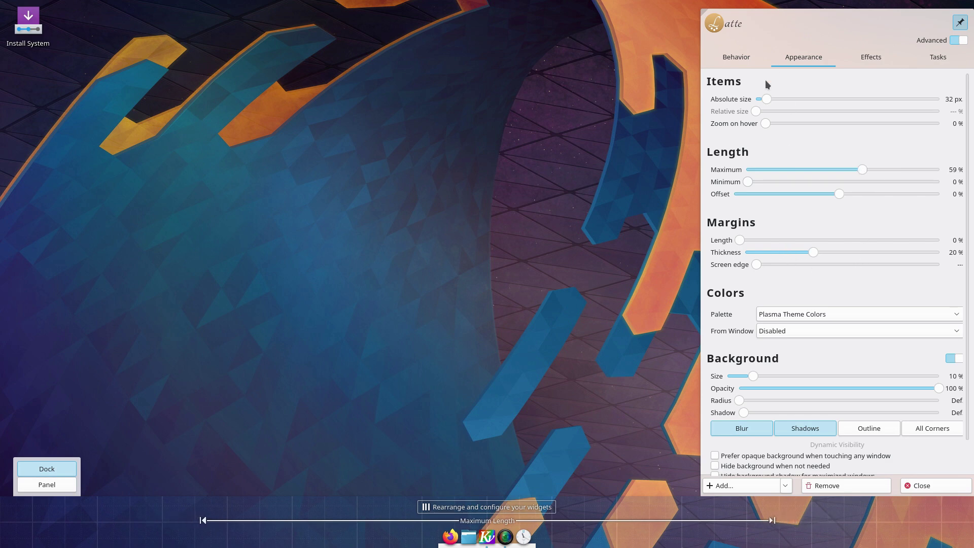
Step: Switch the dock to Panel style with shadows off, lower opacity and a 16 px edge margin
{"action": "left_click", "coordinate": [64, 486]}
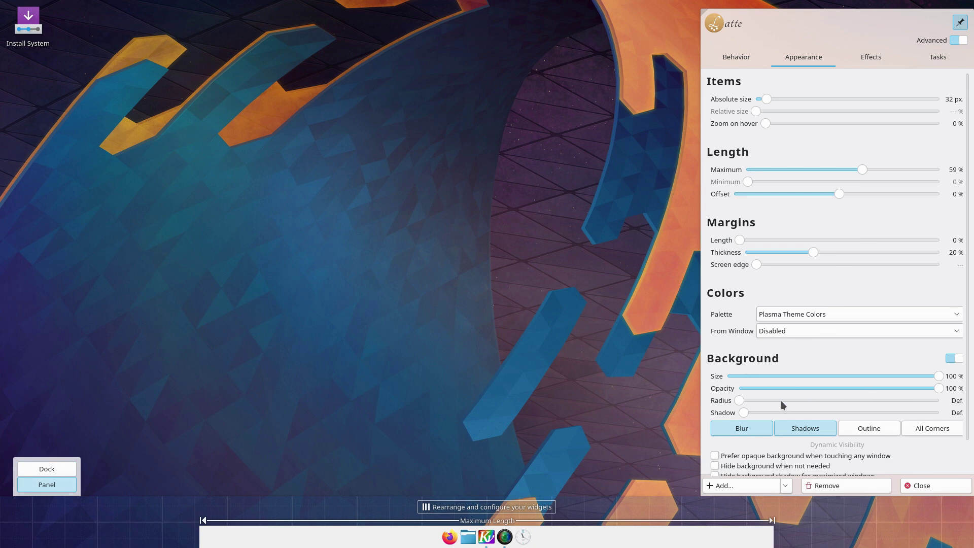
{"action": "left_click", "coordinate": [850, 430]}
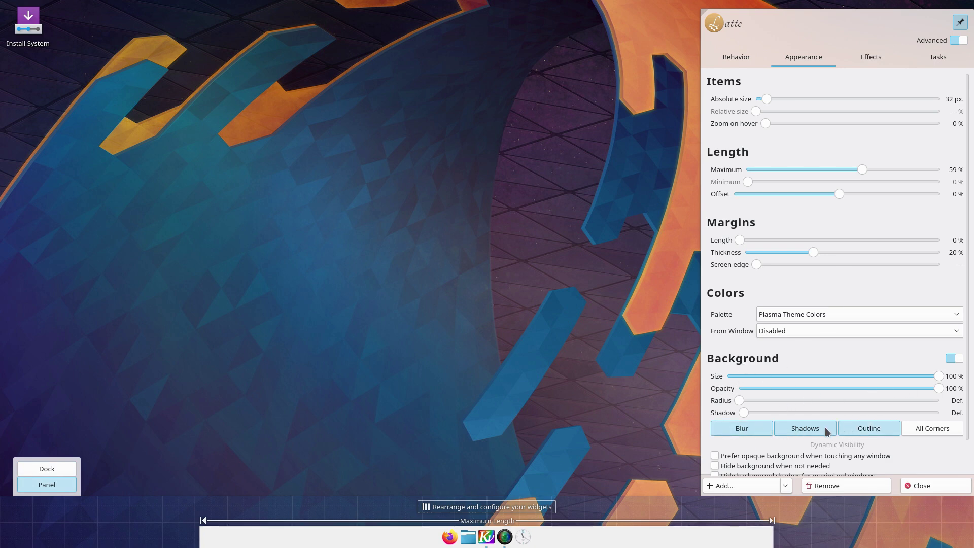
{"action": "left_click", "coordinate": [853, 429]}
{"action": "left_click", "coordinate": [814, 430]}
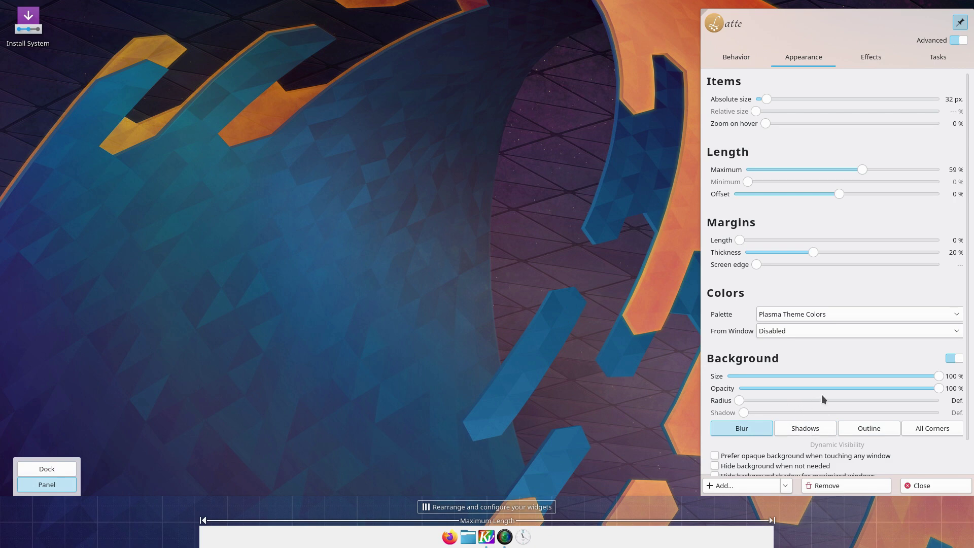
{"action": "left_click", "coordinate": [887, 388]}
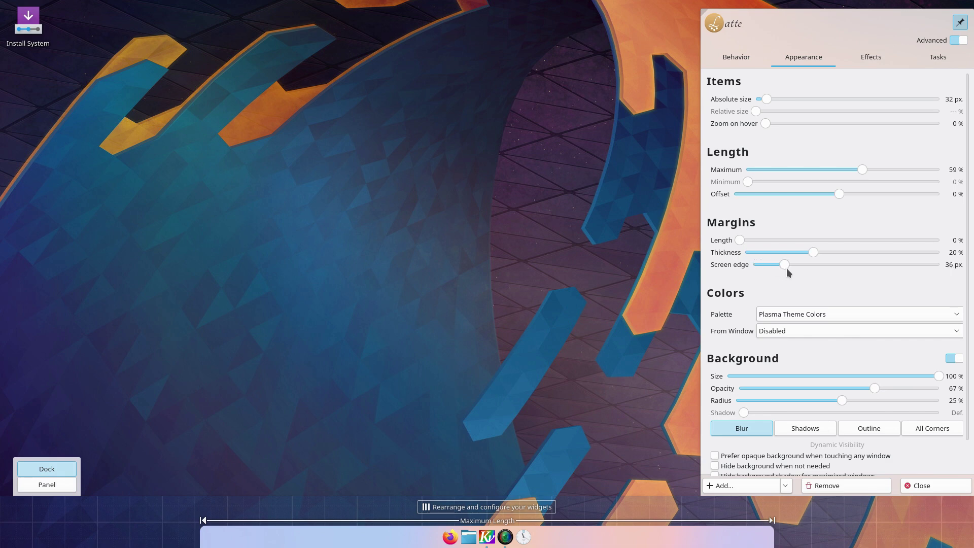
{"action": "left_click_drag", "start_coordinate": [771, 266], "coordinate": [769, 266]}
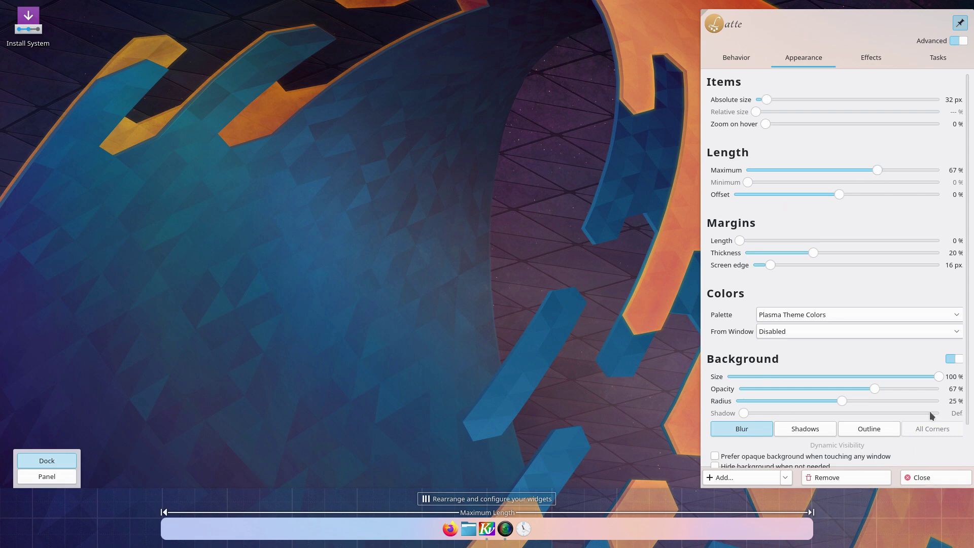
Step: Make the dock dodge maximized windows and close its settings
{"action": "left_click", "coordinate": [733, 58]}
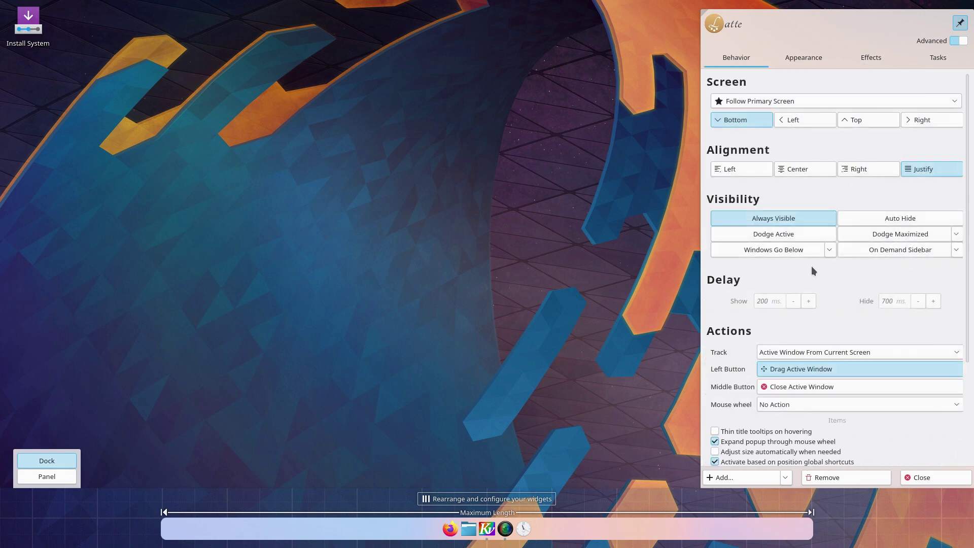
{"action": "left_click", "coordinate": [874, 234]}
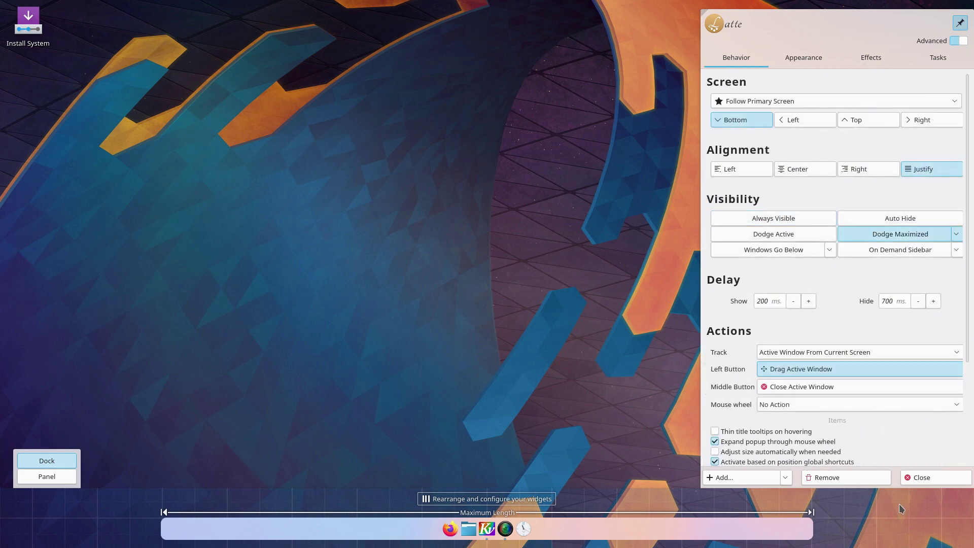
{"action": "left_click", "coordinate": [919, 481]}
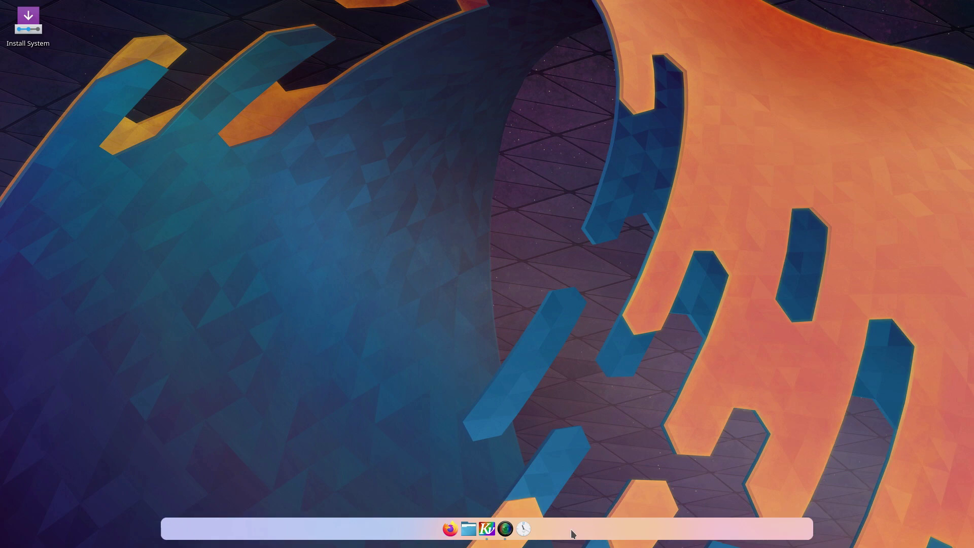
Step: Open the Download New Plasma Widgets window from the dock's widget chooser
{"action": "right_click", "coordinate": [572, 534]}
{"action": "left_click", "coordinate": [604, 523]}
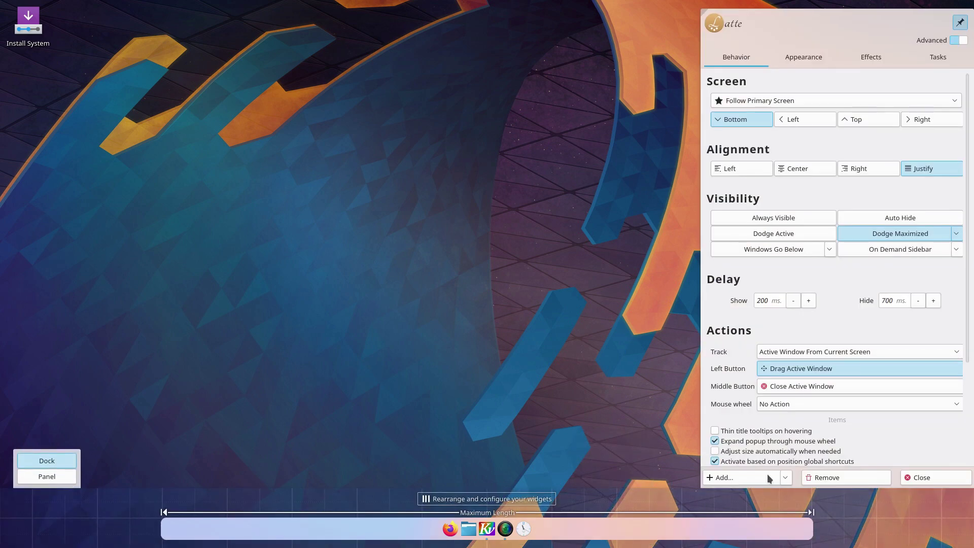
{"action": "left_click", "coordinate": [911, 477]}
{"action": "right_click", "coordinate": [607, 529]}
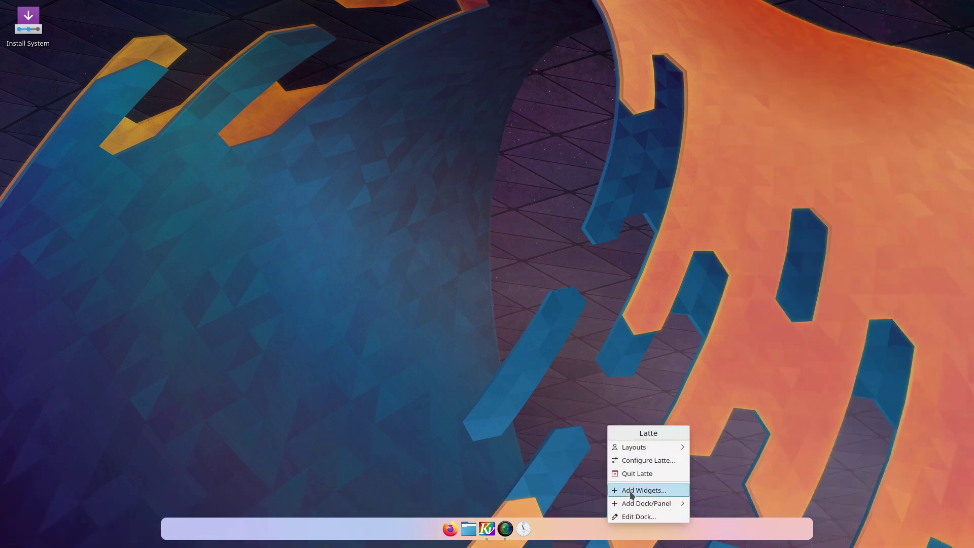
{"action": "left_click", "coordinate": [628, 495]}
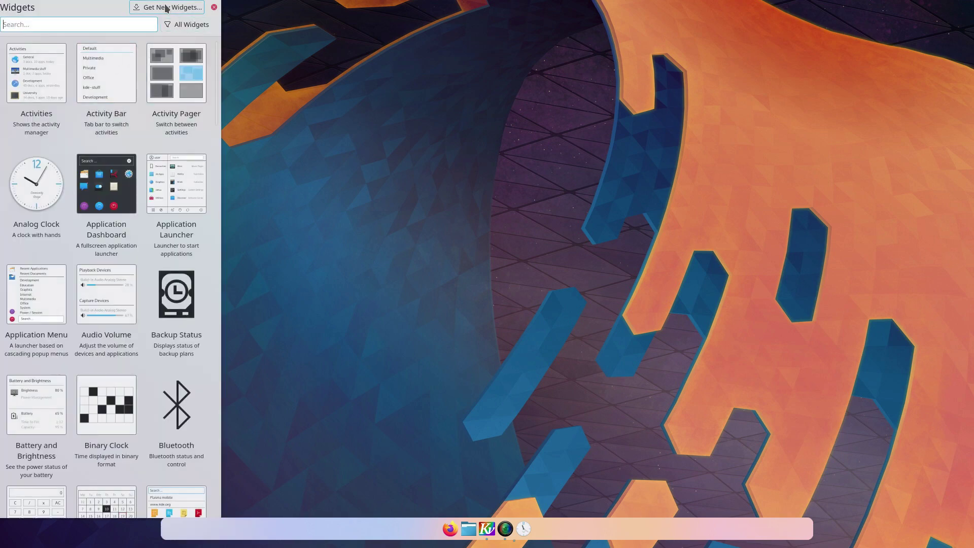
{"action": "left_click", "coordinate": [167, 8]}
{"action": "left_click", "coordinate": [186, 20]}
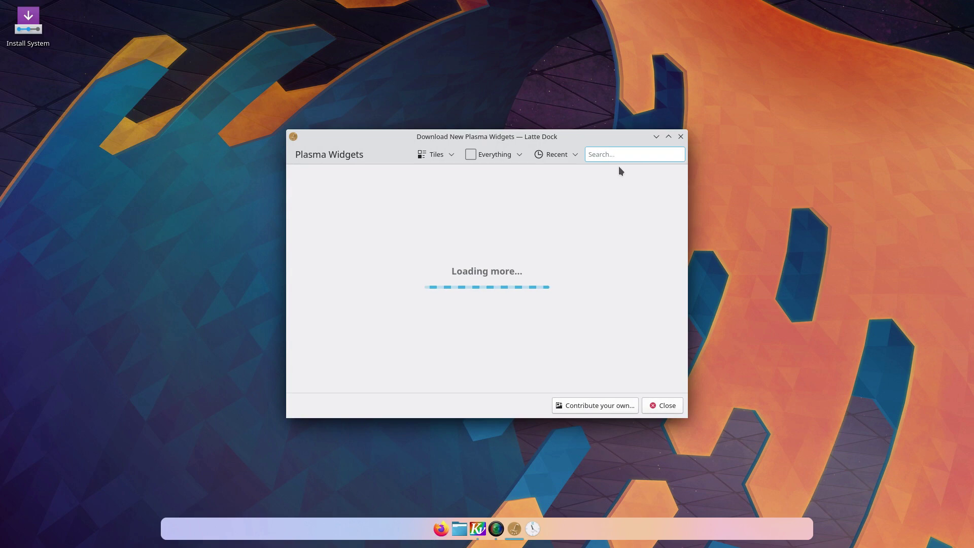
Step: Search the store for 'better inl' and install the Better inline clock widget
{"action": "type", "text": "better"}
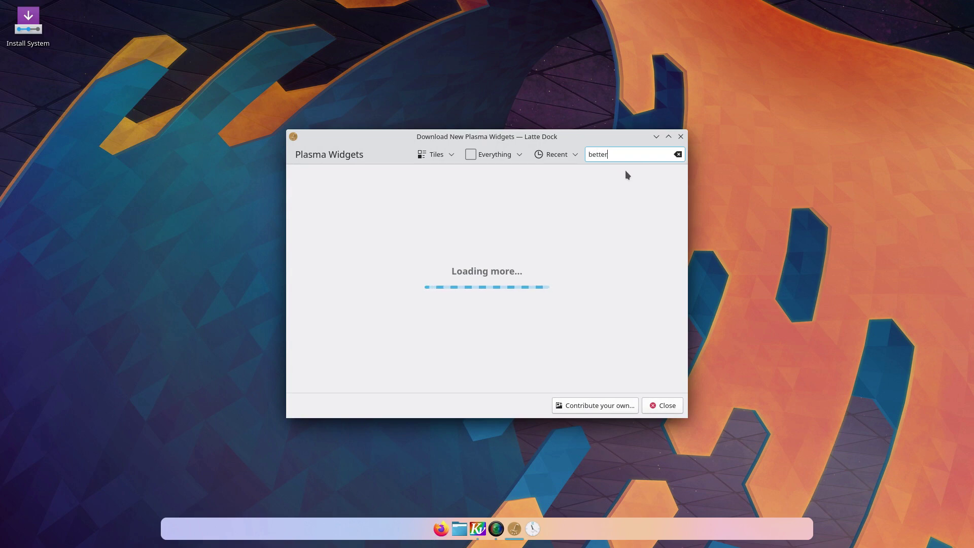
{"action": "type", "text": " inline clock"}
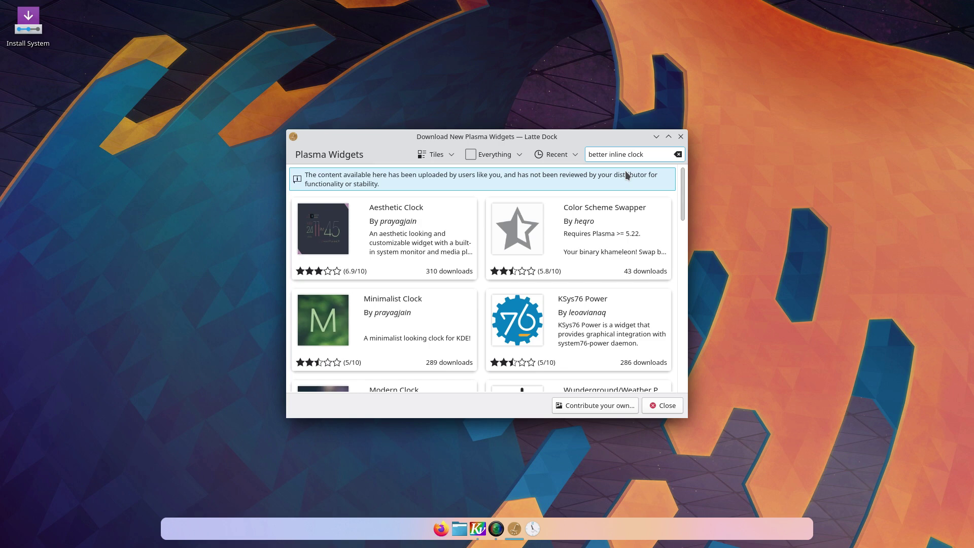
{"action": "key", "text": "Return"}
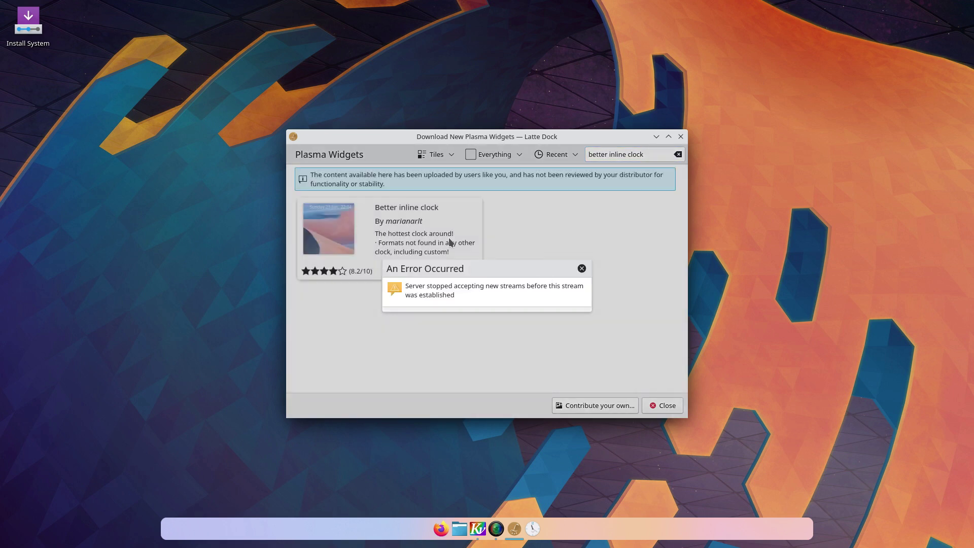
{"action": "left_click", "coordinate": [583, 269]}
{"action": "left_click", "coordinate": [470, 209]}
Step: Search for 'nav' and install the NavDexie menu widget
{"action": "left_click", "coordinate": [677, 154]}
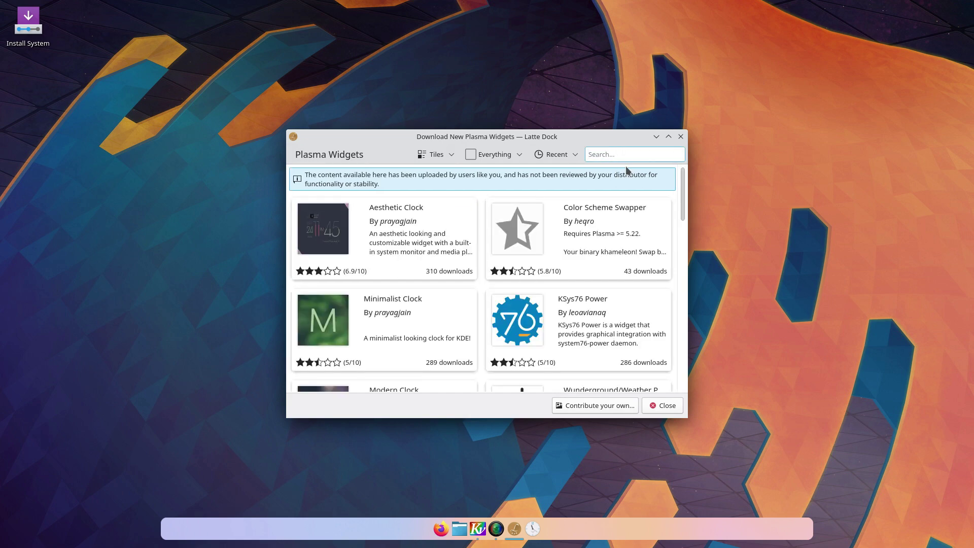
{"action": "type", "text": "nav"}
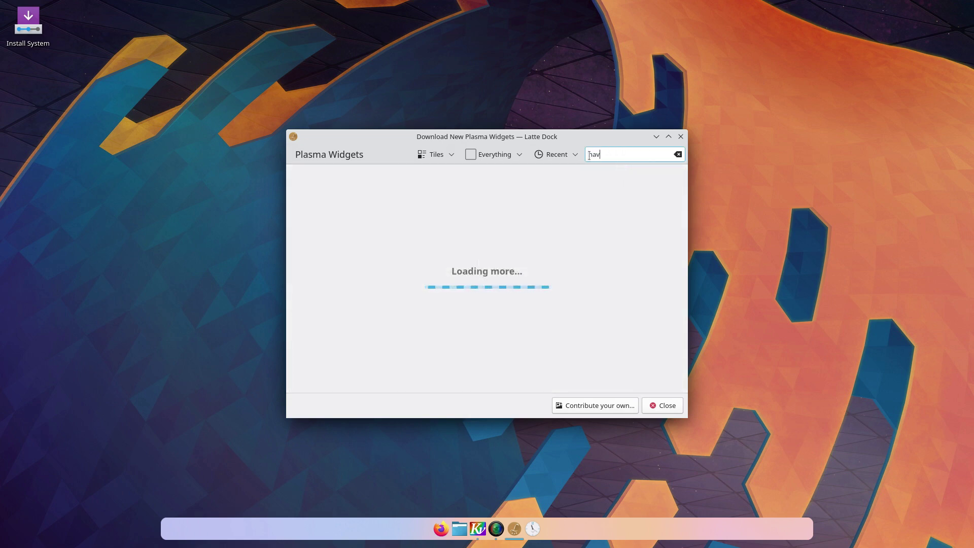
{"action": "scroll", "coordinate": [606, 288], "scroll_direction": "down", "scroll_amount": 5}
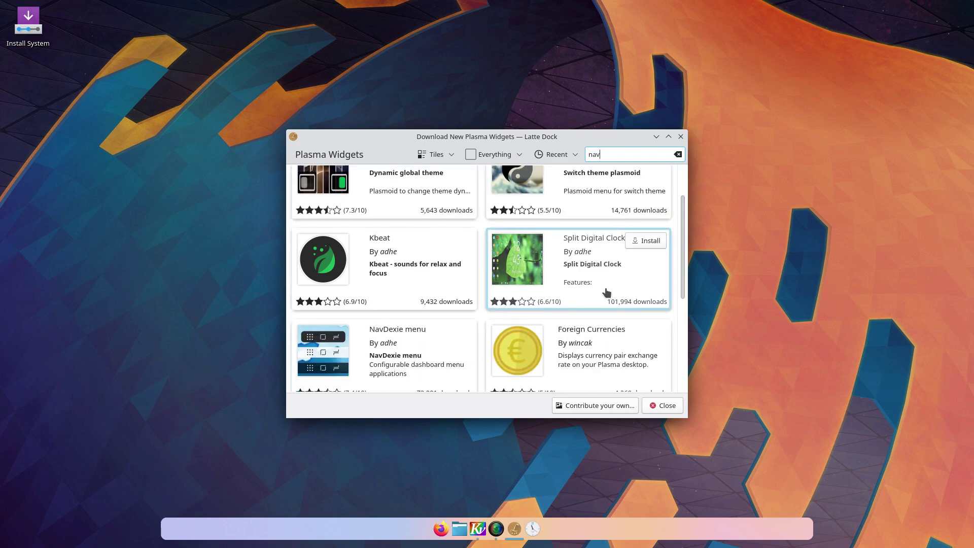
{"action": "left_click", "coordinate": [451, 240]}
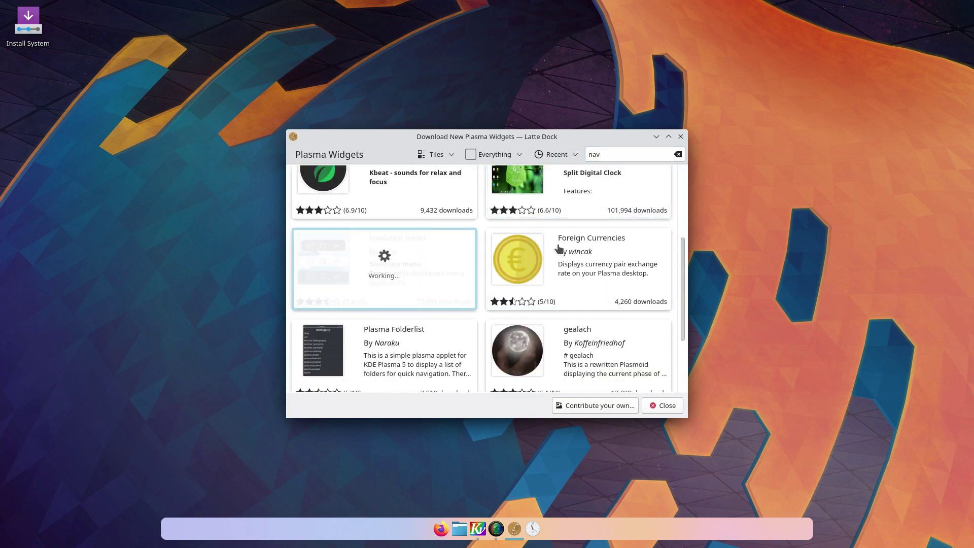
Step: Add the Show Desktop widget to the dock
{"action": "left_click", "coordinate": [655, 406]}
{"action": "right_click", "coordinate": [592, 541]}
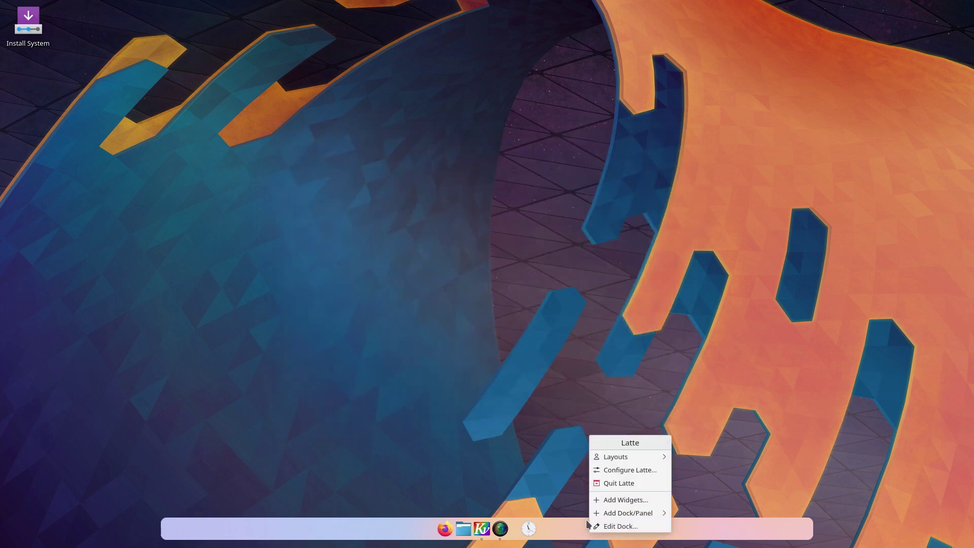
{"action": "left_click", "coordinate": [624, 499]}
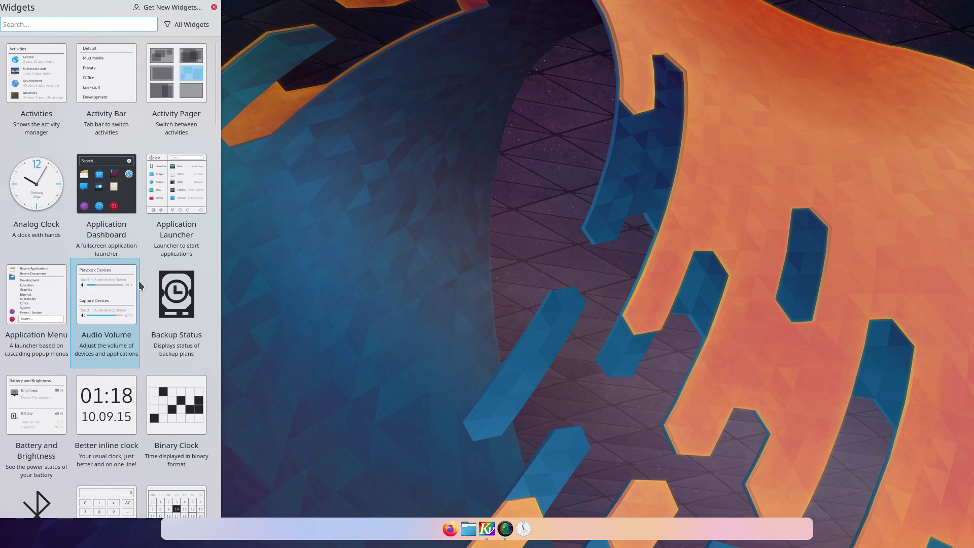
{"action": "type", "text": "sh"}
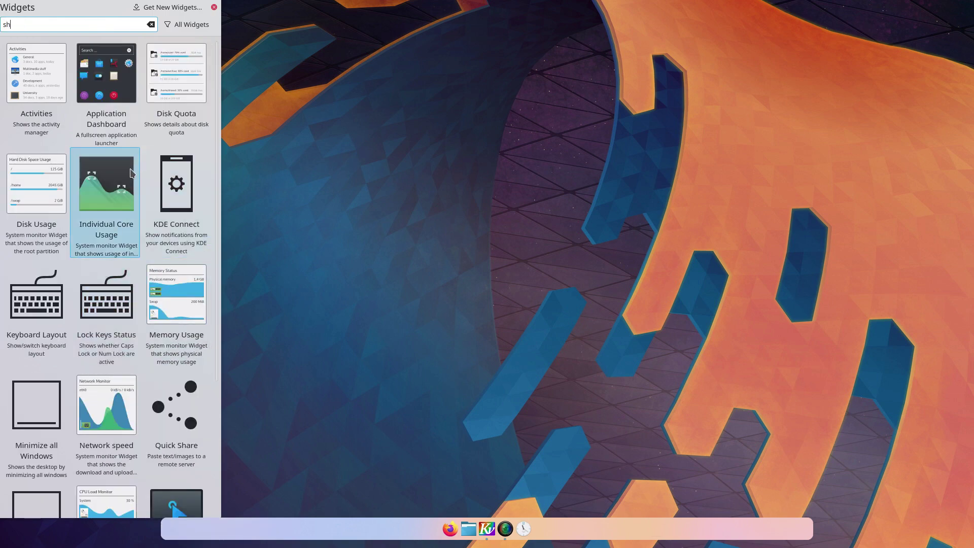
{"action": "type", "text": "ow"}
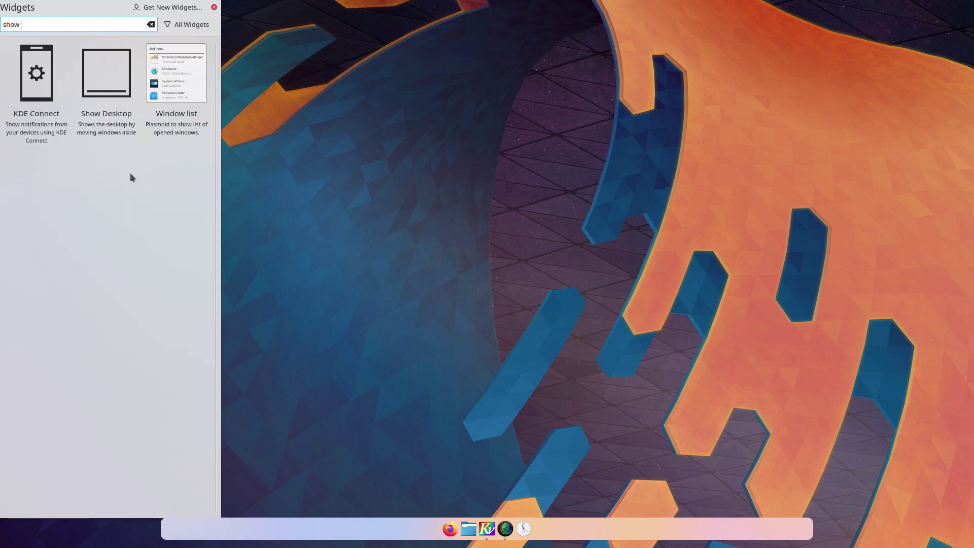
{"action": "left_click_drag", "start_coordinate": [106, 86], "coordinate": [812, 533]}
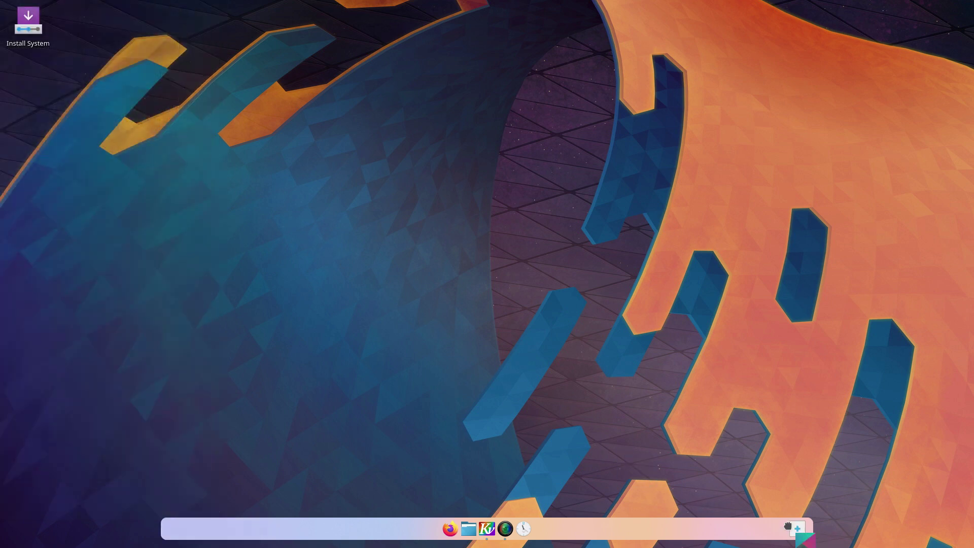
Step: Add the Lock/Logout and Bluetooth widgets to the dock's right end
{"action": "right_click", "coordinate": [663, 528]}
{"action": "left_click", "coordinate": [680, 490]}
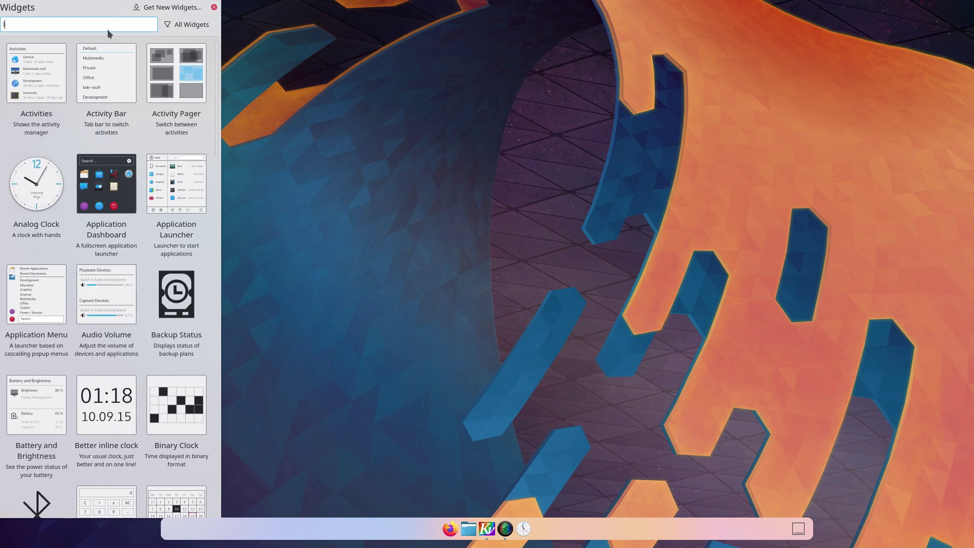
{"action": "type", "text": "log"}
{"action": "left_click_drag", "start_coordinate": [102, 97], "coordinate": [797, 539]}
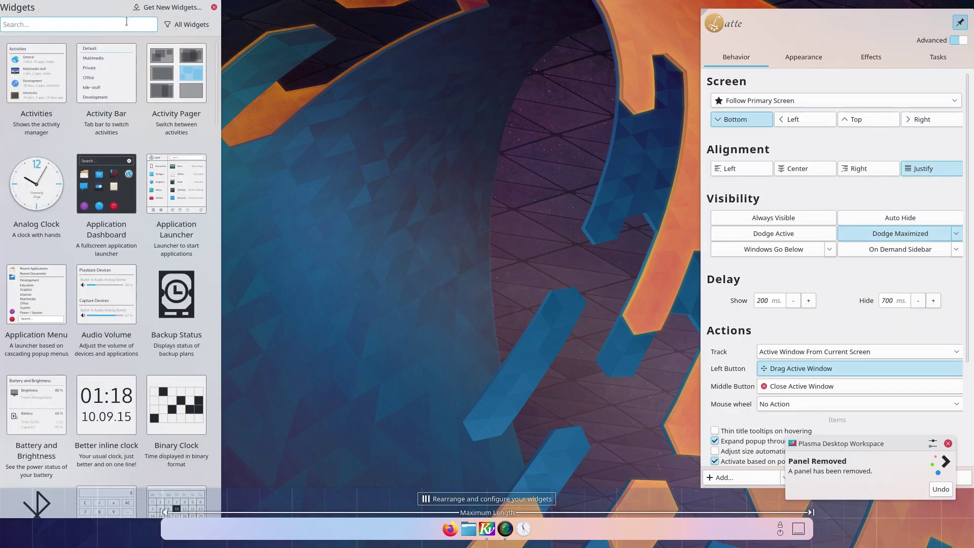
{"action": "type", "text": "b"}
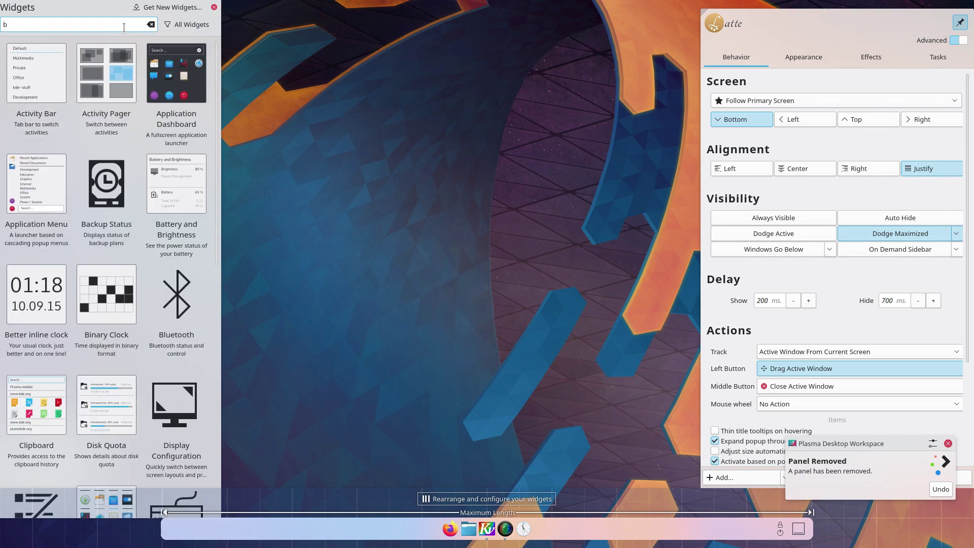
{"action": "type", "text": "lu"}
{"action": "left_click_drag", "start_coordinate": [36, 81], "coordinate": [751, 522]}
Step: Add the Networks widget to the bottom dock
{"action": "right_click", "coordinate": [721, 531]}
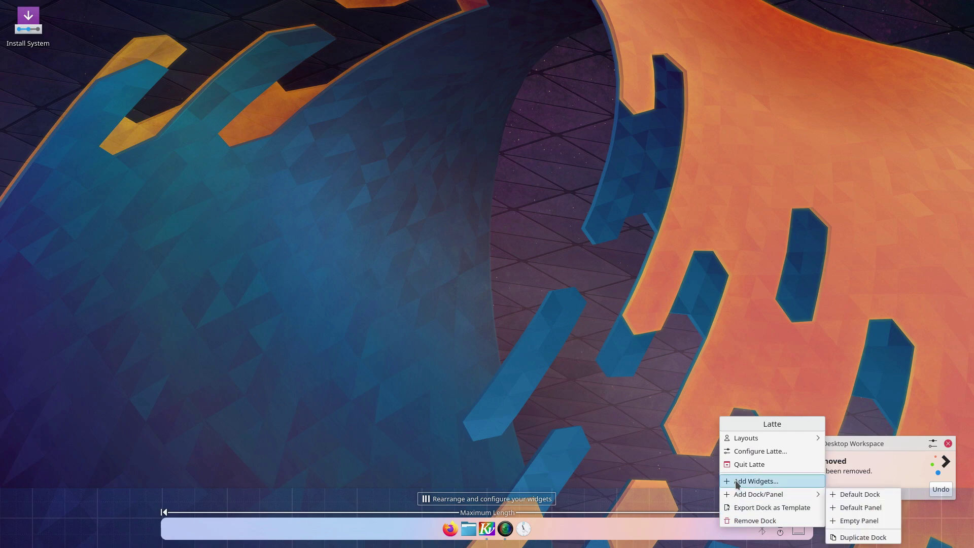
{"action": "left_click", "coordinate": [756, 481]}
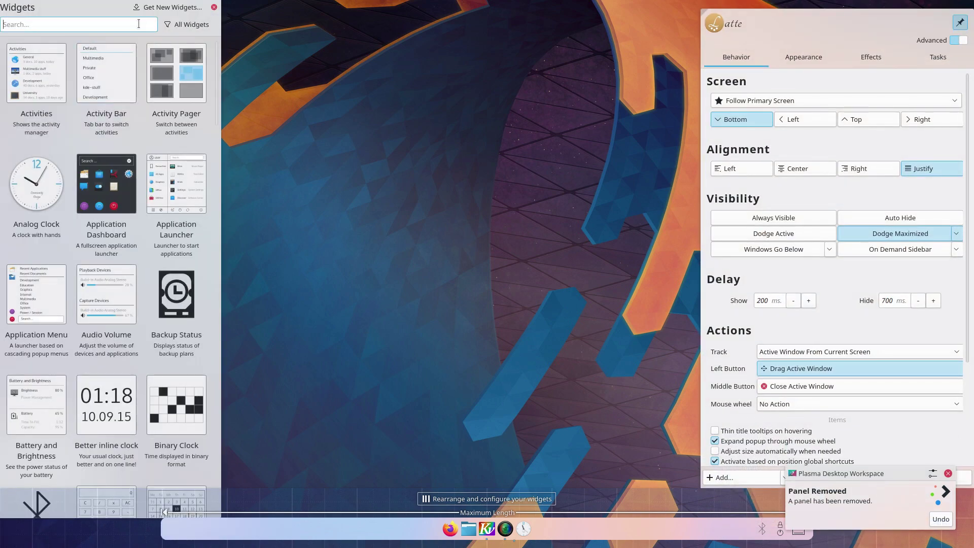
{"action": "key", "text": "Escape"}
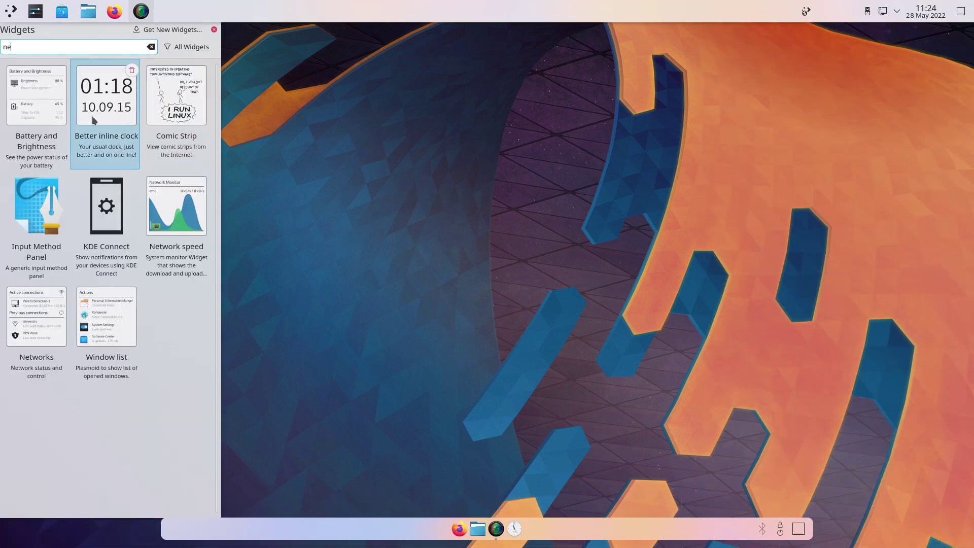
{"action": "left_click_drag", "start_coordinate": [28, 319], "coordinate": [746, 529]}
Step: Add the Better inline clock widget to the dock
{"action": "right_click", "coordinate": [688, 528]}
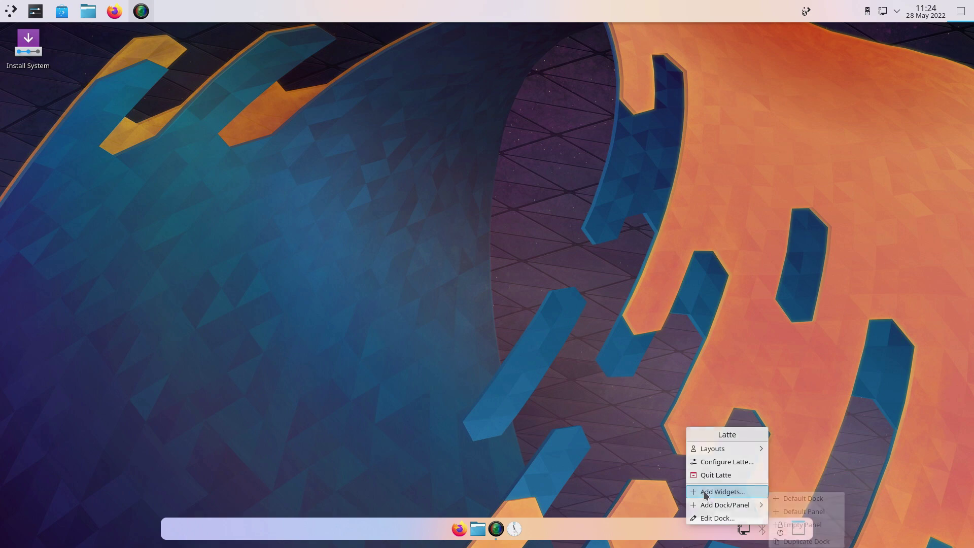
{"action": "left_click", "coordinate": [711, 491]}
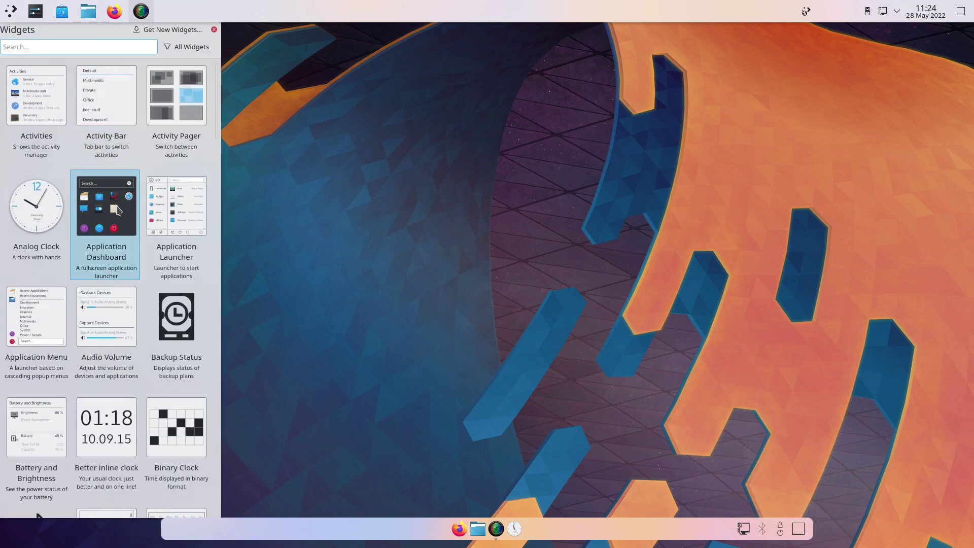
{"action": "scroll", "coordinate": [108, 152], "scroll_direction": "down", "scroll_amount": 5}
{"action": "left_click_drag", "start_coordinate": [109, 217], "coordinate": [718, 534]}
{"action": "right_click", "coordinate": [718, 533]}
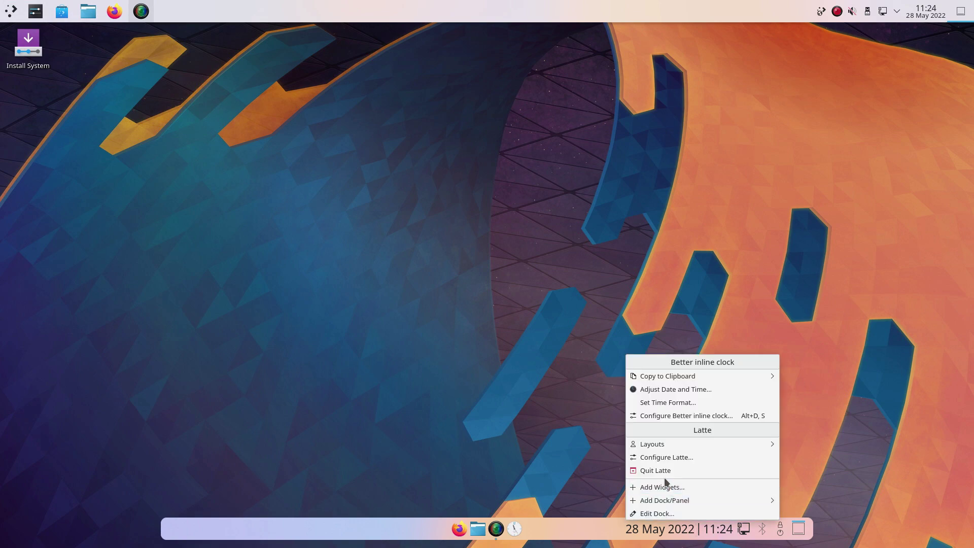
Step: Give the Better inline clock a fixed 16 font size and apply the change
{"action": "mouse_move", "coordinate": [662, 443]}
{"action": "left_click", "coordinate": [671, 416]}
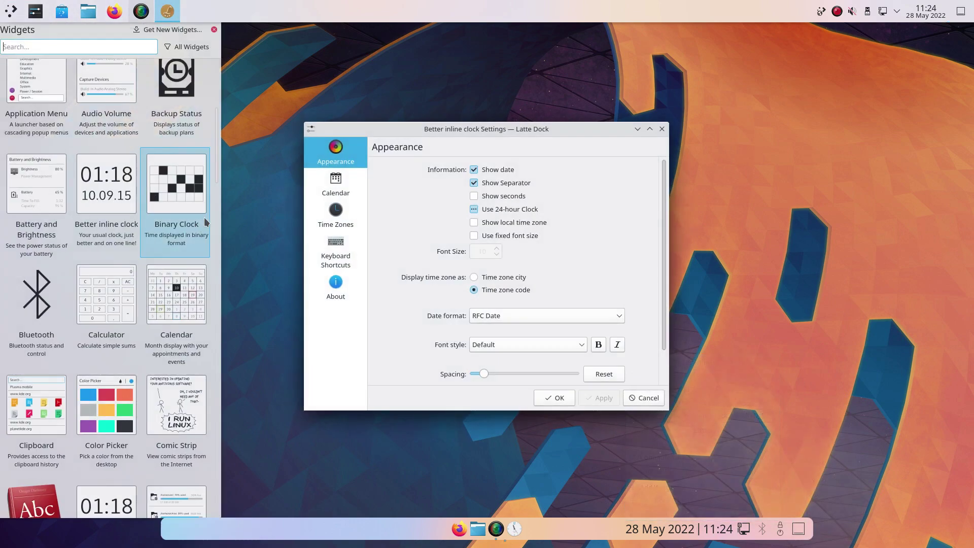
{"action": "left_click", "coordinate": [473, 235]}
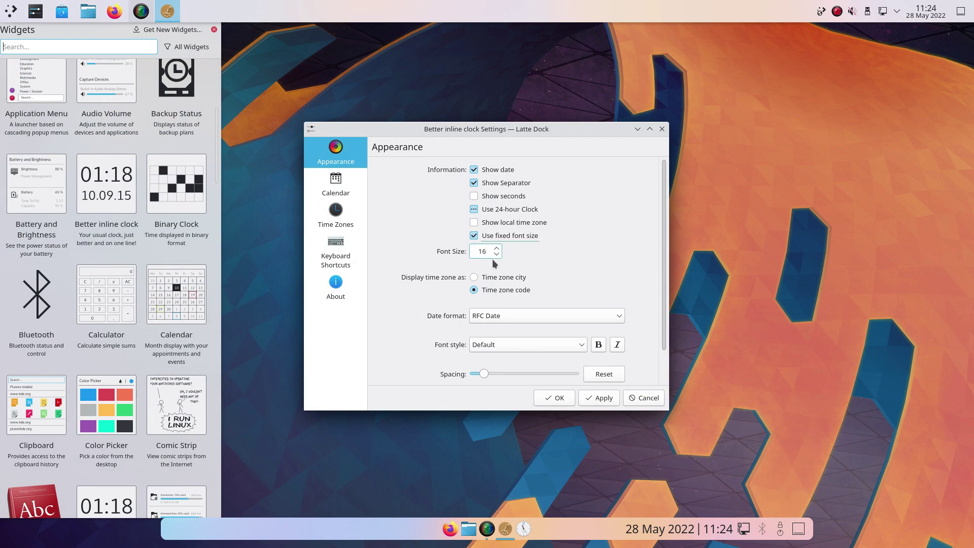
{"action": "left_click", "coordinate": [594, 401]}
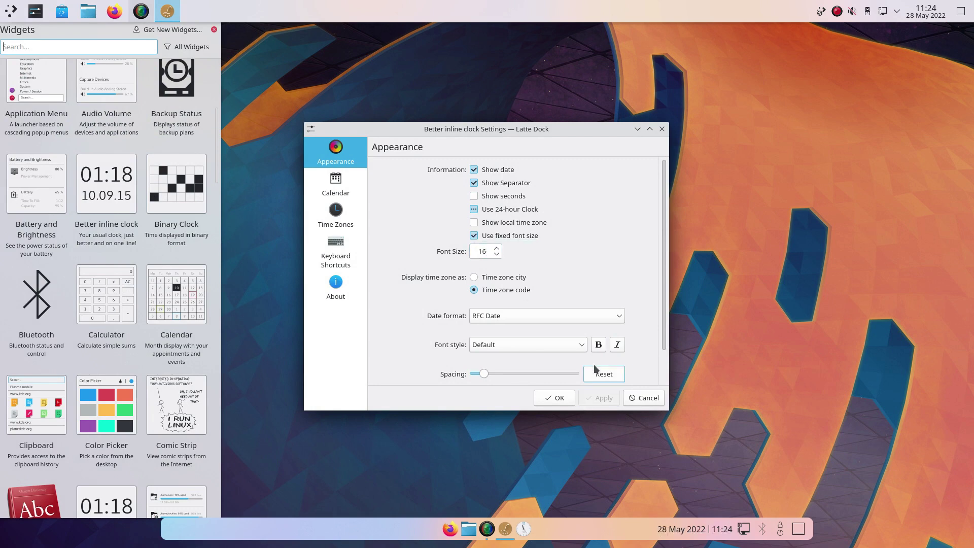
{"action": "left_click", "coordinate": [554, 398]}
Step: Add the Audio Volume and Notifications widgets to the dock
{"action": "right_click", "coordinate": [631, 532]}
{"action": "left_click", "coordinate": [652, 496]}
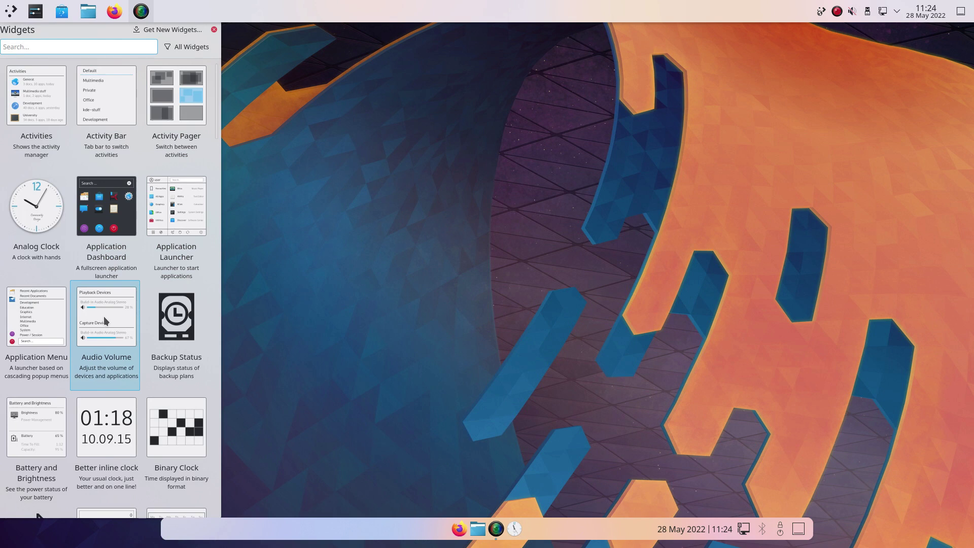
{"action": "left_click_drag", "start_coordinate": [104, 315], "coordinate": [727, 529]}
{"action": "right_click", "coordinate": [620, 524]}
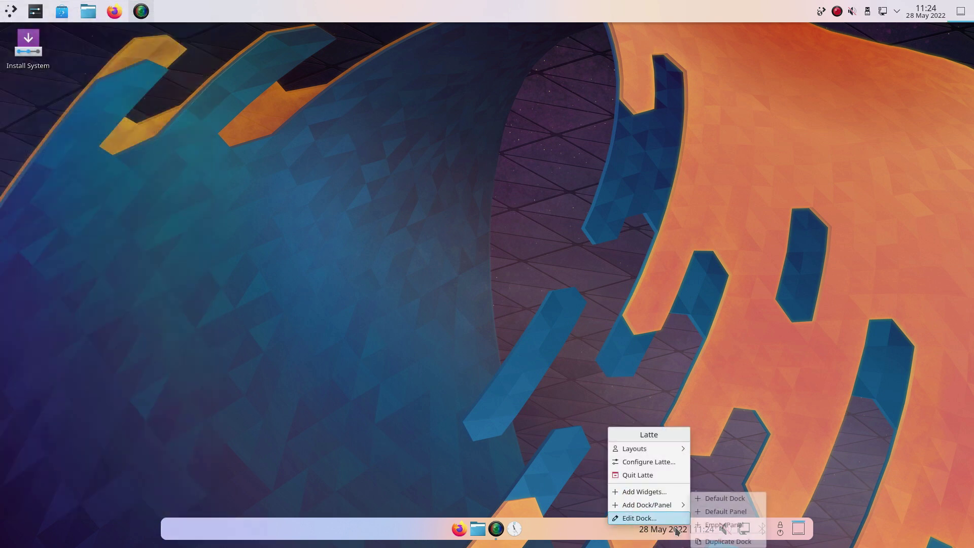
{"action": "left_click", "coordinate": [633, 491]}
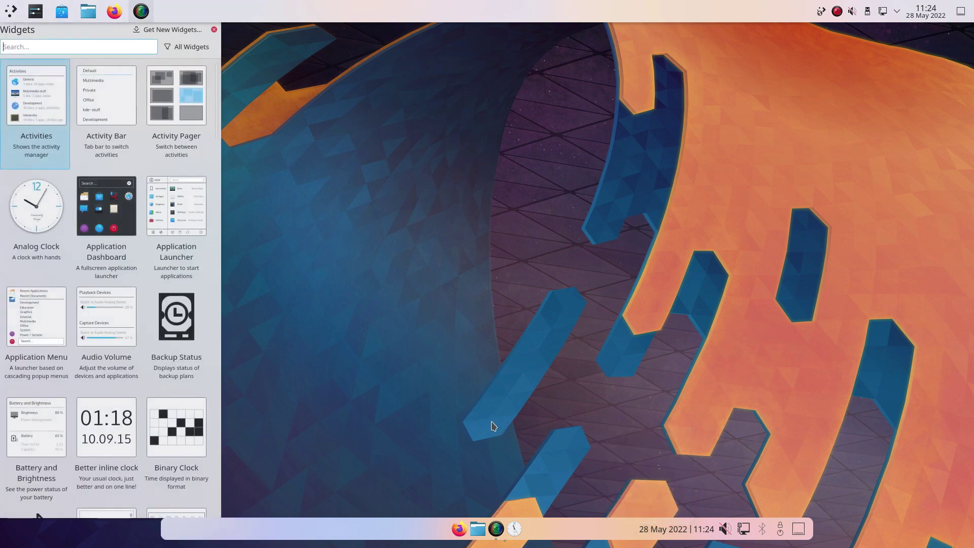
{"action": "type", "text": "no"}
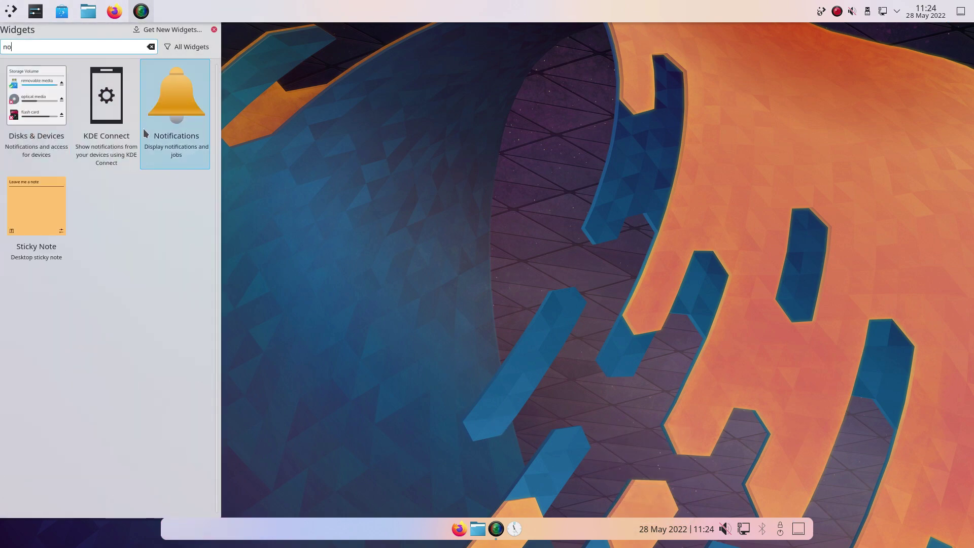
{"action": "left_click_drag", "start_coordinate": [177, 96], "coordinate": [629, 529]}
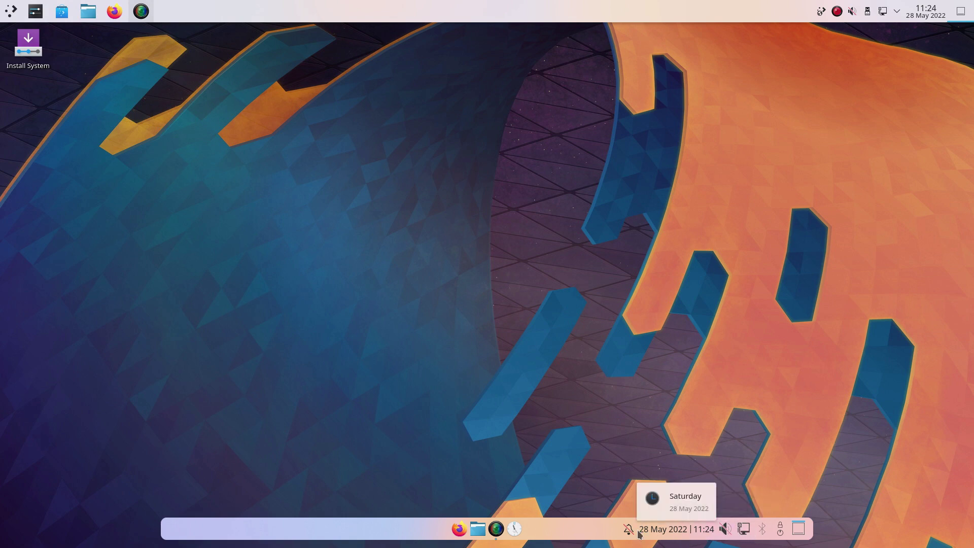
{"action": "right_click", "coordinate": [577, 532]}
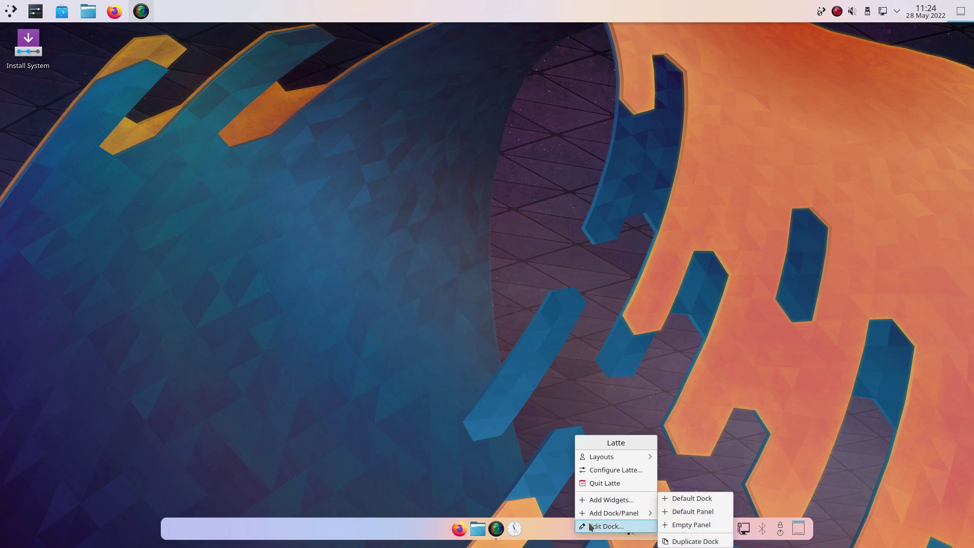
Step: Move the Better inline clock right and Latte Tasks left, and remove the Analog Clock
{"action": "left_click", "coordinate": [588, 526]}
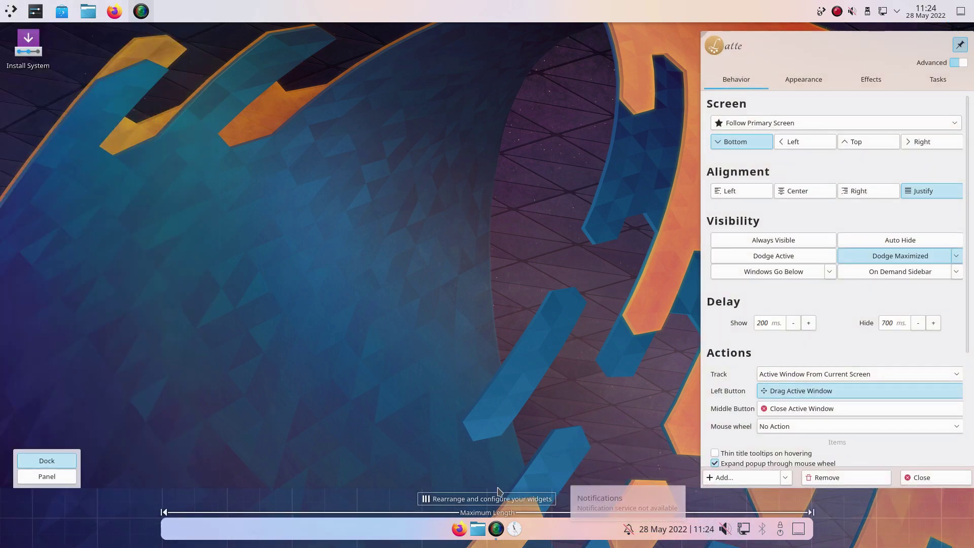
{"action": "mouse_move", "coordinate": [710, 533]}
{"action": "mouse_move", "coordinate": [713, 536]}
{"action": "left_mouse_down"}
{"action": "mouse_move", "coordinate": [772, 538]}
{"action": "mouse_move", "coordinate": [688, 537]}
{"action": "mouse_move", "coordinate": [731, 537]}
{"action": "left_mouse_up"}
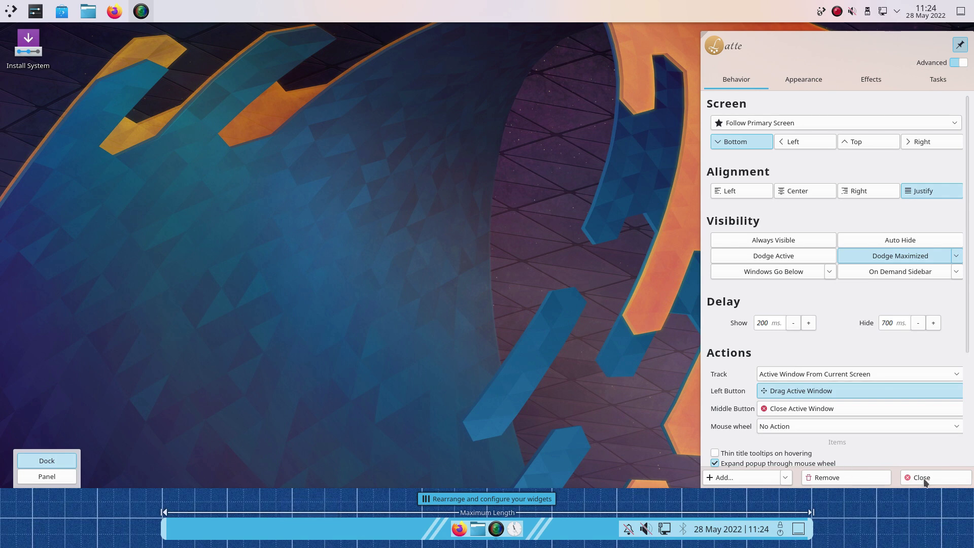
{"action": "left_click_drag", "start_coordinate": [472, 513], "coordinate": [185, 514]}
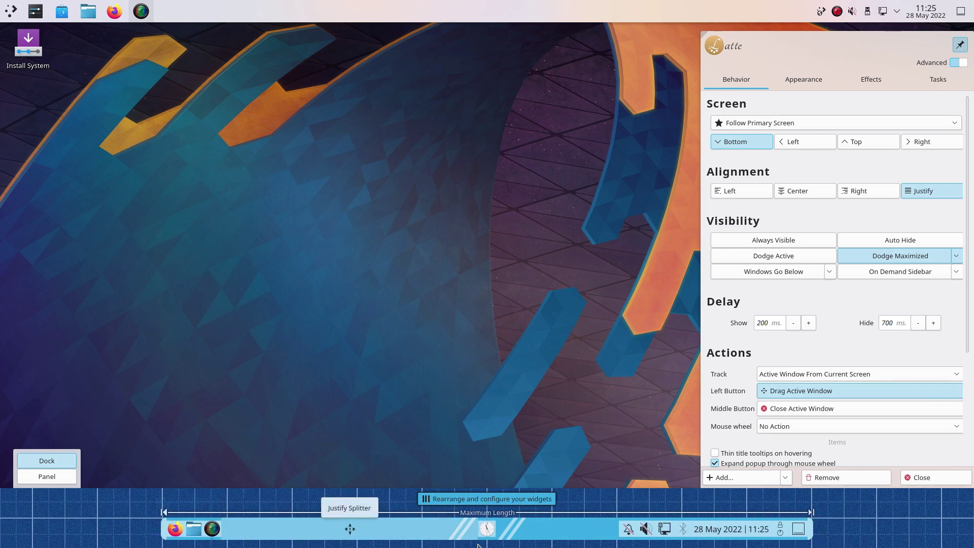
{"action": "mouse_move", "coordinate": [489, 531]}
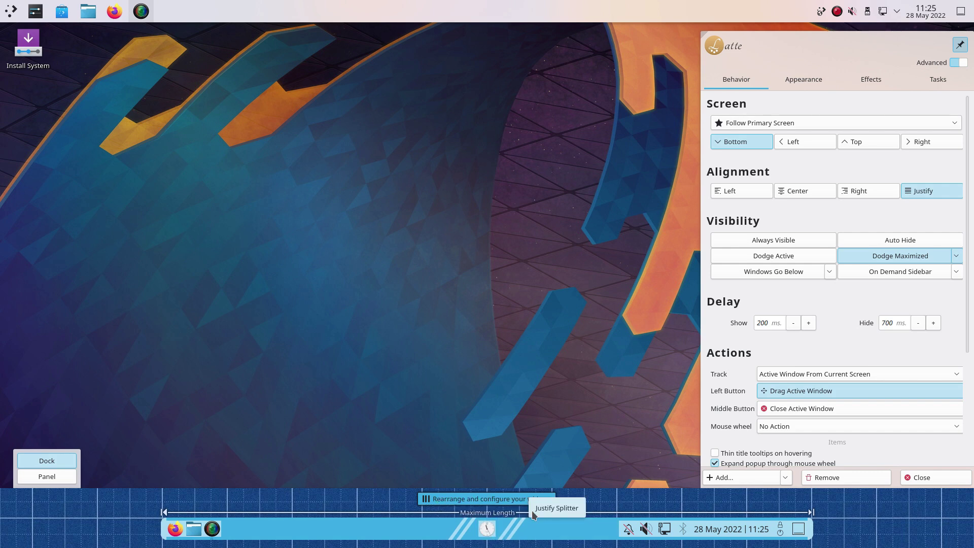
{"action": "left_click", "coordinate": [526, 509]}
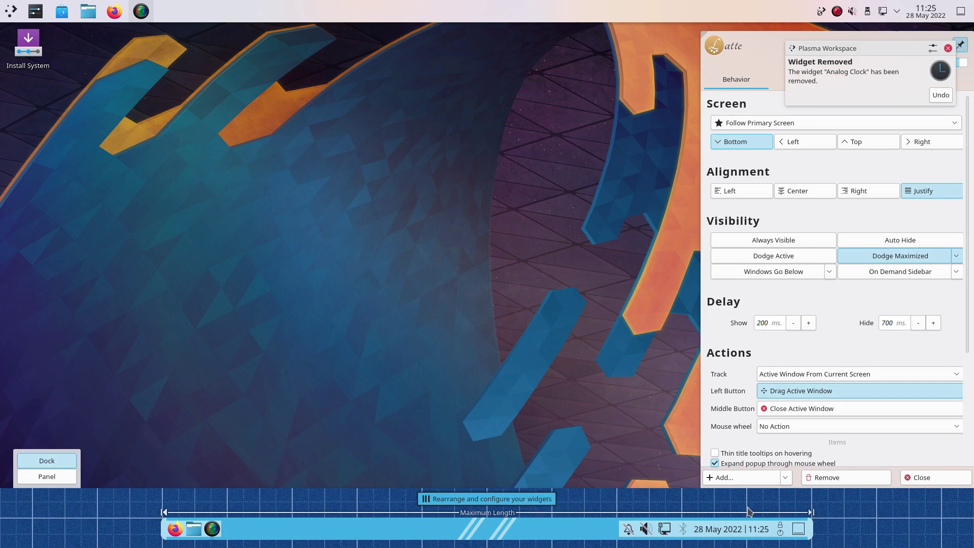
Step: Add the NavDexie menu launcher, centre it on the dock, and finish editing
{"action": "right_click", "coordinate": [555, 533]}
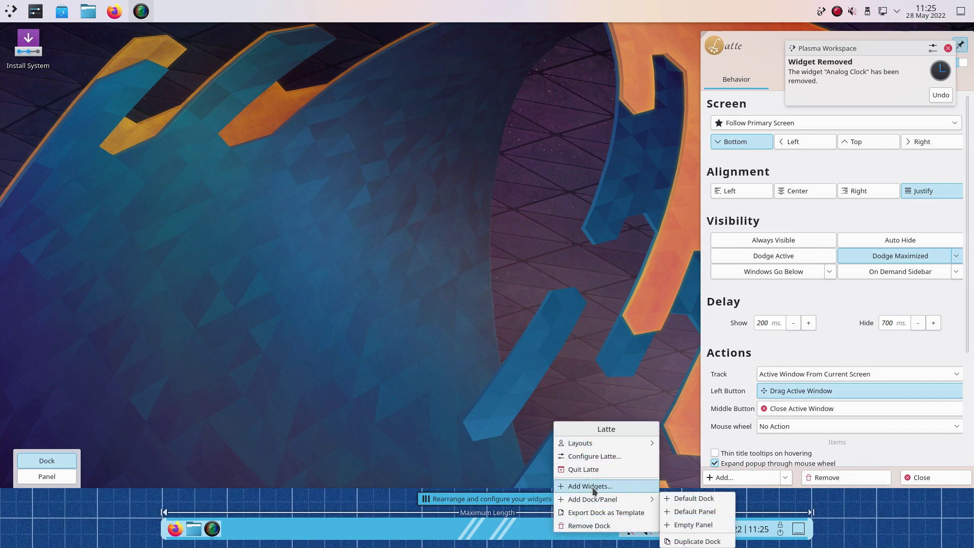
{"action": "left_click", "coordinate": [535, 498]}
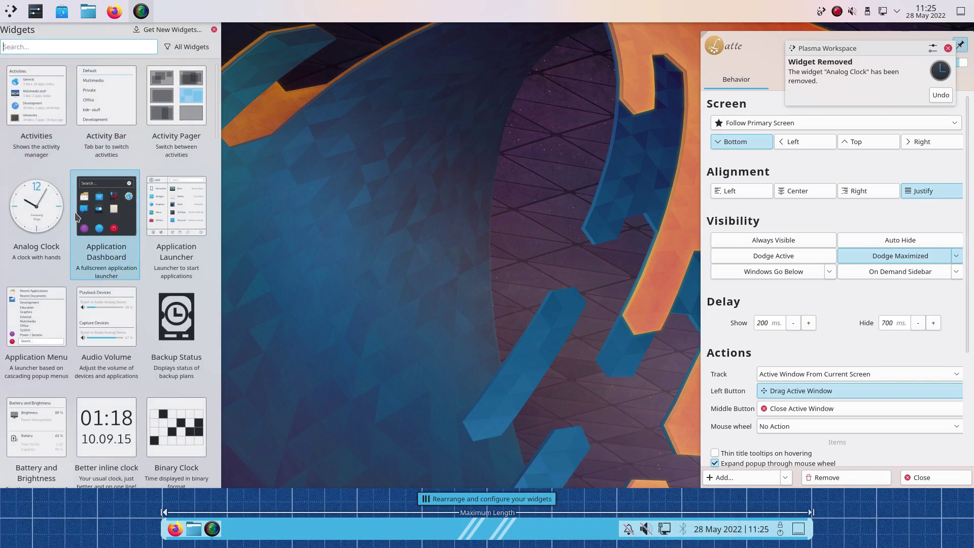
{"action": "scroll", "coordinate": [81, 213], "scroll_direction": "down", "scroll_amount": 3}
{"action": "scroll", "coordinate": [75, 219], "scroll_direction": "down", "scroll_amount": 15}
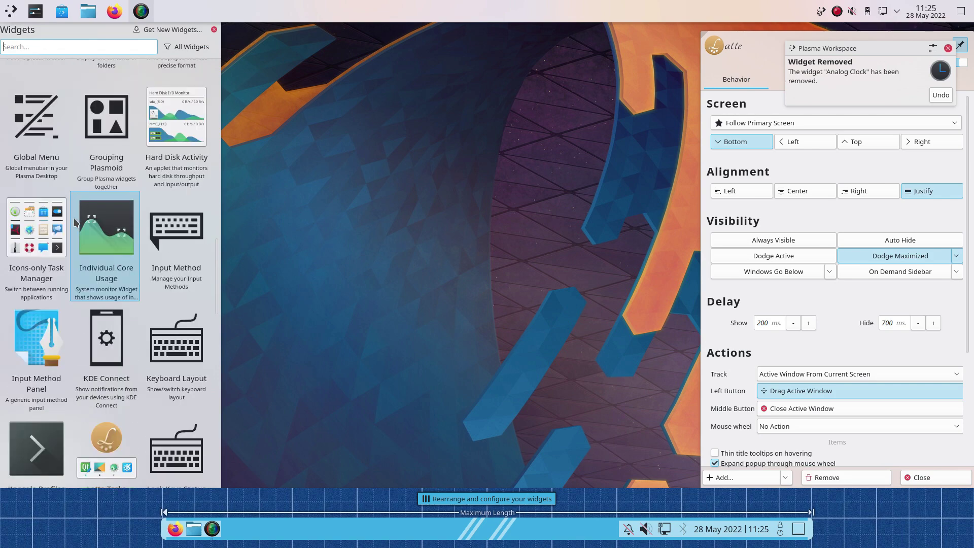
{"action": "scroll", "coordinate": [75, 224], "scroll_direction": "down", "scroll_amount": 10}
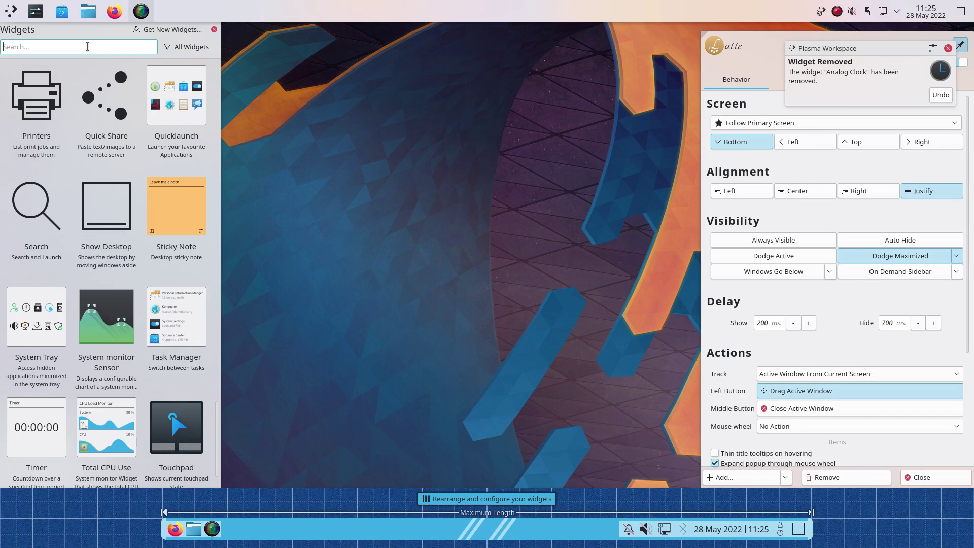
{"action": "type", "text": "na"}
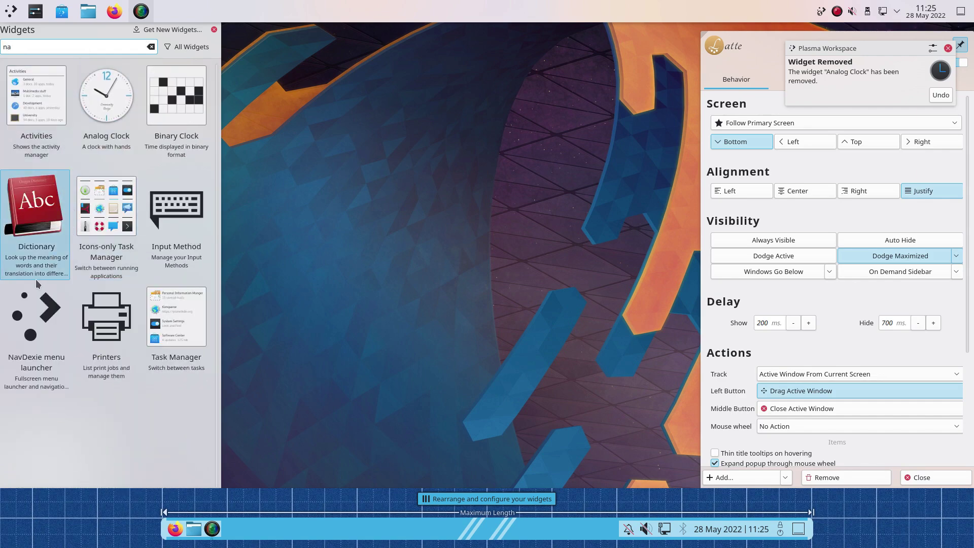
{"action": "left_click_drag", "start_coordinate": [37, 289], "coordinate": [478, 530]}
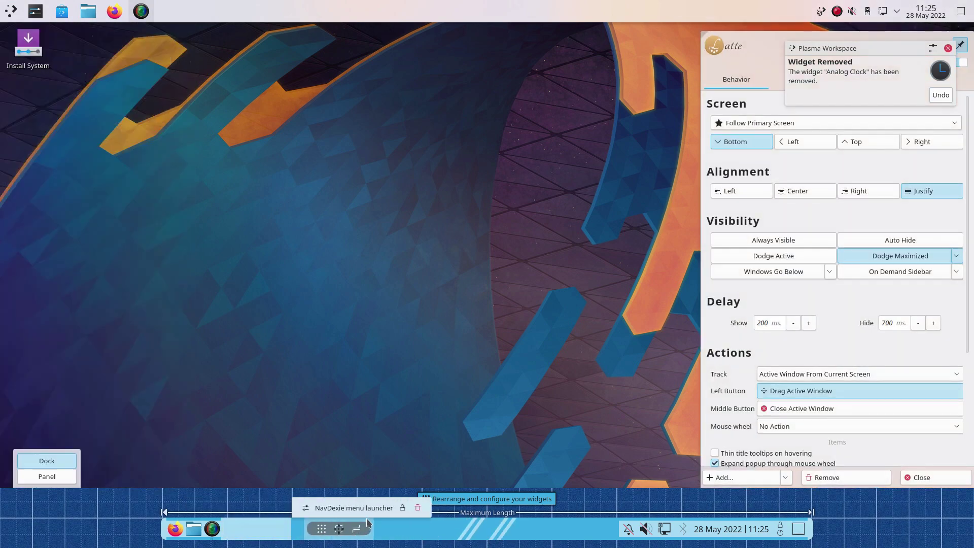
{"action": "left_click_drag", "start_coordinate": [391, 522], "coordinate": [511, 527]}
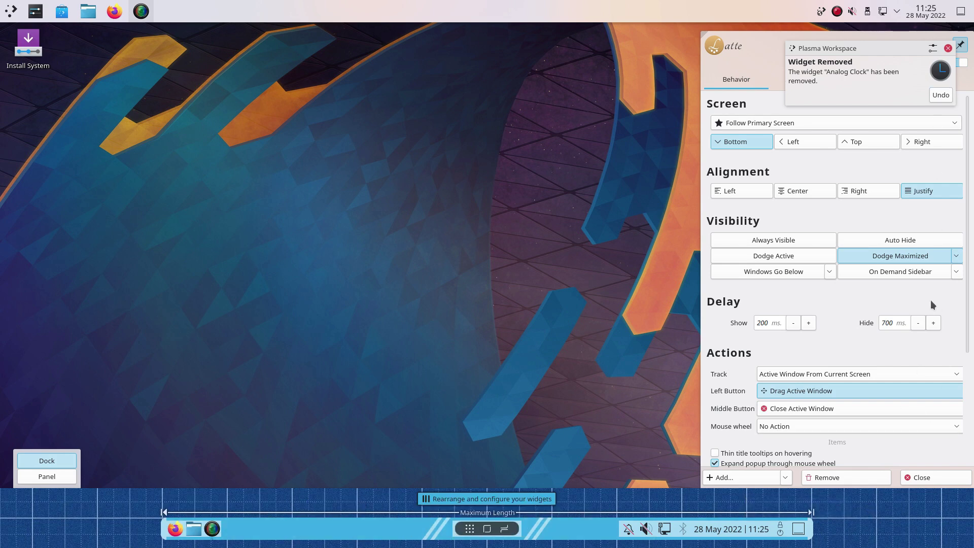
{"action": "left_click", "coordinate": [933, 478]}
Step: Set the NavDexie dashboard background colour to dark blue #263458 and save the launcher settings
{"action": "right_click", "coordinate": [485, 528]}
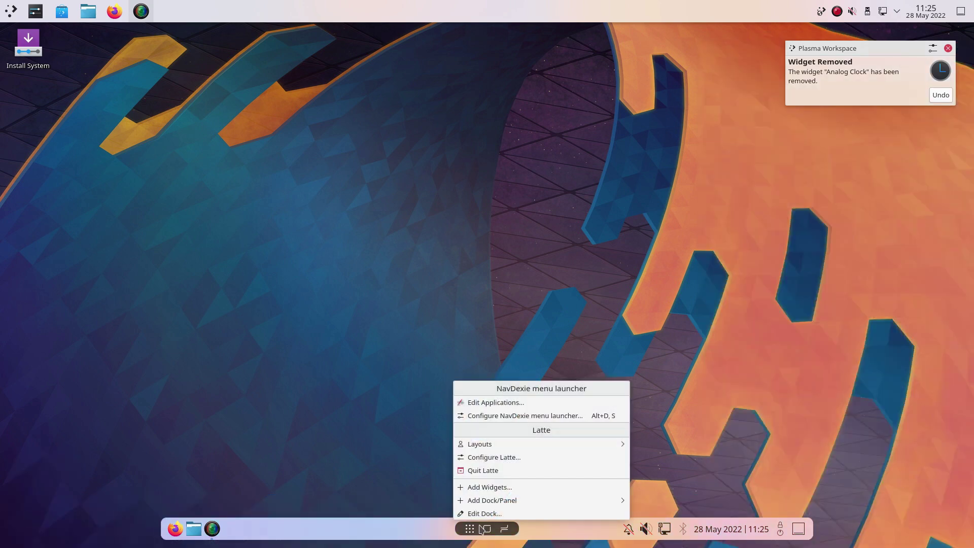
{"action": "left_click", "coordinate": [488, 417]}
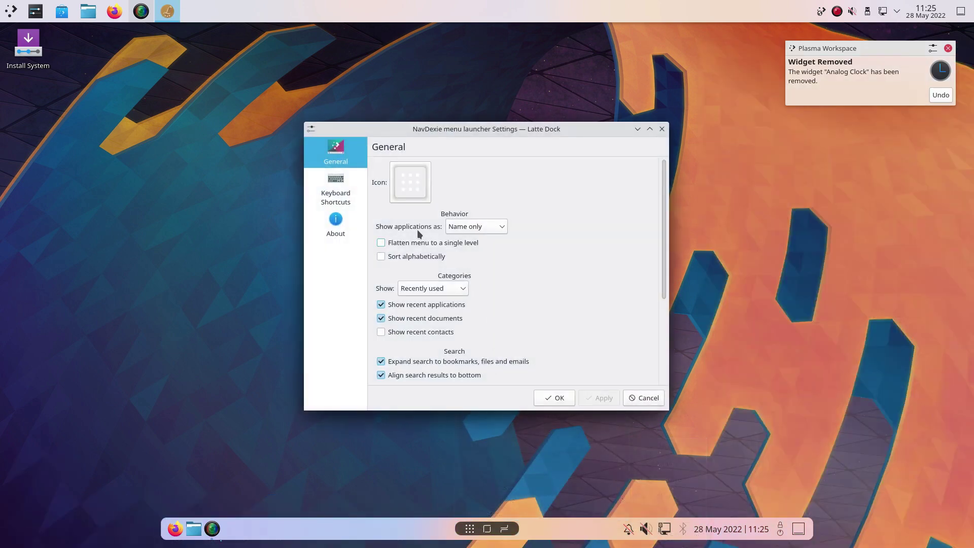
{"action": "scroll", "coordinate": [528, 294], "scroll_direction": "down", "scroll_amount": 5}
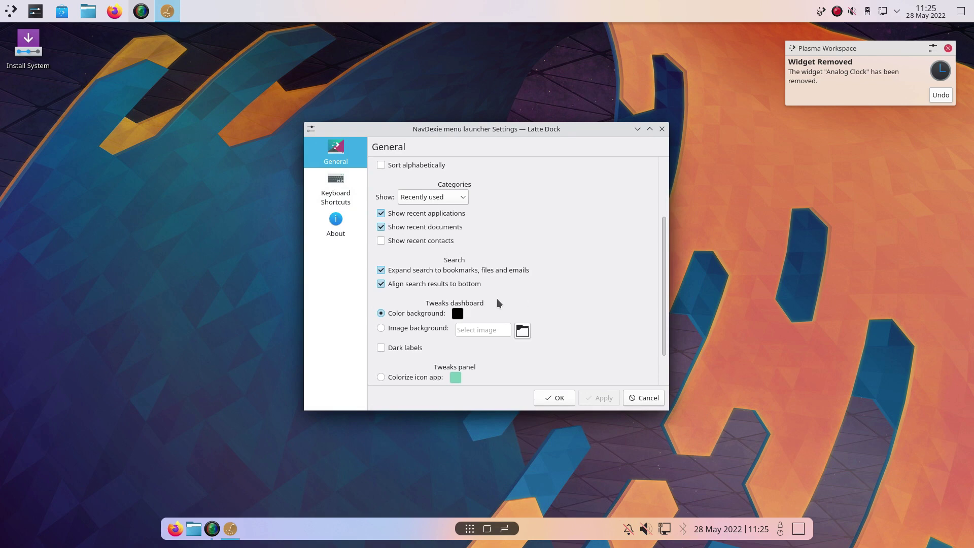
{"action": "left_click", "coordinate": [457, 272]}
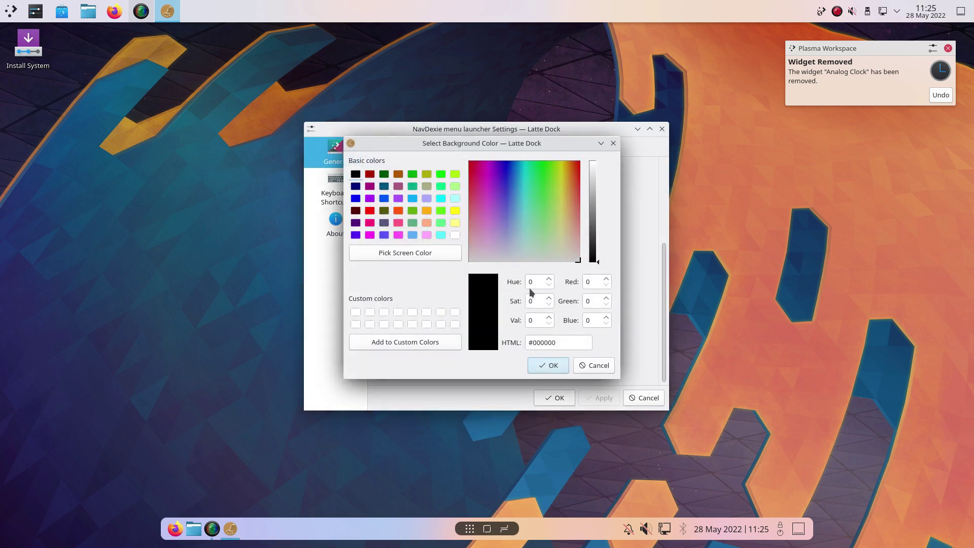
{"action": "left_click", "coordinate": [506, 213]}
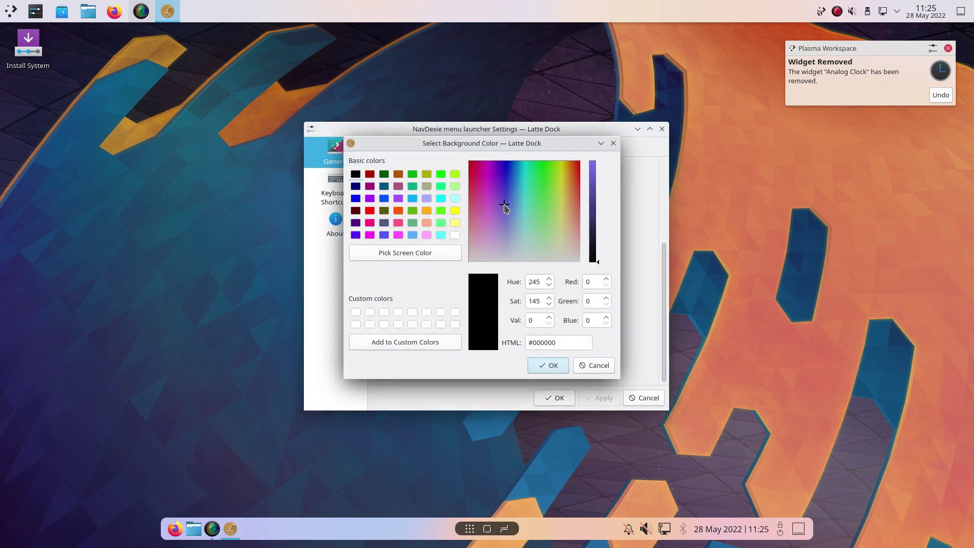
{"action": "left_click_drag", "start_coordinate": [597, 248], "coordinate": [596, 228]}
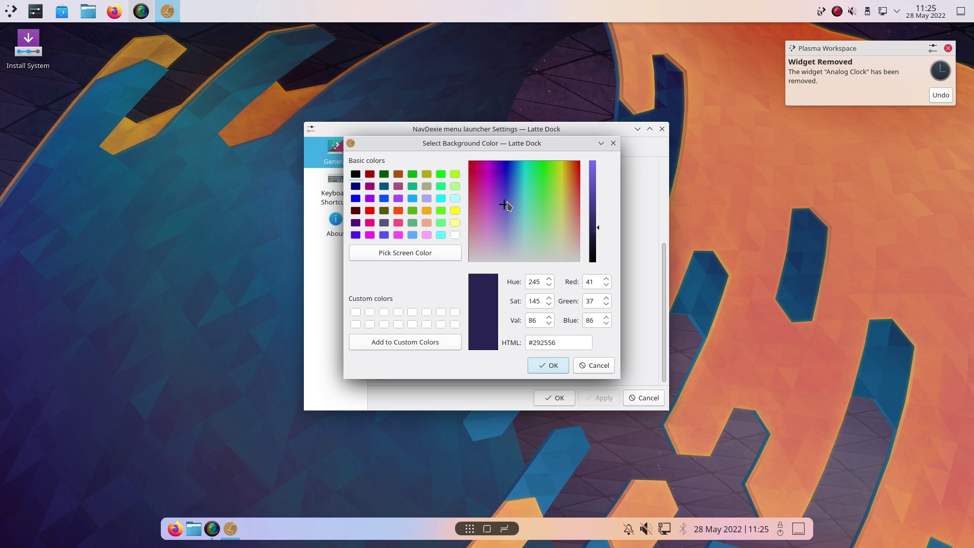
{"action": "left_click_drag", "start_coordinate": [508, 203], "coordinate": [515, 204]}
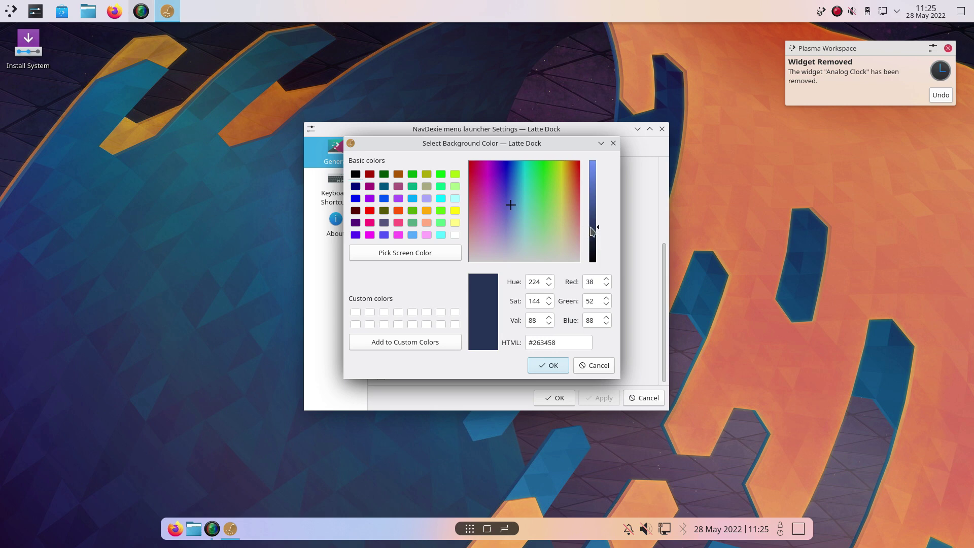
{"action": "left_click", "coordinate": [547, 369]}
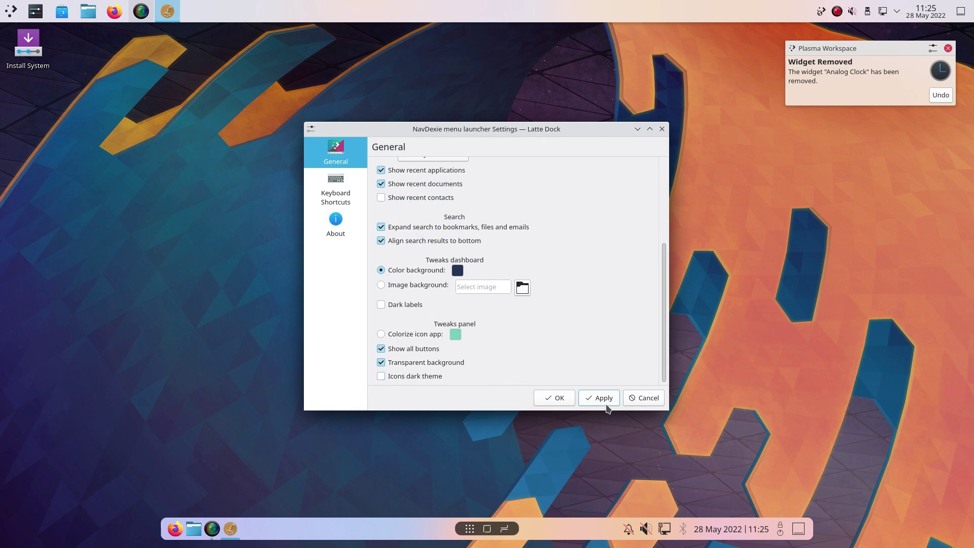
{"action": "left_click", "coordinate": [555, 398]}
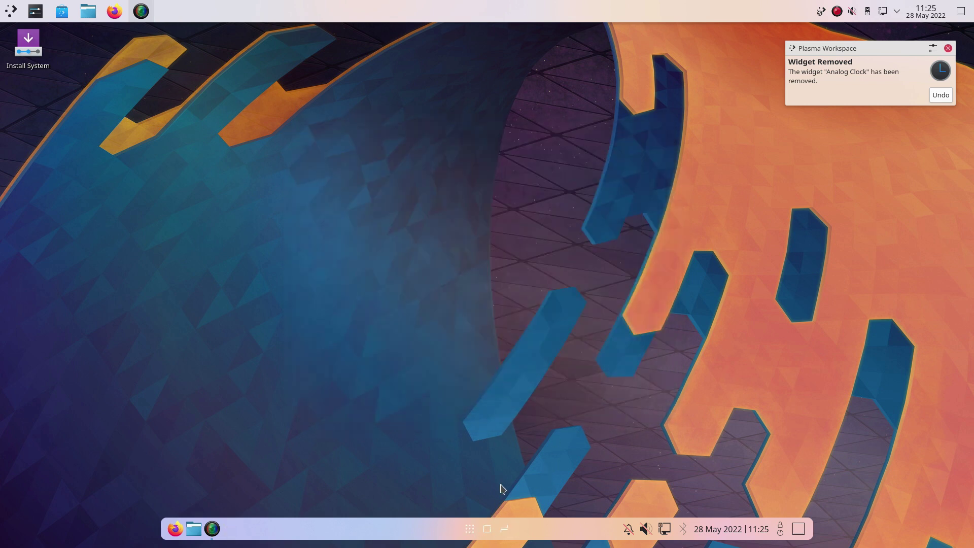
Step: Try the full-screen NavDexie launcher, then return to the desktop and dismiss the notification
{"action": "left_click", "coordinate": [468, 531]}
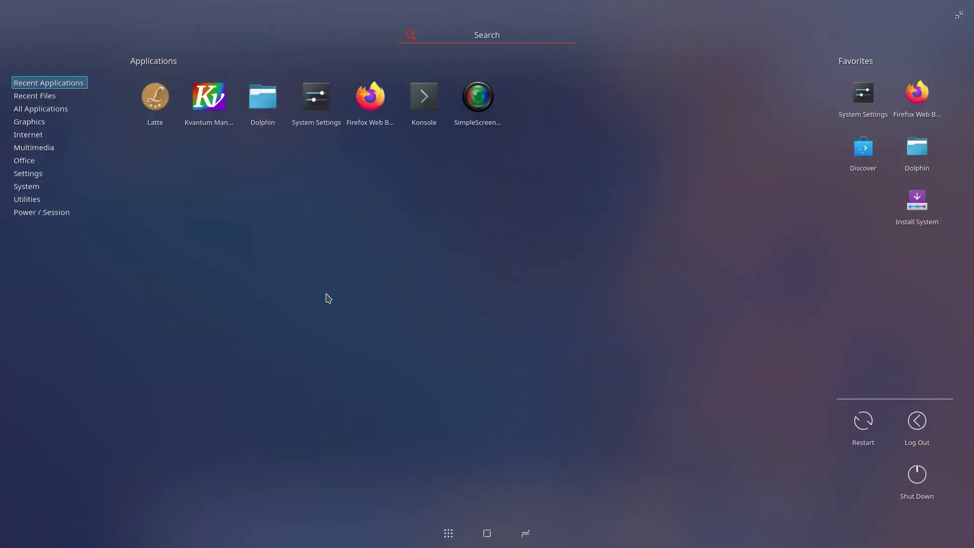
{"action": "left_click", "coordinate": [582, 310]}
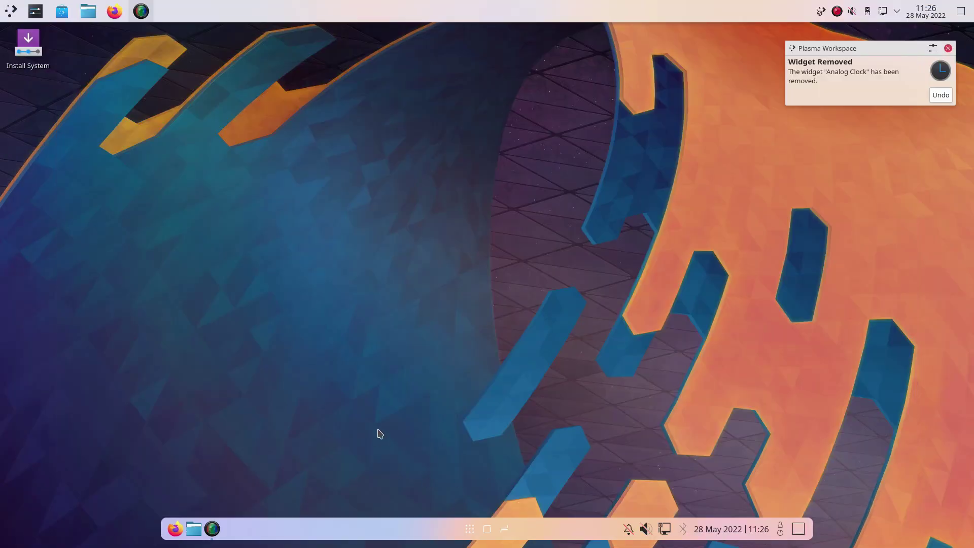
{"action": "left_click", "coordinate": [948, 49]}
Step: Remove the top panel via its edit mode, then leave desktop editing
{"action": "right_click", "coordinate": [412, 5]}
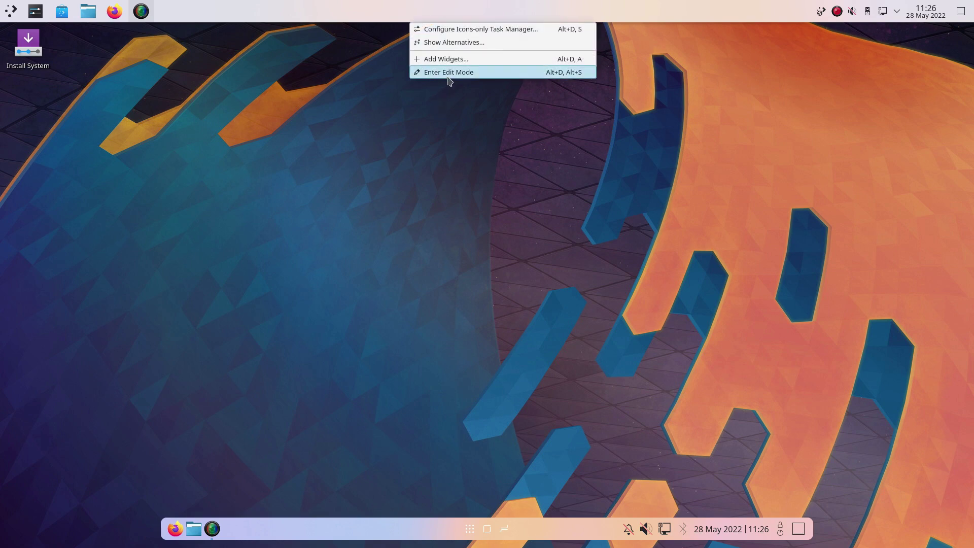
{"action": "left_click", "coordinate": [449, 72]}
{"action": "left_click", "coordinate": [926, 53]}
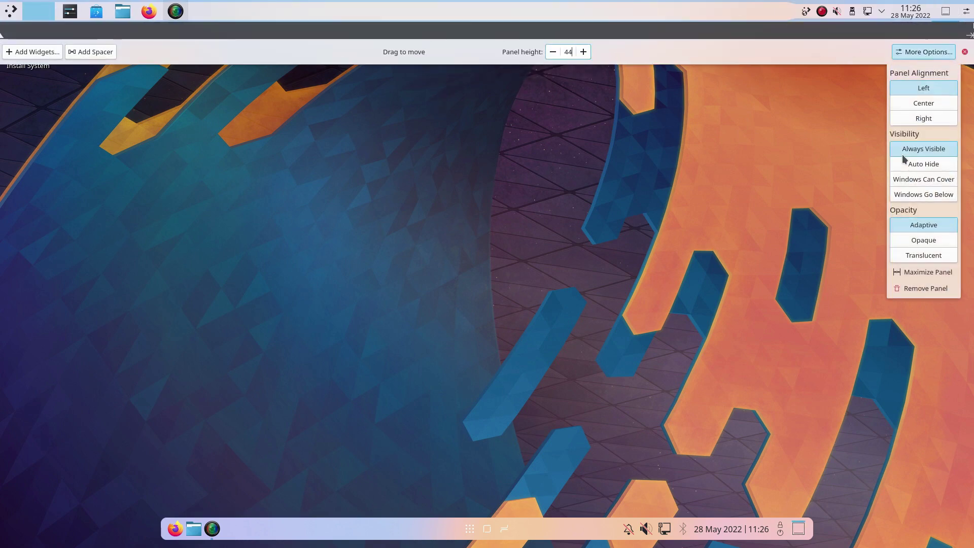
{"action": "left_click", "coordinate": [920, 288]}
{"action": "left_click", "coordinate": [948, 26]}
{"action": "left_click", "coordinate": [683, 8]}
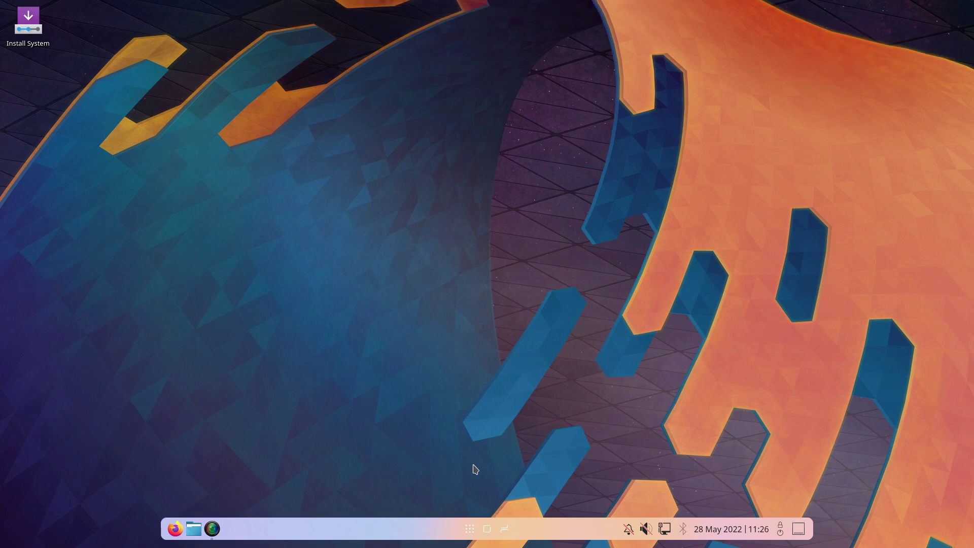
Step: Reopen the application launcher to search for an application
{"action": "left_click", "coordinate": [470, 529]}
{"action": "left_click", "coordinate": [506, 260]}
{"action": "left_click", "coordinate": [470, 529]}
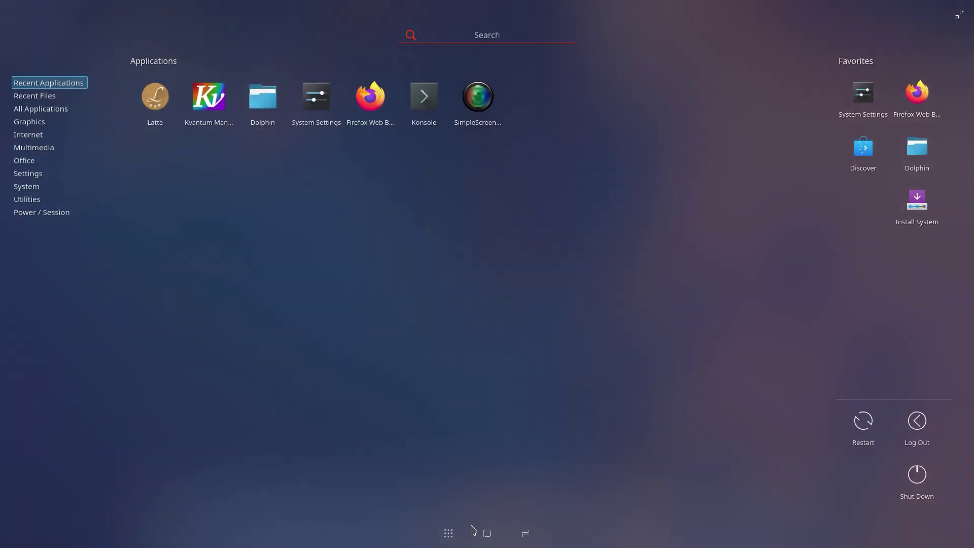
Step: Launch System Settings and apply the Ant-Dark global theme
{"action": "type", "text": "sett"}
{"action": "left_click", "coordinate": [152, 103]}
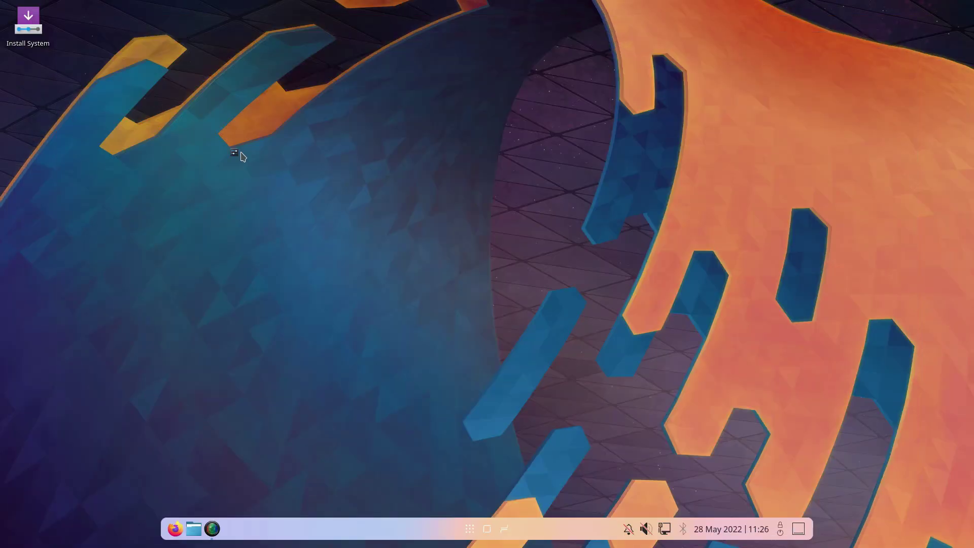
{"action": "left_click", "coordinate": [321, 122]}
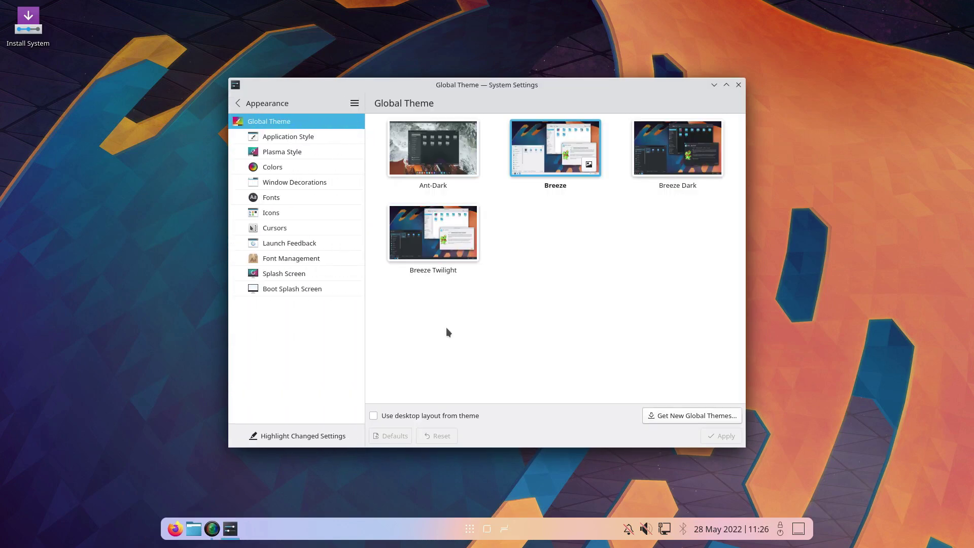
{"action": "left_click", "coordinate": [462, 148]}
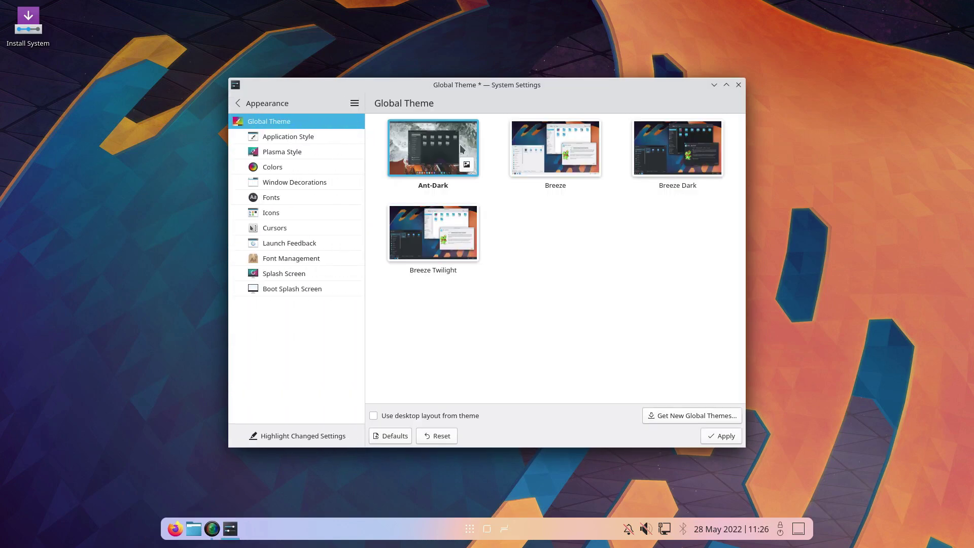
{"action": "left_click", "coordinate": [723, 436]}
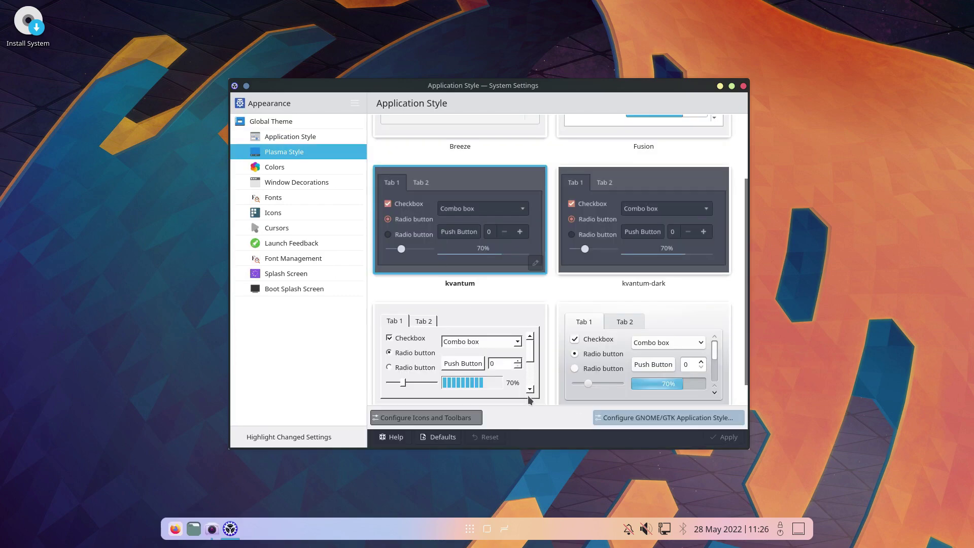
Step: Apply the Ant-Dark colour scheme, check window decorations and icons, then close System Settings
{"action": "left_click", "coordinate": [284, 167]}
{"action": "scroll", "coordinate": [525, 278], "scroll_direction": "down", "scroll_amount": 5}
{"action": "scroll", "coordinate": [522, 279], "scroll_direction": "up", "scroll_amount": 4}
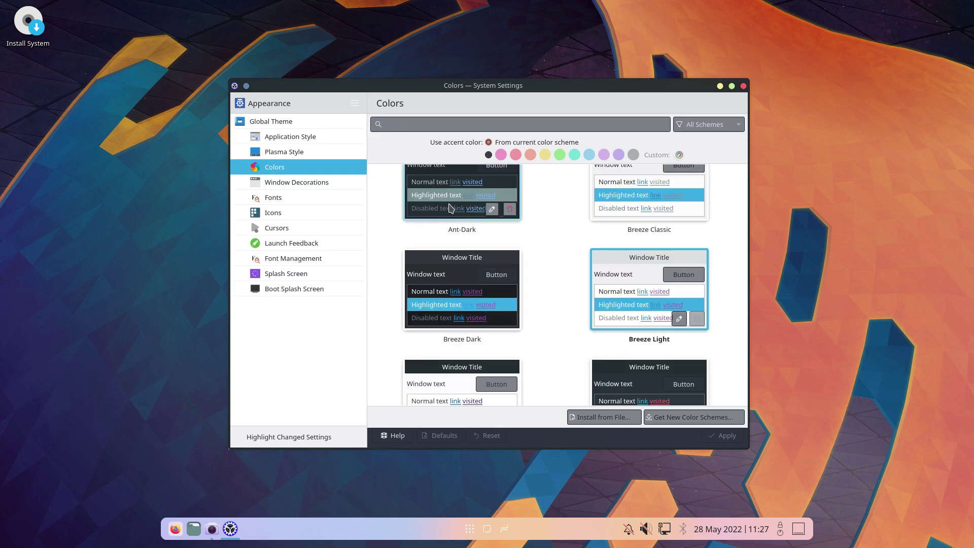
{"action": "double_click", "coordinate": [449, 208]}
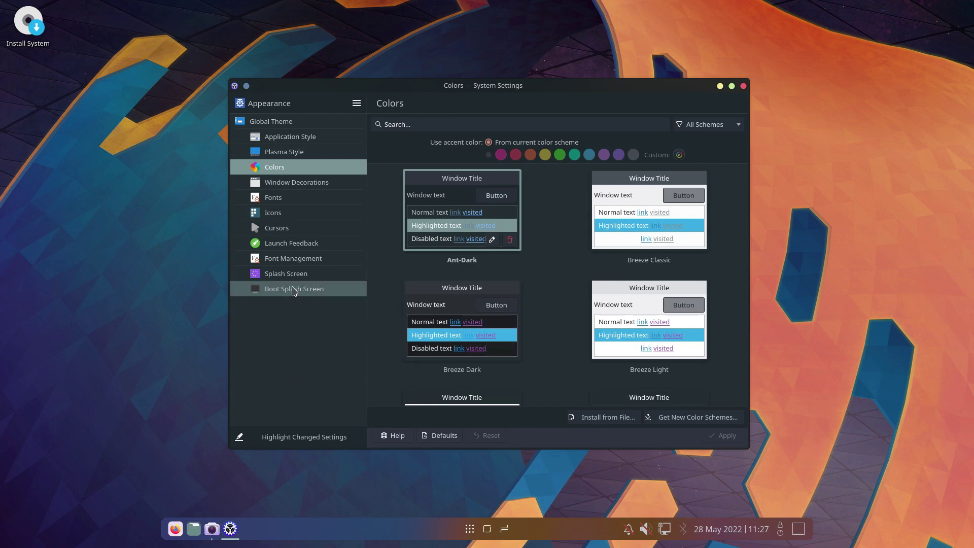
{"action": "left_click", "coordinate": [296, 183]}
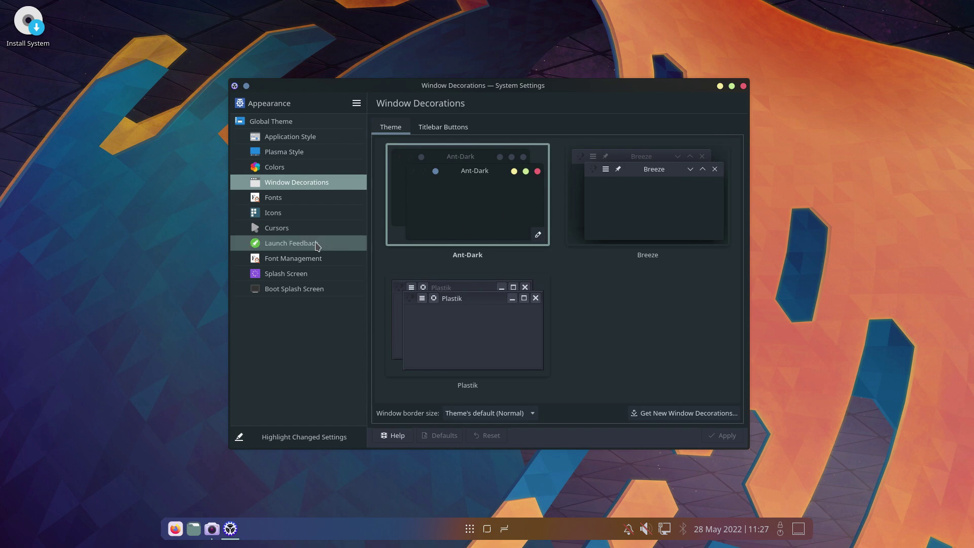
{"action": "left_click", "coordinate": [287, 213]}
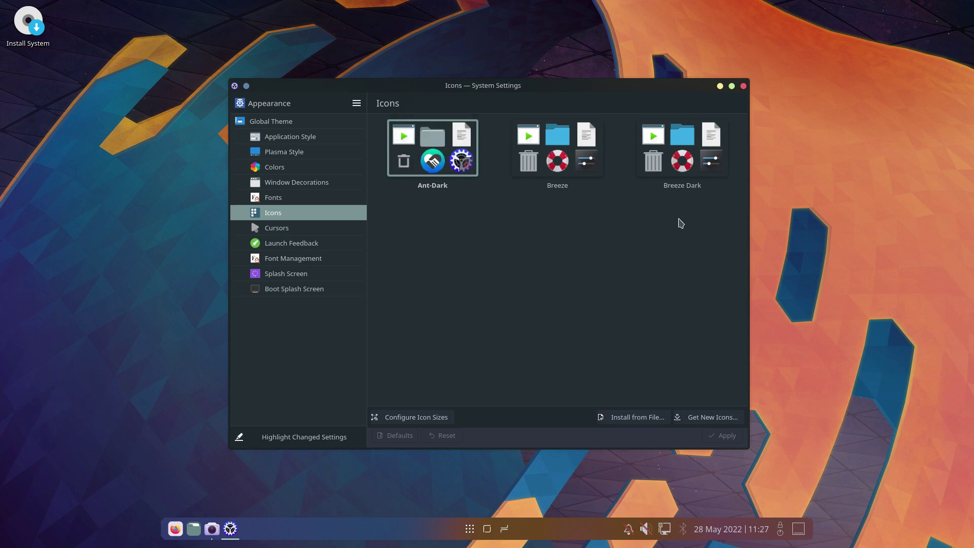
{"action": "left_click", "coordinate": [744, 87]}
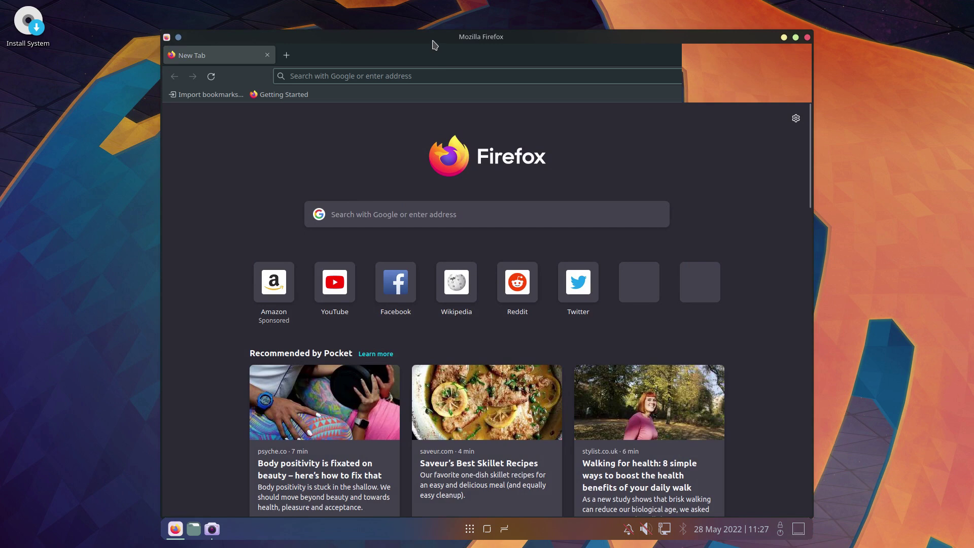
Step: Reposition the Firefox window by its title bar and maximize it to full screen
{"action": "left_click_drag", "start_coordinate": [435, 46], "coordinate": [485, 50]}
{"action": "left_click", "coordinate": [471, 76]}
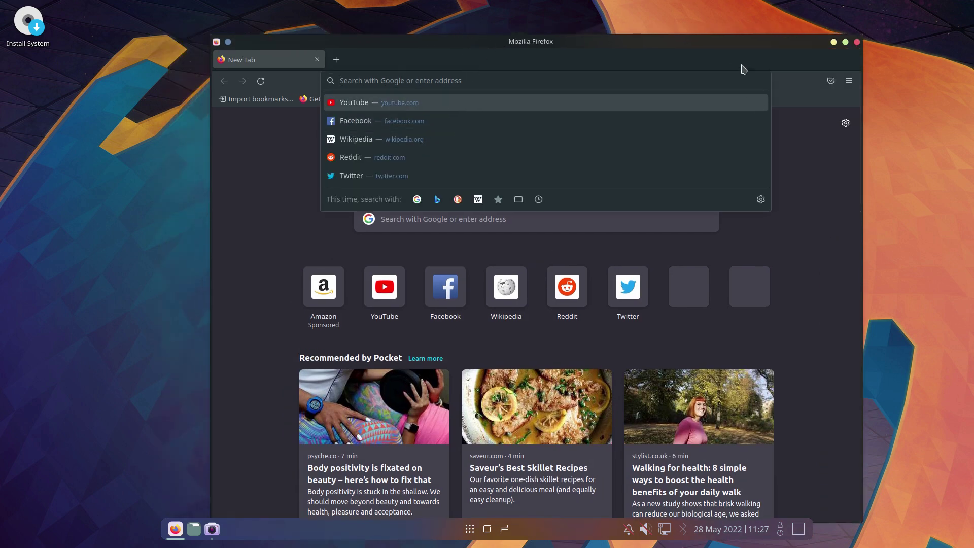
{"action": "left_click_drag", "start_coordinate": [634, 41], "coordinate": [627, 67]}
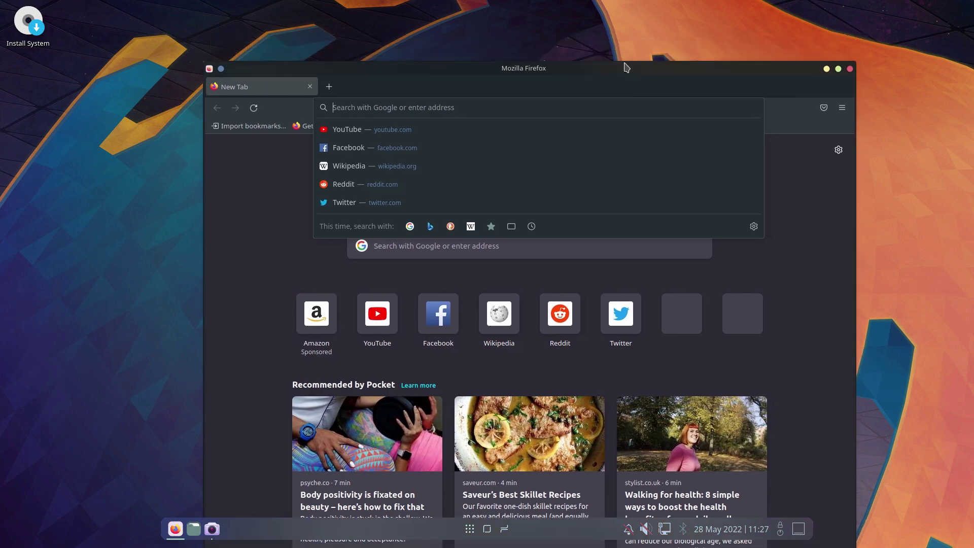
{"action": "double_click", "coordinate": [627, 67]}
{"action": "left_click", "coordinate": [358, 44]}
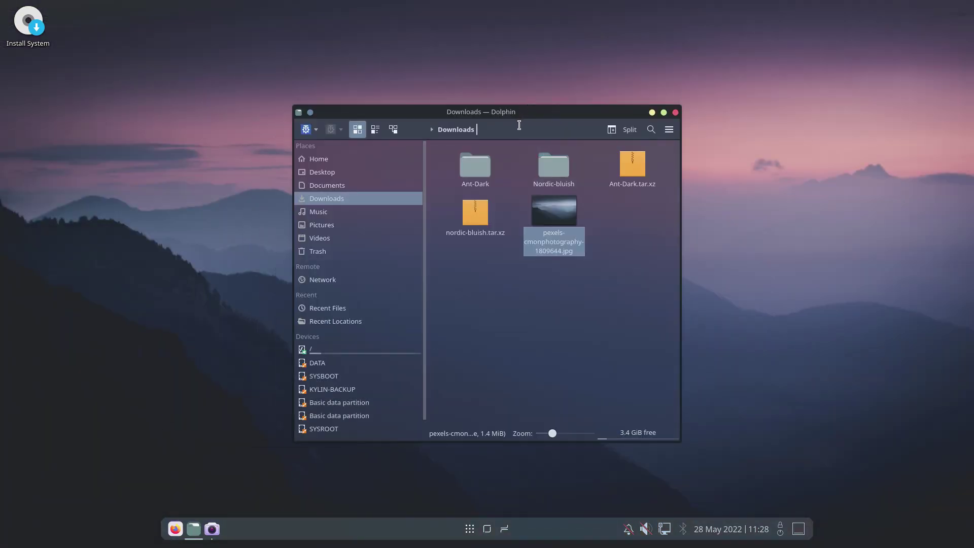
Step: Unlock Dolphin's toolbar and open the toolbar configuration
{"action": "right_click", "coordinate": [519, 130]}
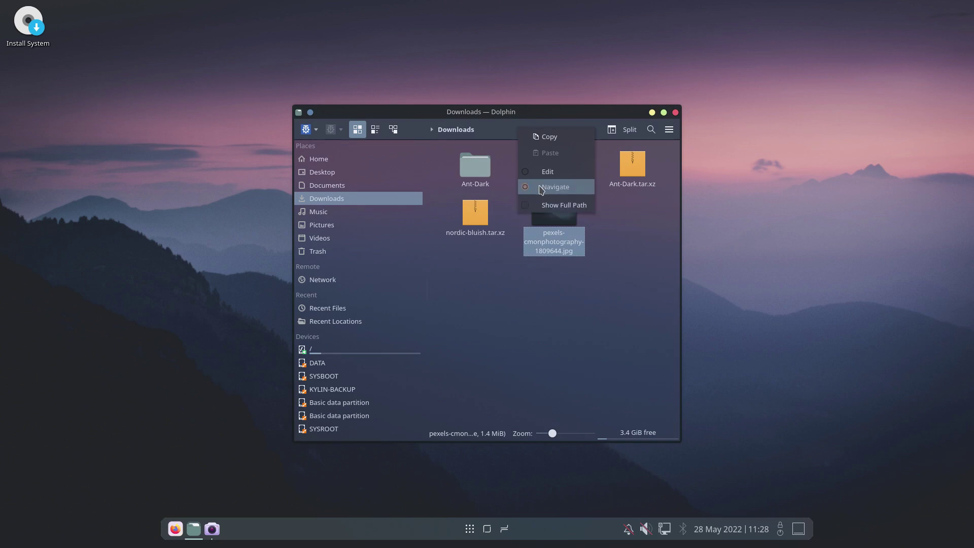
{"action": "left_click", "coordinate": [421, 136]}
{"action": "right_click", "coordinate": [420, 136]}
{"action": "left_click", "coordinate": [432, 189]}
{"action": "right_click", "coordinate": [421, 131]}
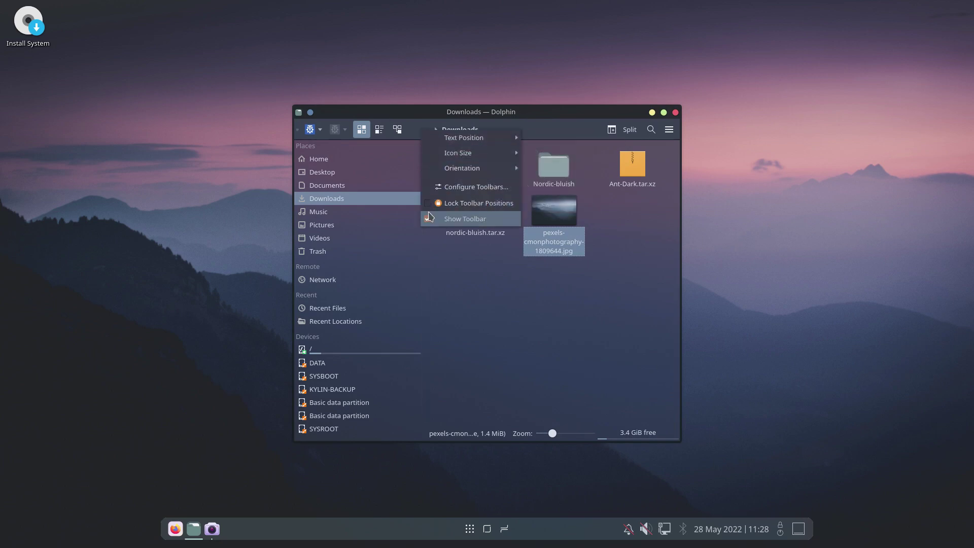
{"action": "left_click", "coordinate": [434, 187]}
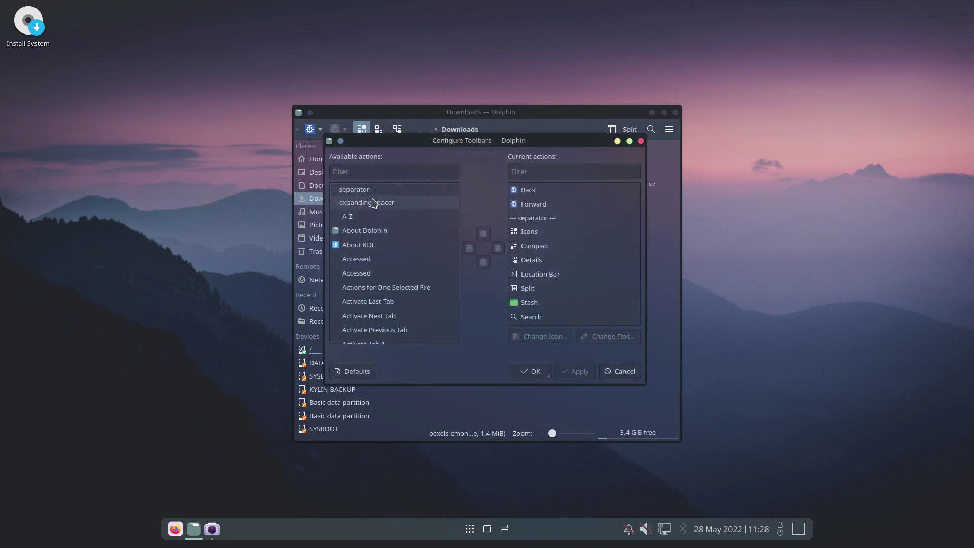
Step: Insert two expanding spacers, one replacing the Location Bar, and apply the toolbar layout
{"action": "left_click_drag", "start_coordinate": [369, 209], "coordinate": [553, 218]}
{"action": "scroll", "coordinate": [574, 254], "scroll_direction": "down", "scroll_amount": 1}
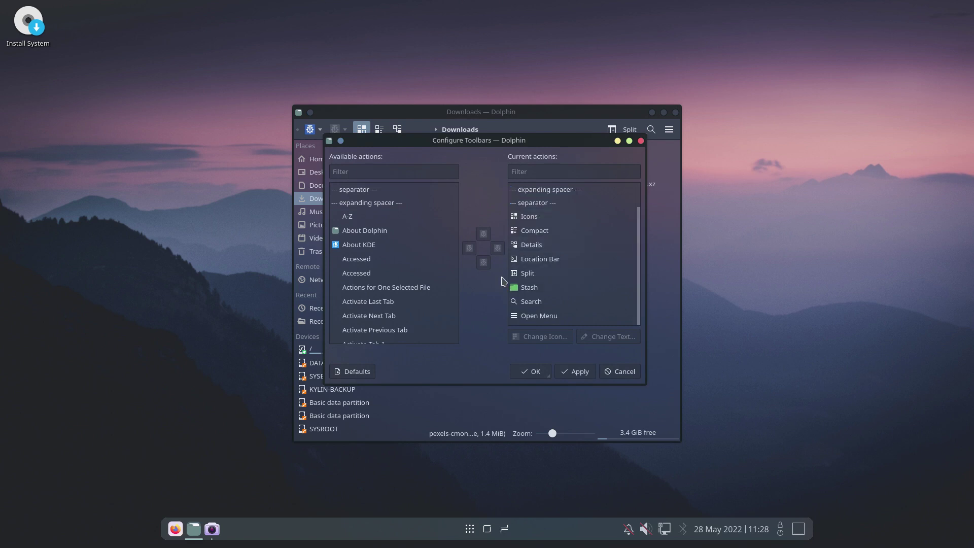
{"action": "left_click_drag", "start_coordinate": [440, 141], "coordinate": [482, 140]}
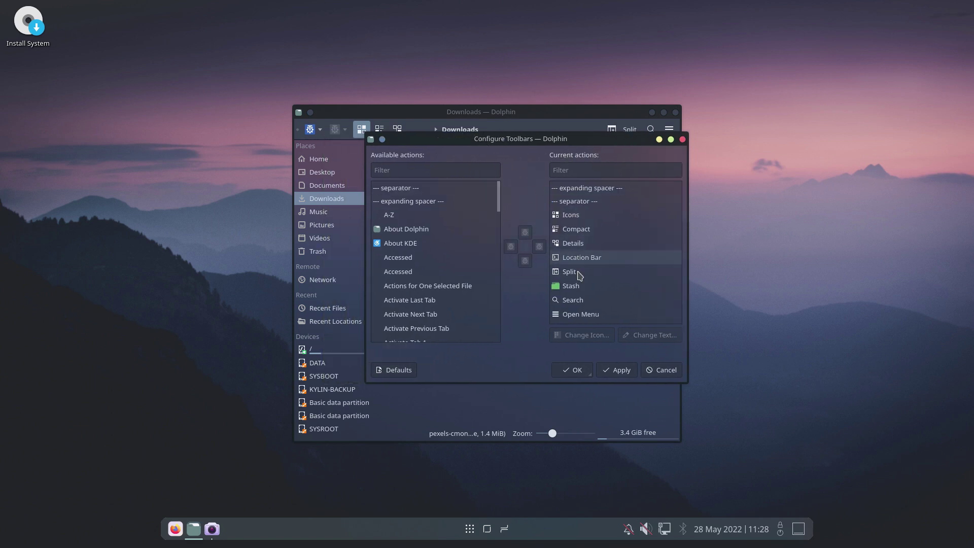
{"action": "left_click_drag", "start_coordinate": [419, 203], "coordinate": [408, 260]}
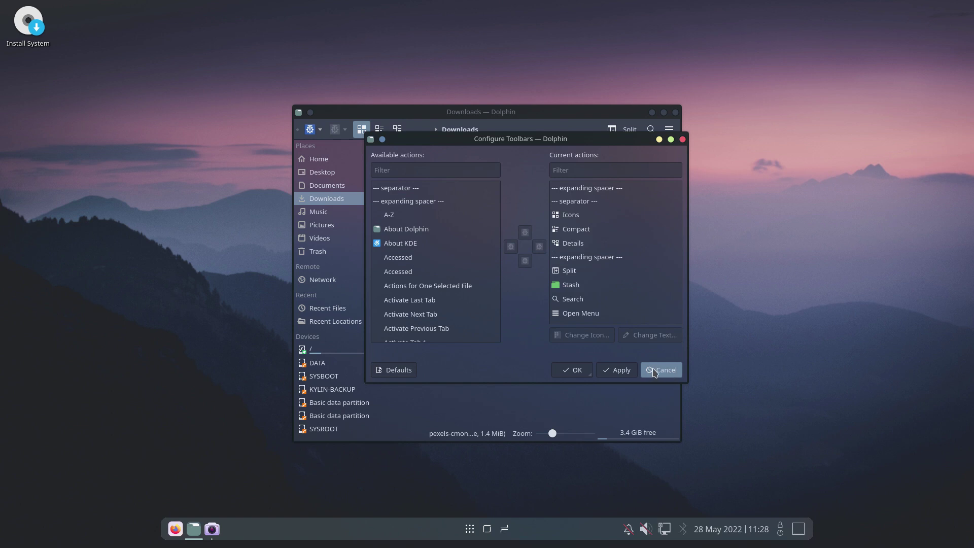
{"action": "left_click", "coordinate": [615, 372]}
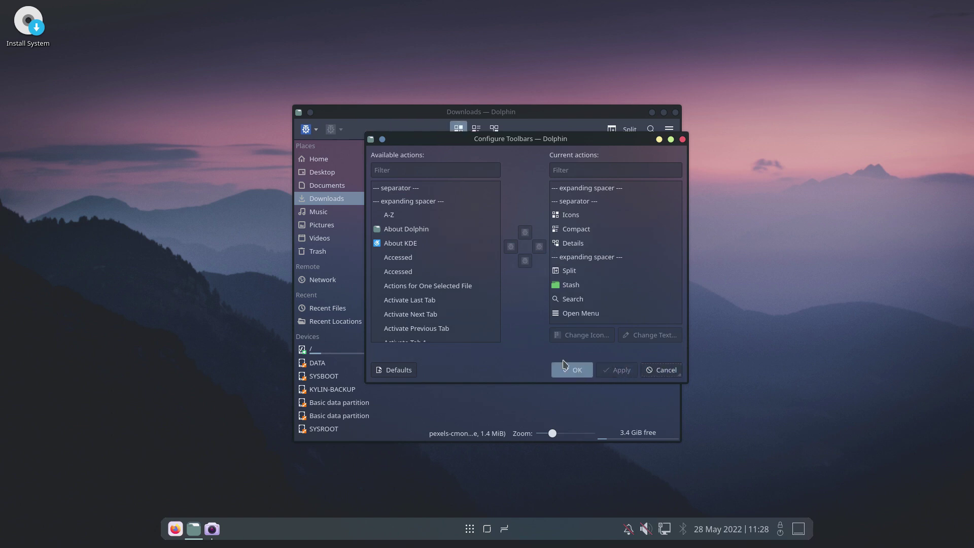
{"action": "left_click", "coordinate": [408, 168]}
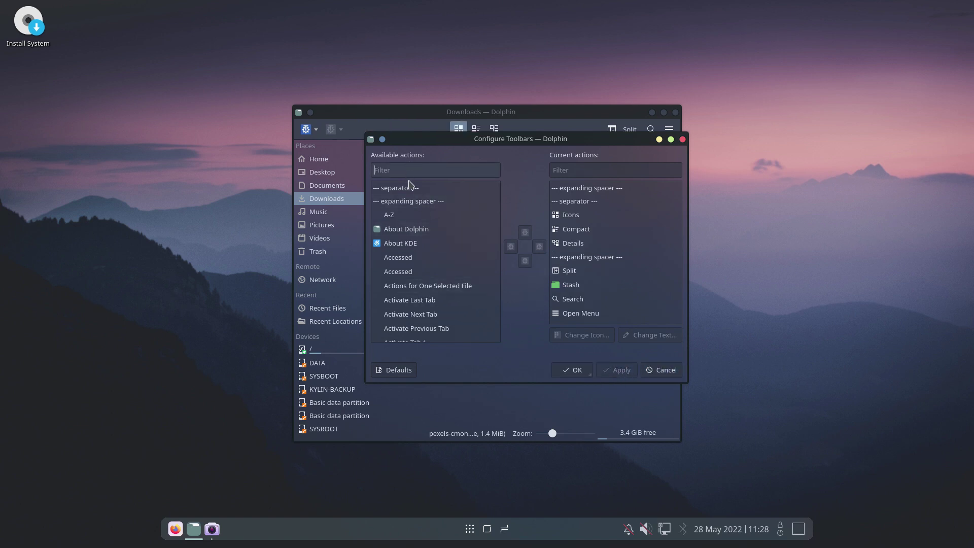
{"action": "scroll", "coordinate": [463, 285], "scroll_direction": "down", "scroll_amount": 5}
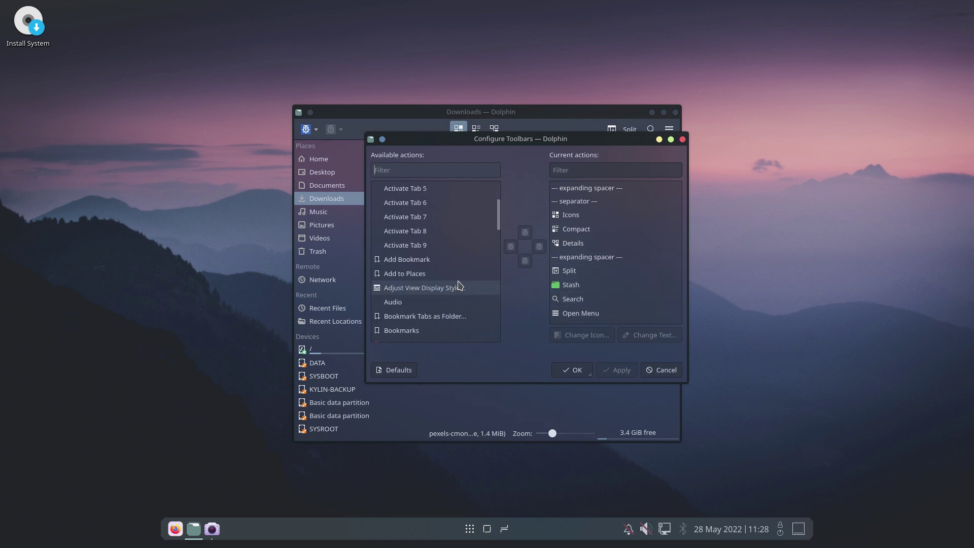
Step: Set Dolphin's toolbar orientation to Left so it runs down the window's left edge
{"action": "left_click", "coordinate": [578, 371]}
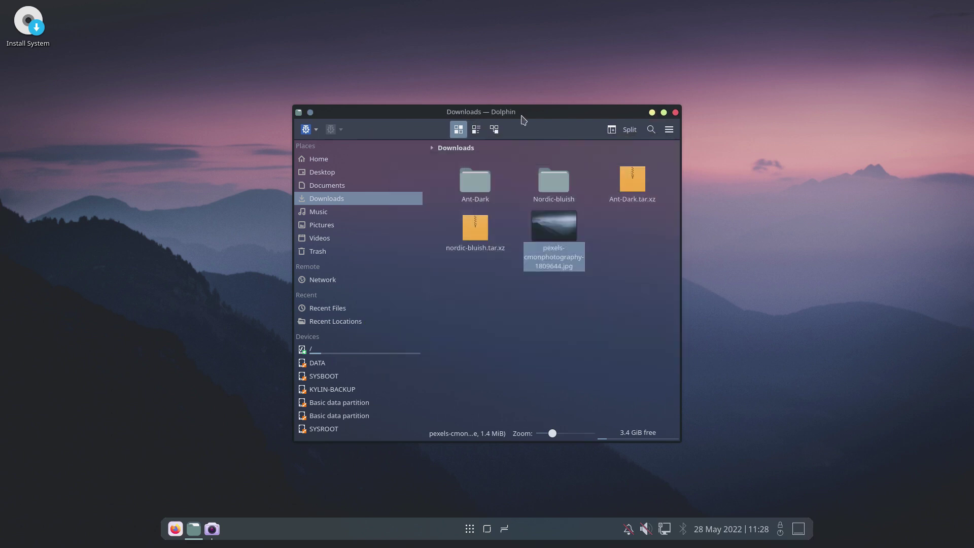
{"action": "right_click", "coordinate": [543, 130]}
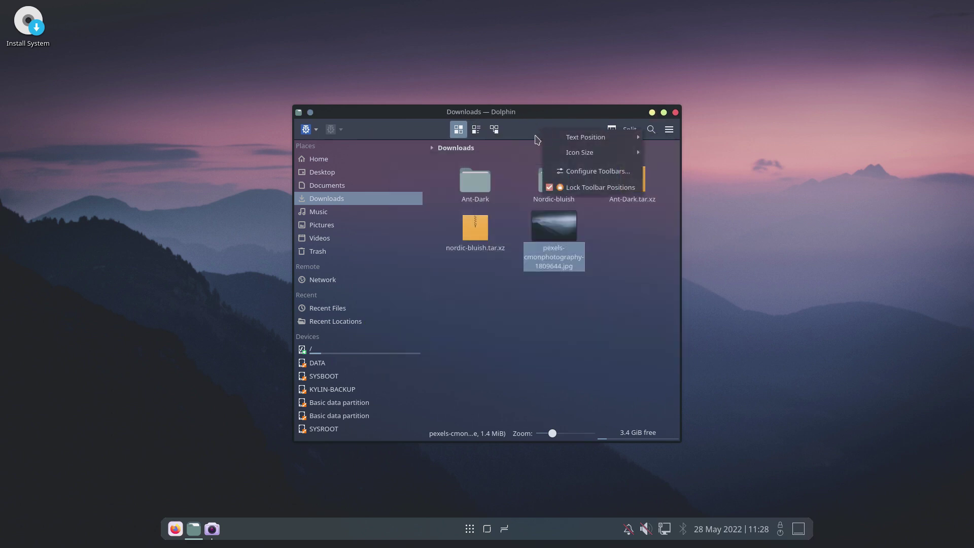
{"action": "left_click", "coordinate": [310, 135]}
{"action": "left_click", "coordinate": [307, 130]}
{"action": "left_click", "coordinate": [331, 130]}
{"action": "right_click", "coordinate": [361, 125]}
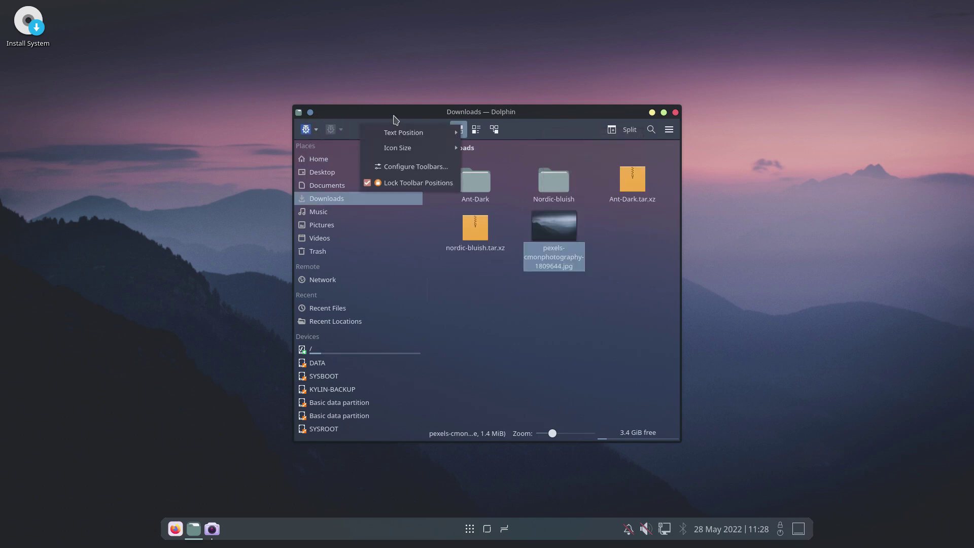
{"action": "right_click", "coordinate": [410, 127]}
{"action": "right_click", "coordinate": [414, 134]}
{"action": "mouse_move", "coordinate": [503, 172]}
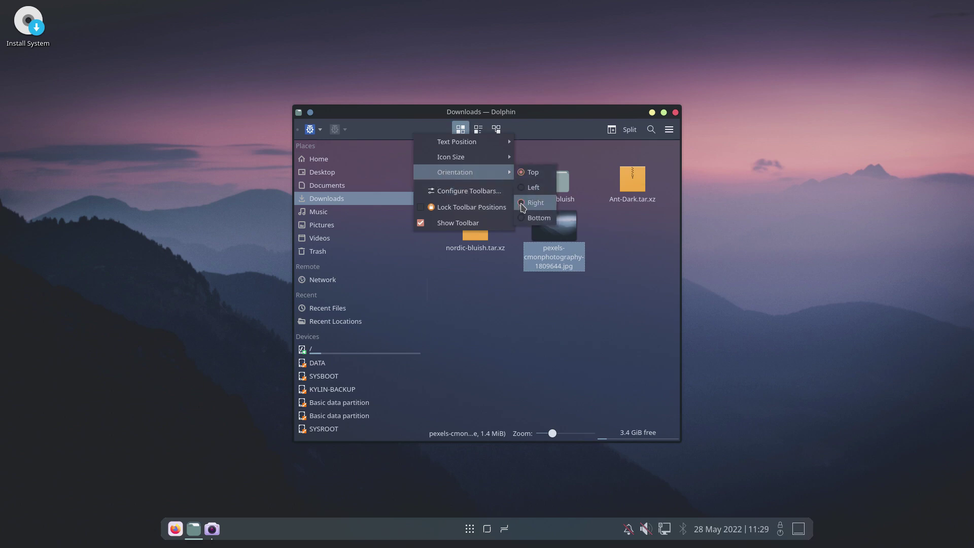
{"action": "left_click", "coordinate": [530, 187]}
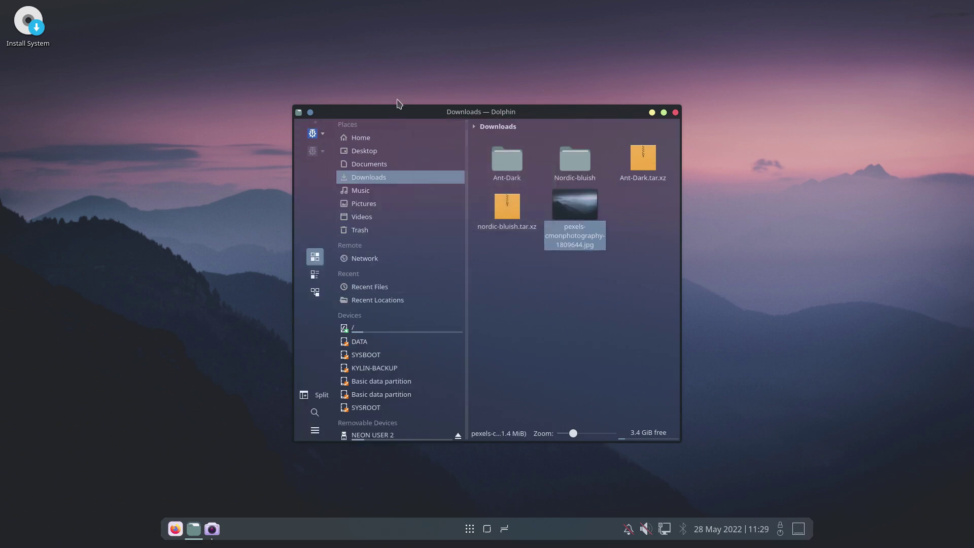
{"action": "left_click_drag", "start_coordinate": [399, 109], "coordinate": [430, 39]}
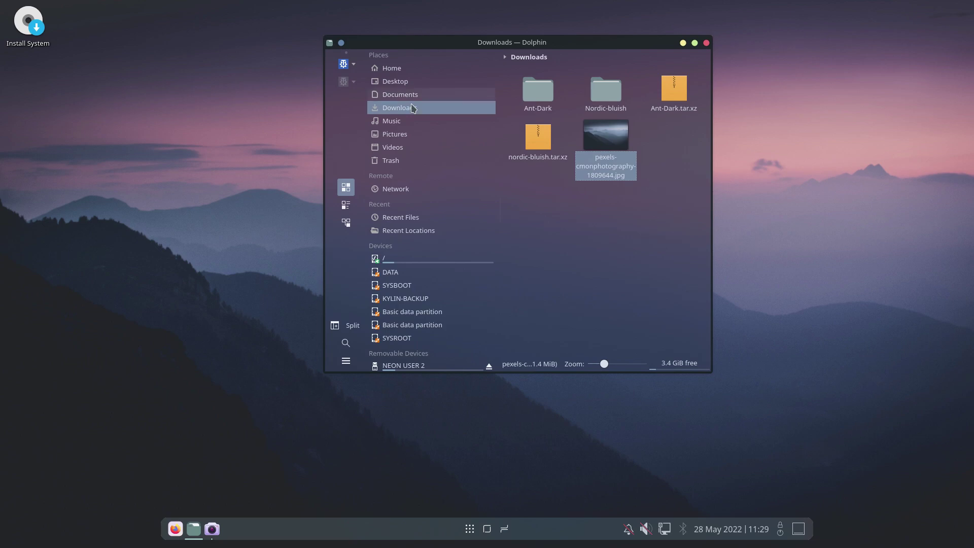
Step: Set the vertical toolbar's text position to Icons Only and reposition the Dolphin window
{"action": "right_click", "coordinate": [346, 285]}
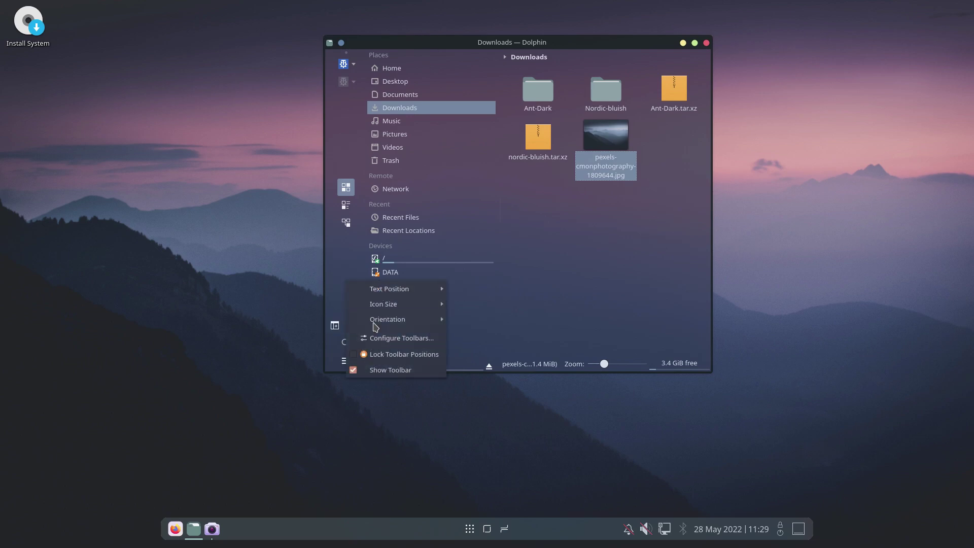
{"action": "mouse_move", "coordinate": [384, 290]}
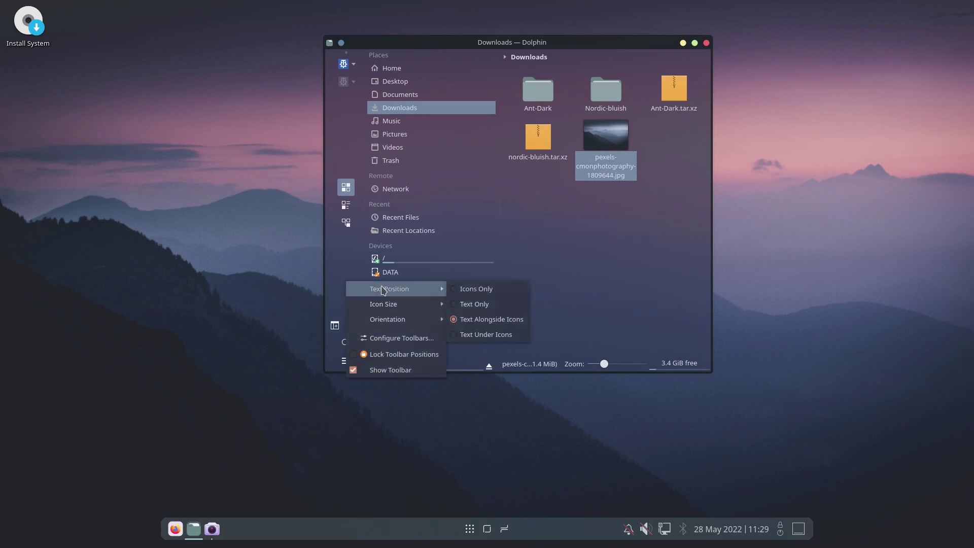
{"action": "left_click", "coordinate": [495, 289]}
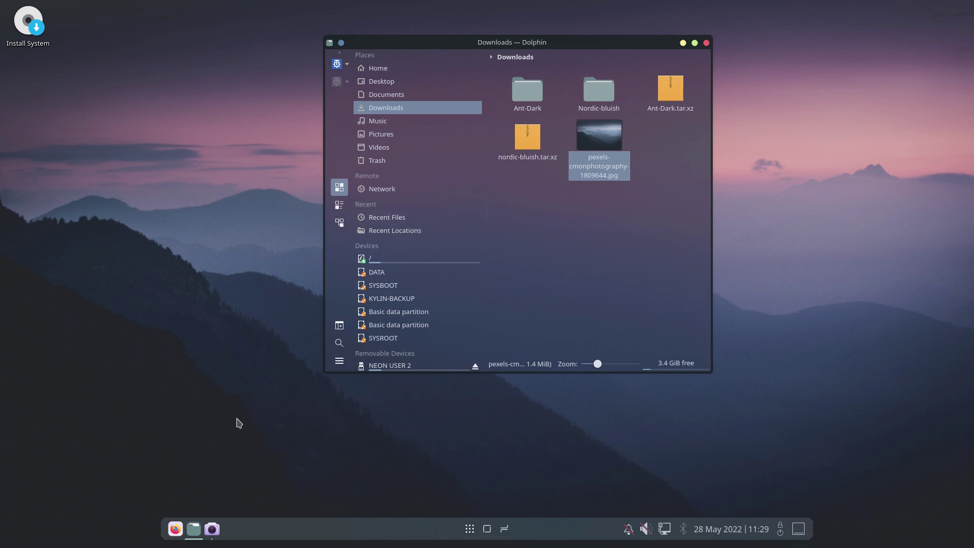
{"action": "left_click_drag", "start_coordinate": [536, 44], "coordinate": [431, 108]}
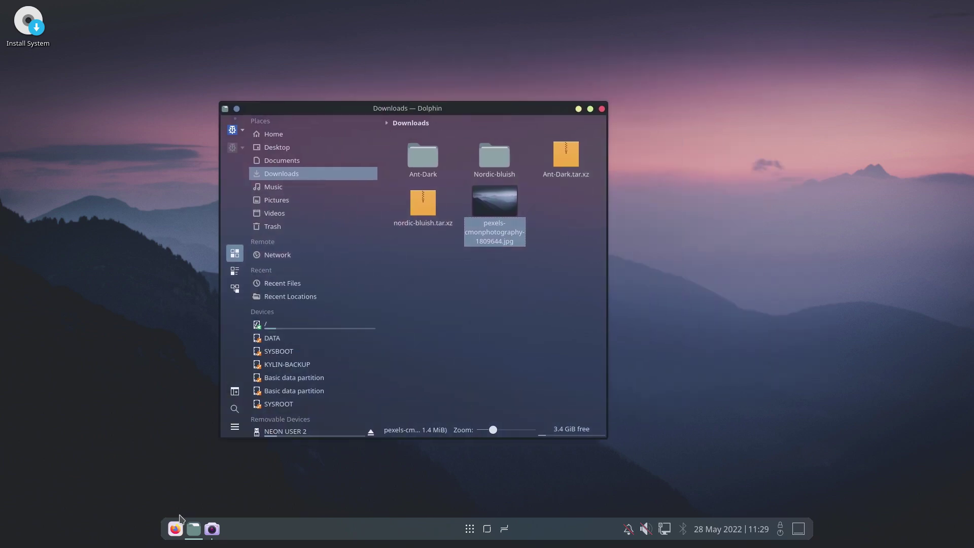
Step: Launch Konsole from the launcher search 'kon' and move its window aside
{"action": "left_click", "coordinate": [470, 529]}
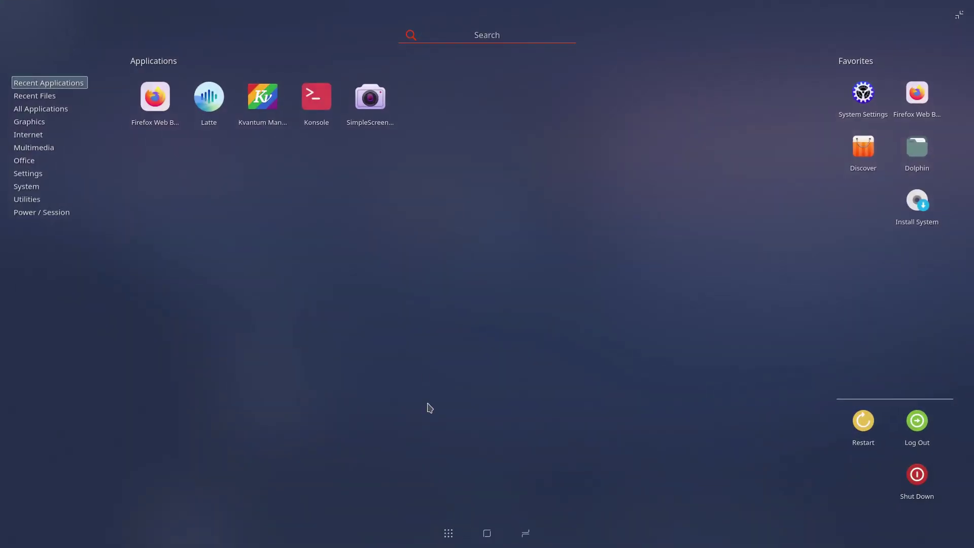
{"action": "type", "text": "ko"}
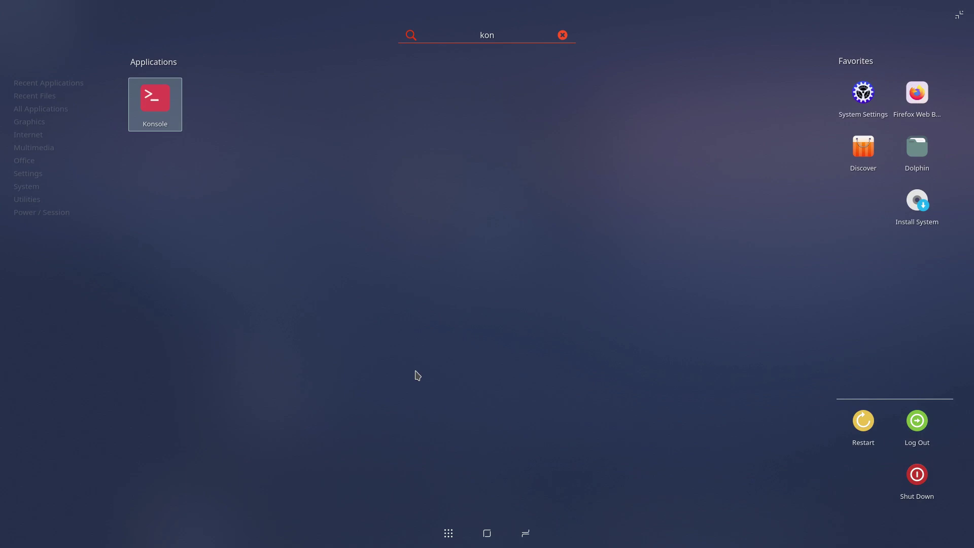
{"action": "type", "text": "n"}
{"action": "key", "text": "Return"}
{"action": "left_click_drag", "start_coordinate": [461, 124], "coordinate": [700, 177]}
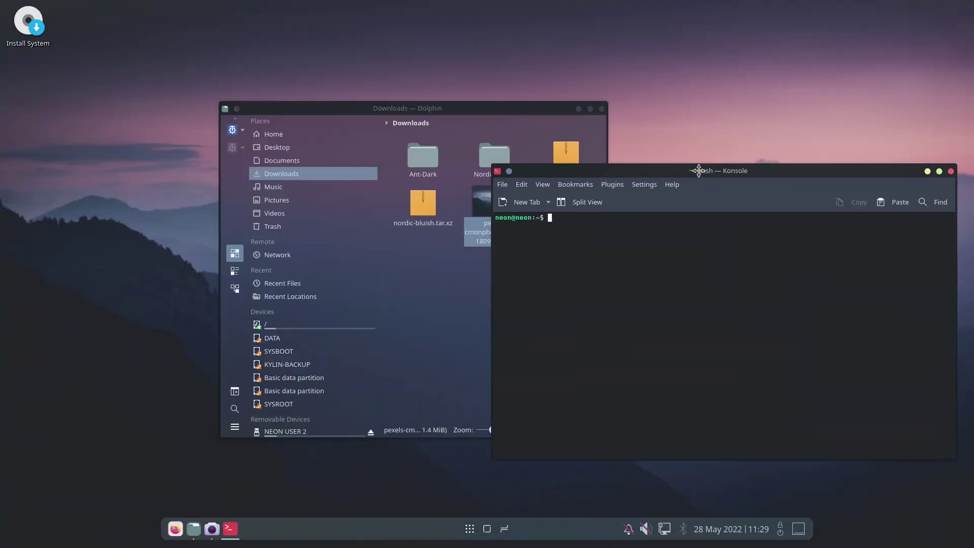
Step: Create a new Konsole profile and show its Appearance settings
{"action": "right_click", "coordinate": [686, 310]}
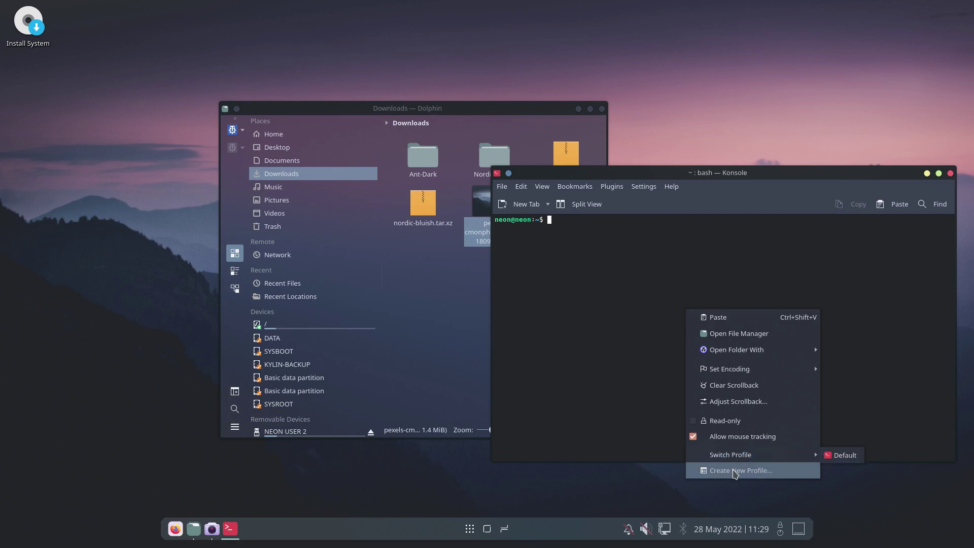
{"action": "left_click", "coordinate": [735, 471]}
{"action": "left_click", "coordinate": [582, 195]}
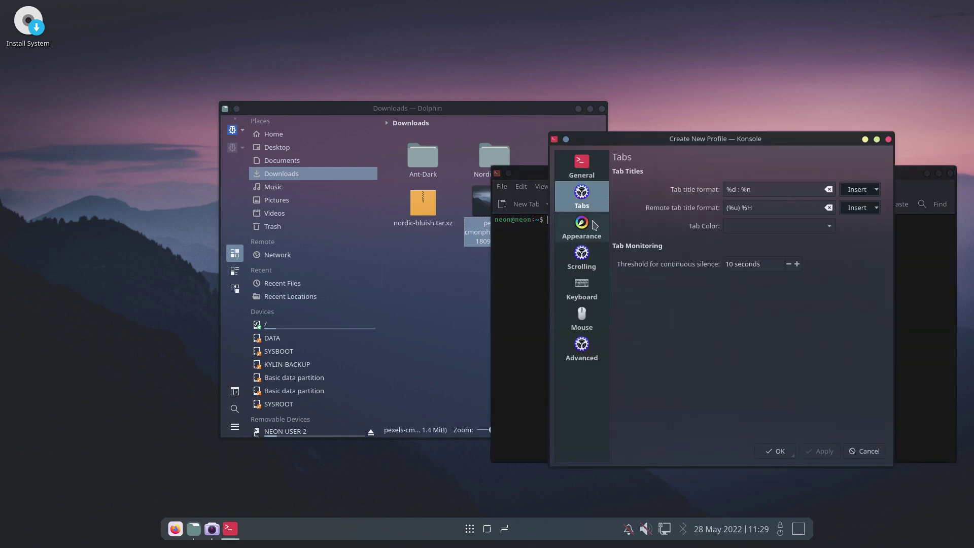
{"action": "left_click", "coordinate": [593, 227]}
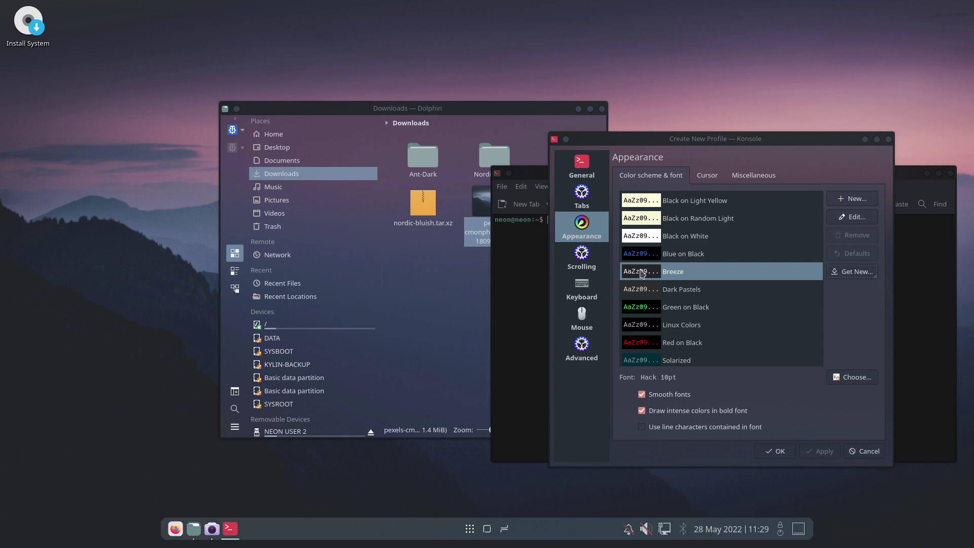
Step: Browse downloadable colour schemes, cancel the profile, and start a fresh new profile
{"action": "left_click", "coordinate": [856, 273]}
{"action": "left_click_drag", "start_coordinate": [469, 137], "coordinate": [290, 151]}
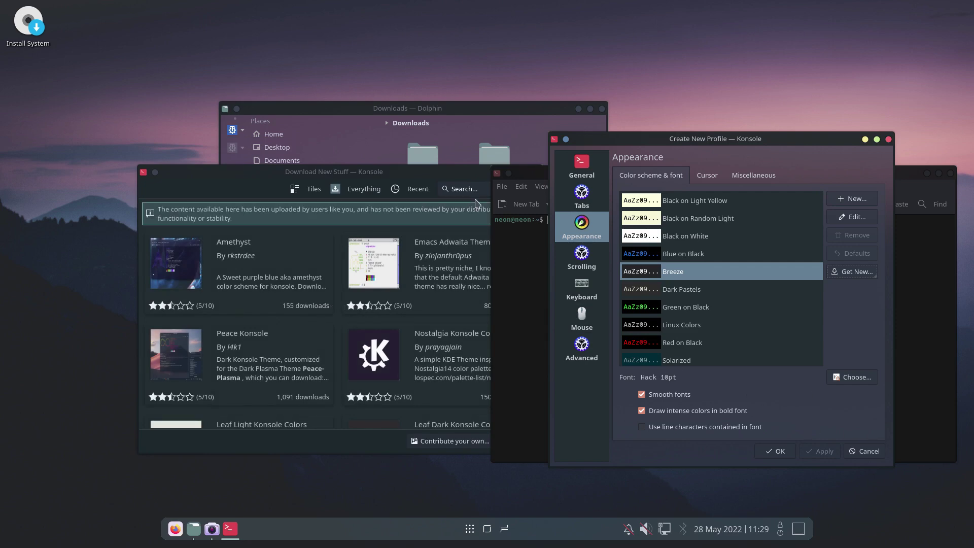
{"action": "left_click_drag", "start_coordinate": [458, 172], "coordinate": [358, 175]}
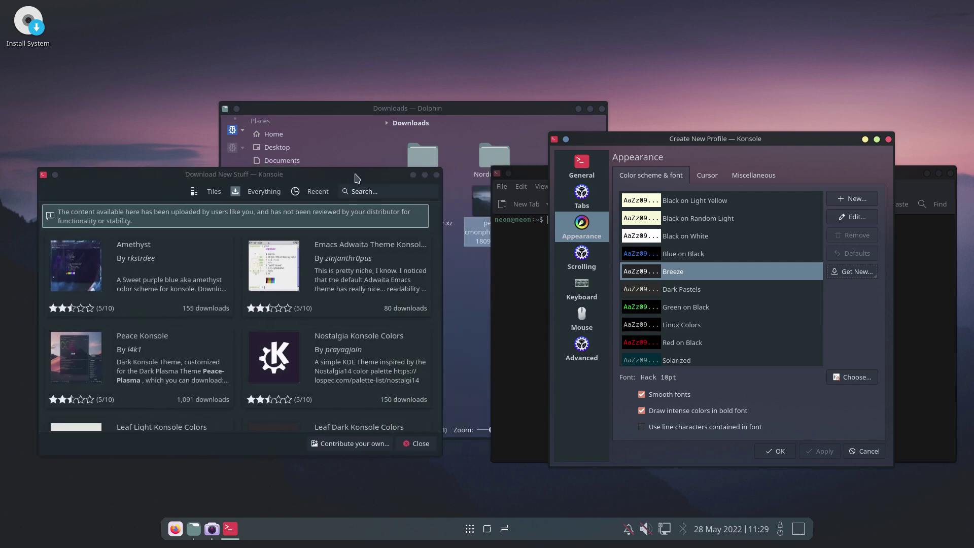
{"action": "left_click", "coordinate": [857, 448]}
{"action": "right_click", "coordinate": [604, 284]}
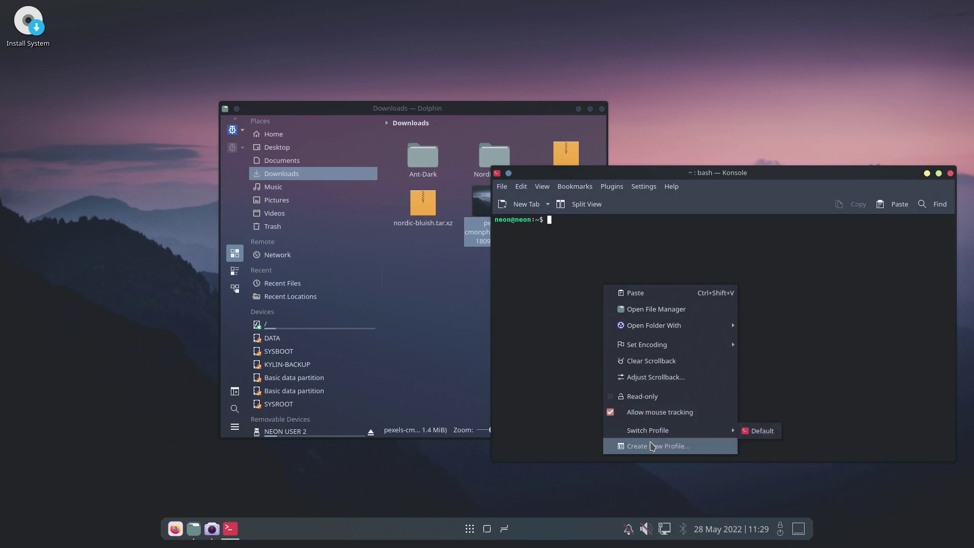
{"action": "left_click", "coordinate": [653, 446]}
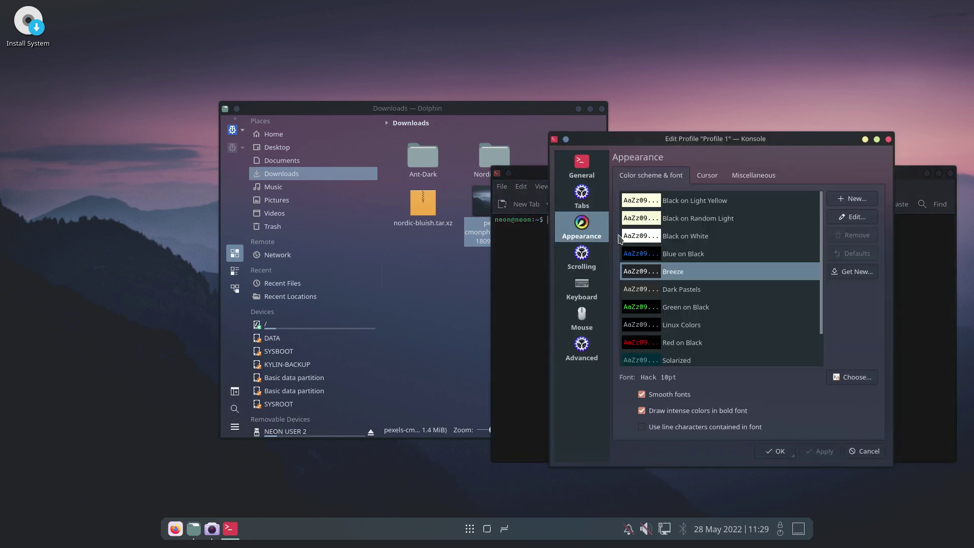
Step: Open Get New... and browse the Download New Stuff colour scheme window
{"action": "left_click", "coordinate": [848, 271]}
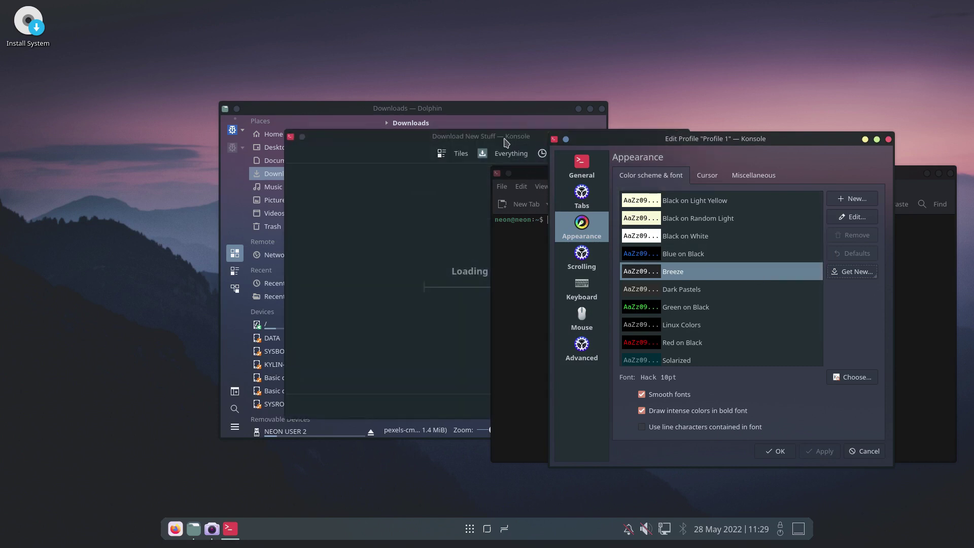
{"action": "left_click_drag", "start_coordinate": [504, 141], "coordinate": [290, 118]}
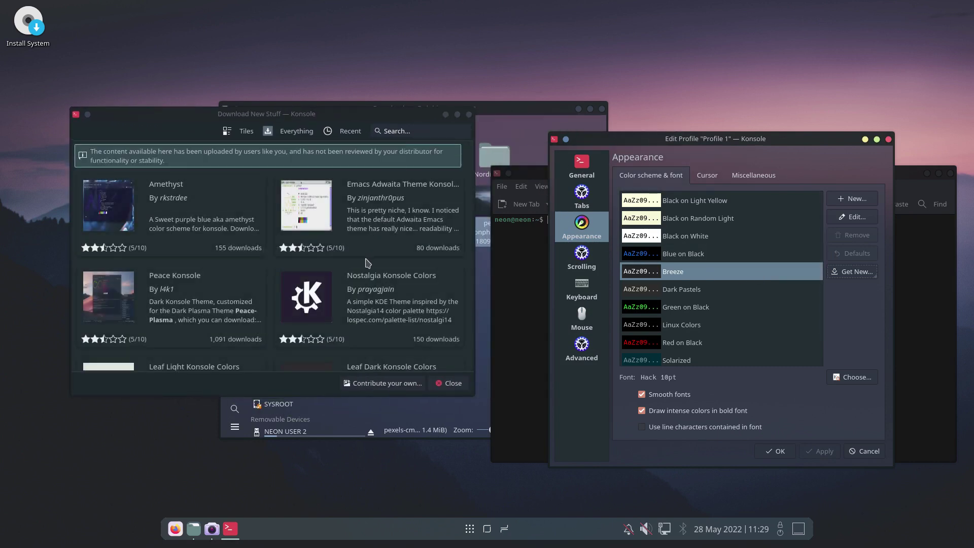
{"action": "key", "text": "alt+Tab"}
{"action": "left_click_drag", "start_coordinate": [405, 121], "coordinate": [654, 163]}
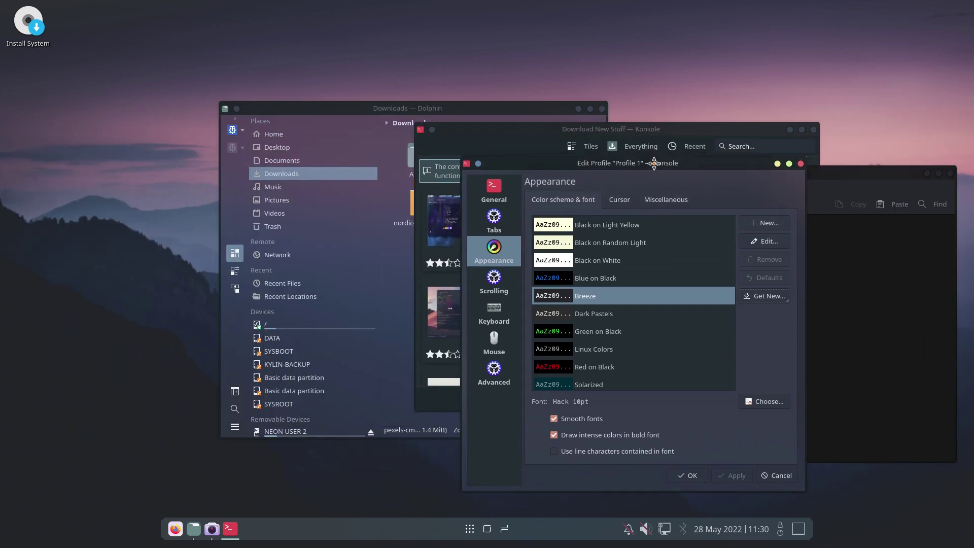
{"action": "left_click", "coordinate": [777, 163]}
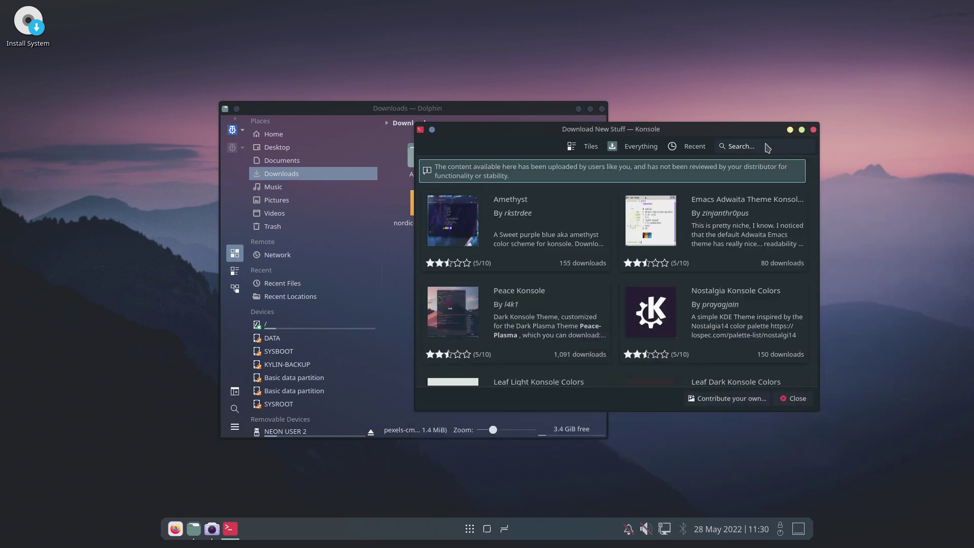
{"action": "left_click", "coordinate": [734, 148]}
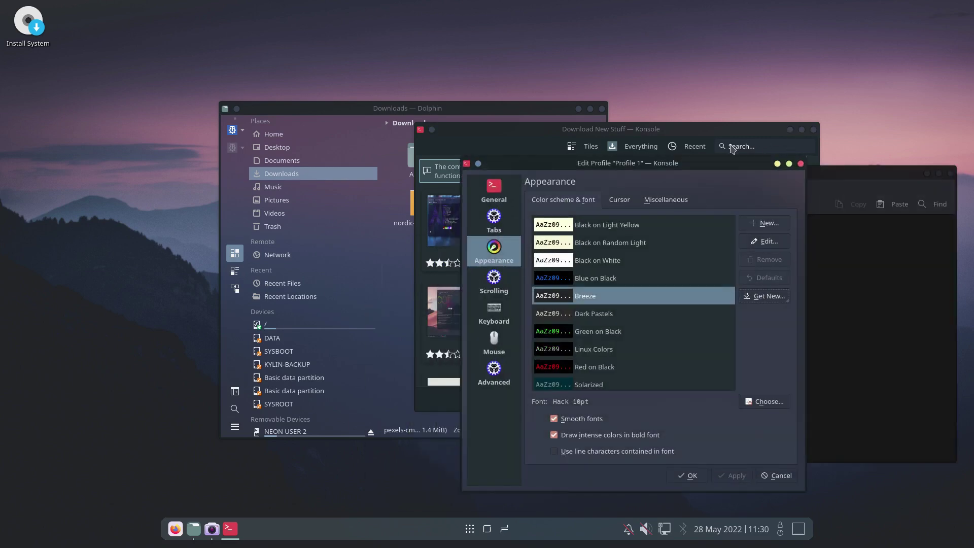
{"action": "left_click_drag", "start_coordinate": [744, 133], "coordinate": [675, 178]}
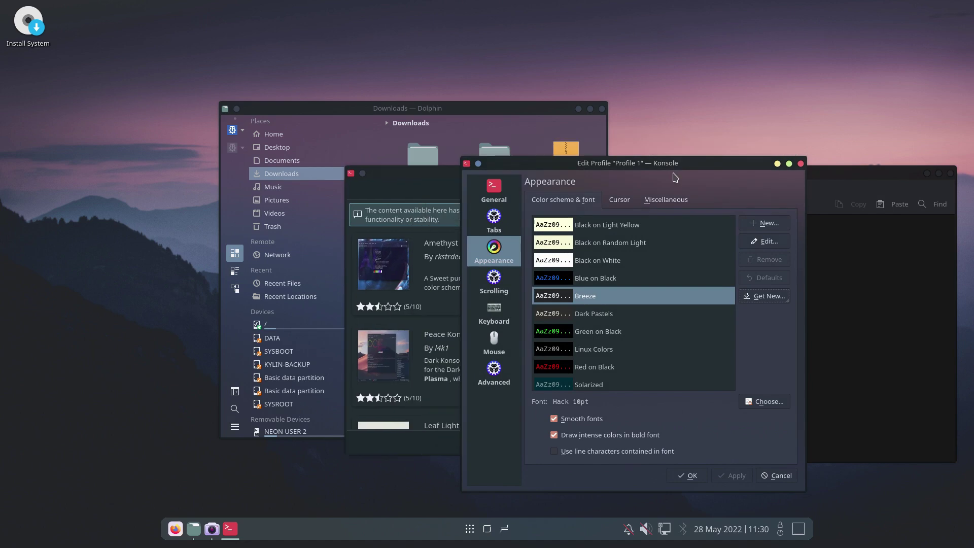
{"action": "left_click", "coordinate": [777, 164]}
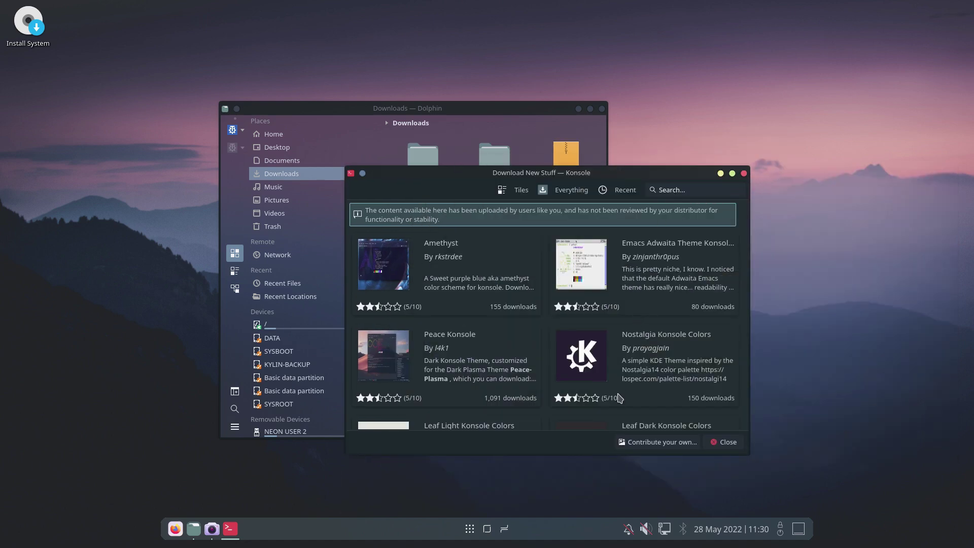
{"action": "left_click_drag", "start_coordinate": [450, 182], "coordinate": [404, 155]}
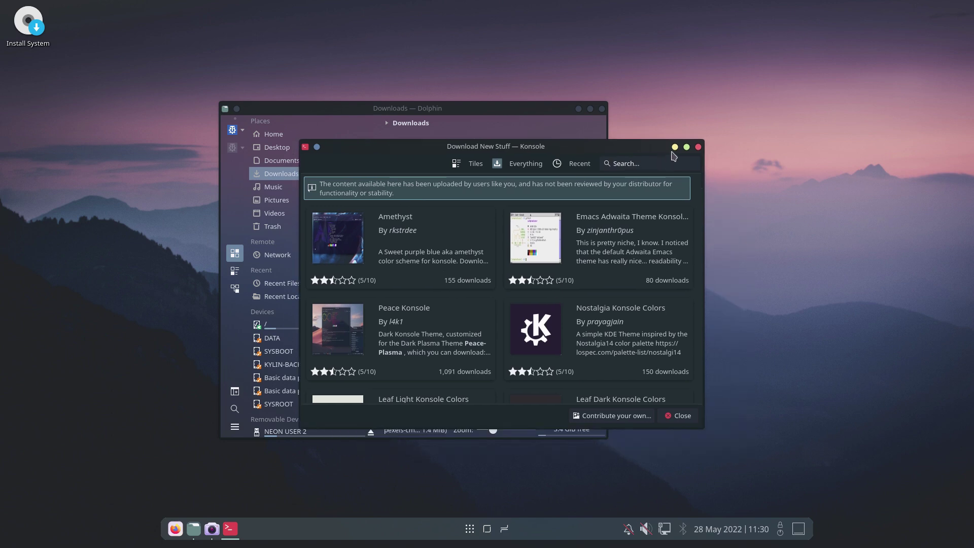
Step: Close the download window and cancel the Edit Profile dialog without saving
{"action": "left_click", "coordinate": [699, 147]}
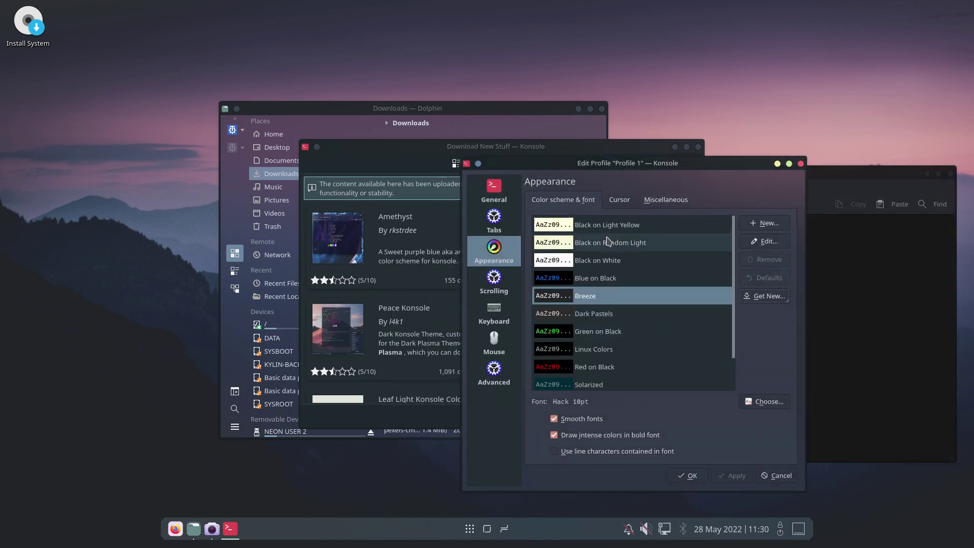
{"action": "left_click", "coordinate": [766, 475]}
{"action": "right_click", "coordinate": [660, 288]}
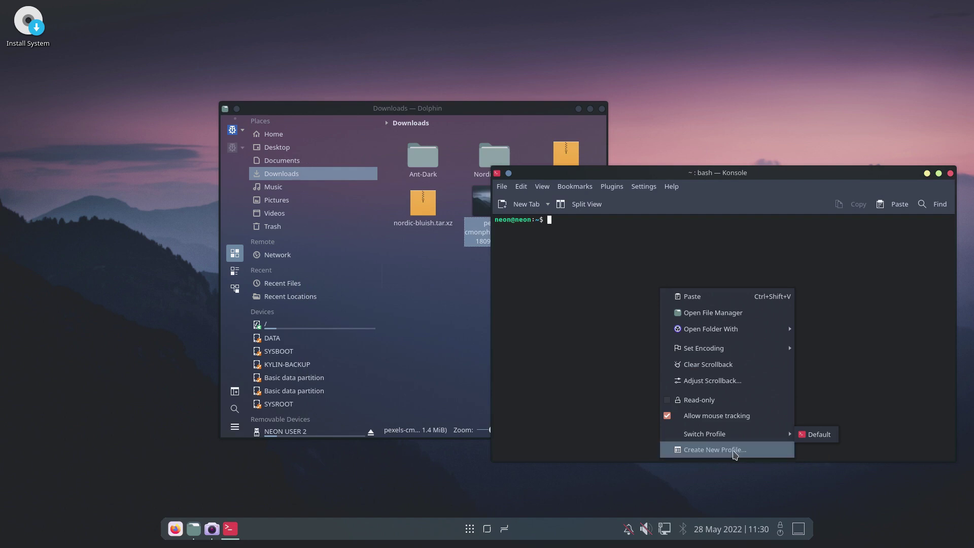
Step: Create Profile 1 and give its Breeze scheme a blurred background at 35% transparency
{"action": "left_click", "coordinate": [721, 450]}
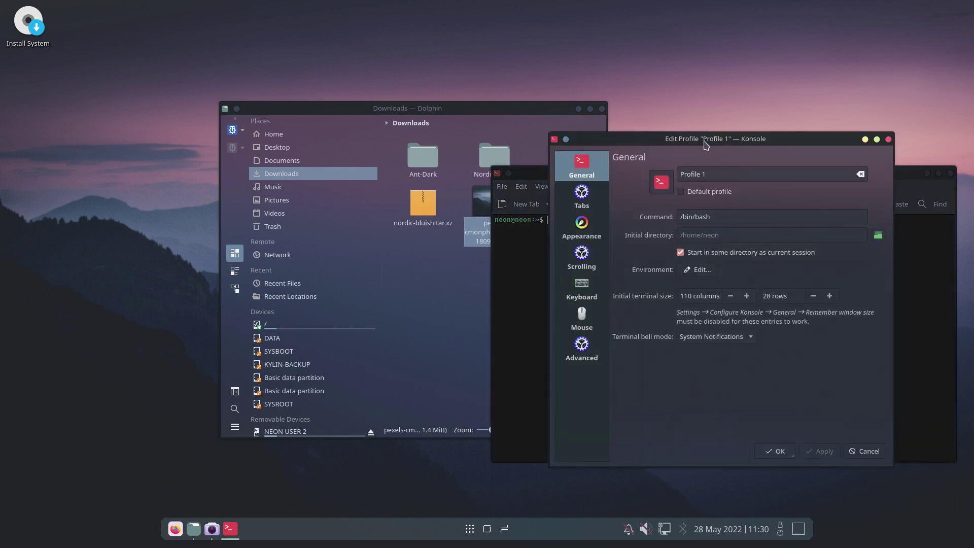
{"action": "left_click_drag", "start_coordinate": [706, 141], "coordinate": [523, 79]}
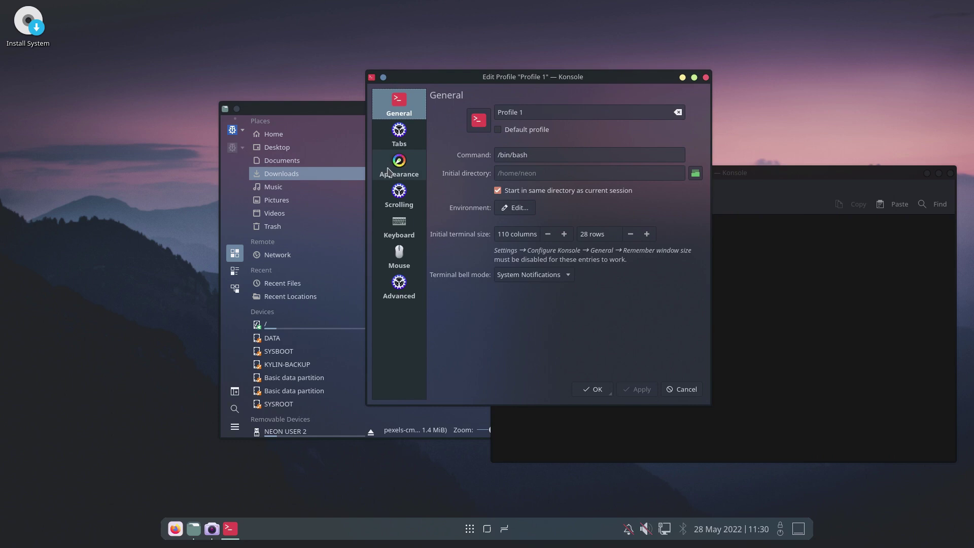
{"action": "left_click", "coordinate": [388, 171]}
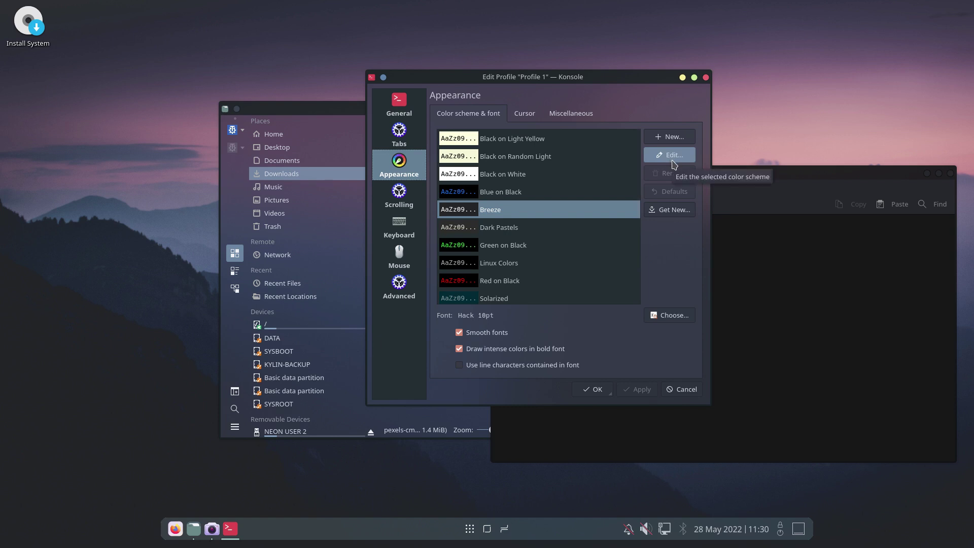
{"action": "left_click", "coordinate": [672, 161]}
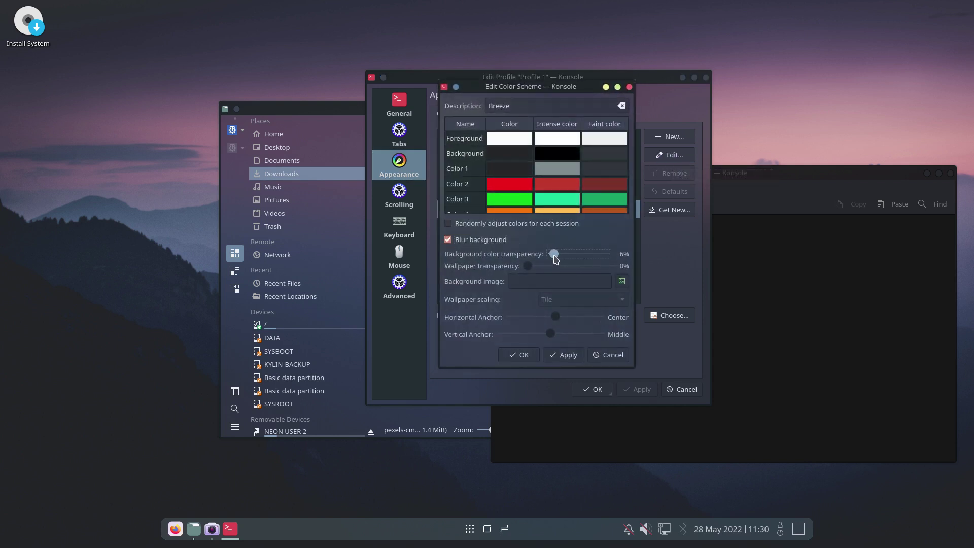
{"action": "left_click_drag", "start_coordinate": [559, 260], "coordinate": [572, 260]}
{"action": "left_click", "coordinate": [593, 390]}
{"action": "left_click_drag", "start_coordinate": [660, 173], "coordinate": [689, 205]}
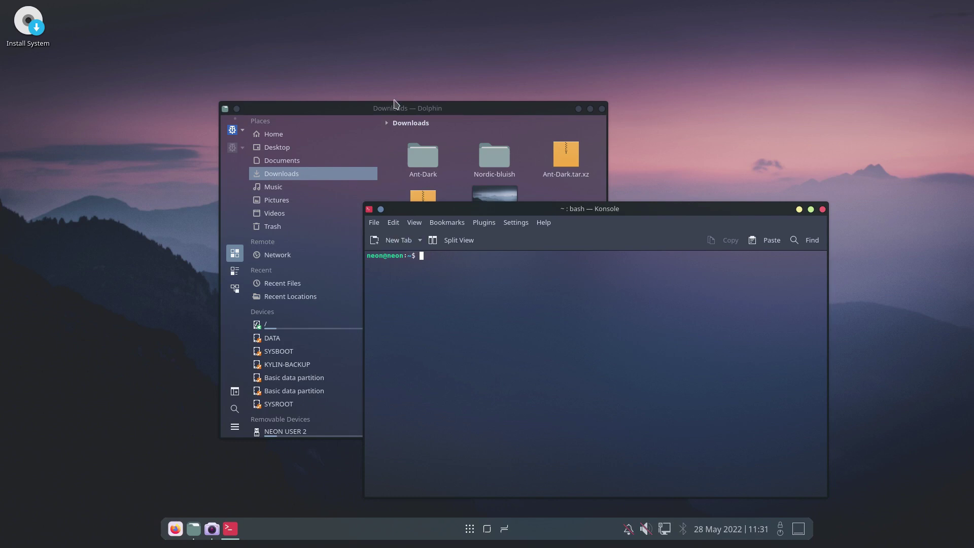
Step: Close the Dolphin window and the Konsole terminal window
{"action": "left_click_drag", "start_coordinate": [397, 101], "coordinate": [285, 75]}
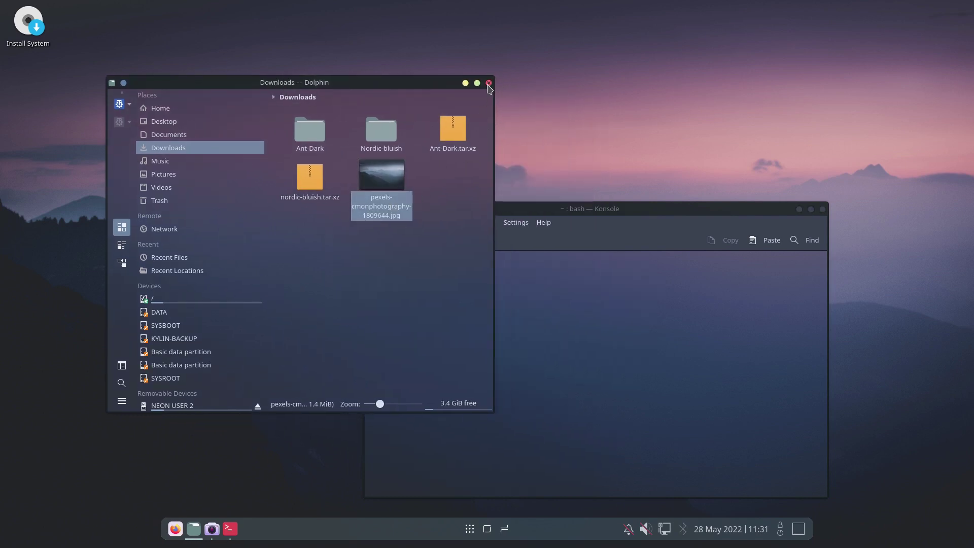
{"action": "left_click", "coordinate": [489, 83]}
{"action": "left_click", "coordinate": [823, 209]}
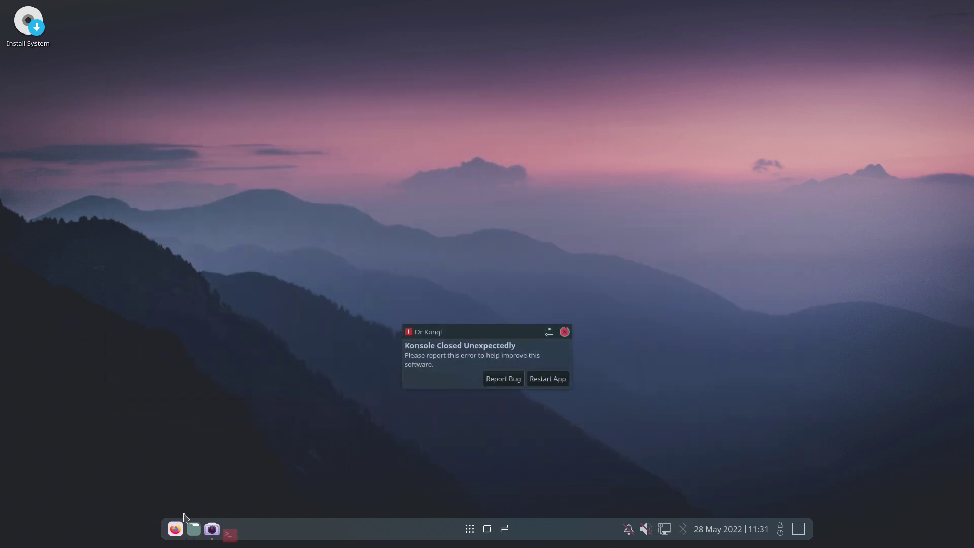
Step: Launch Firefox, then open and dismiss the desktop context menu
{"action": "left_click", "coordinate": [175, 529]}
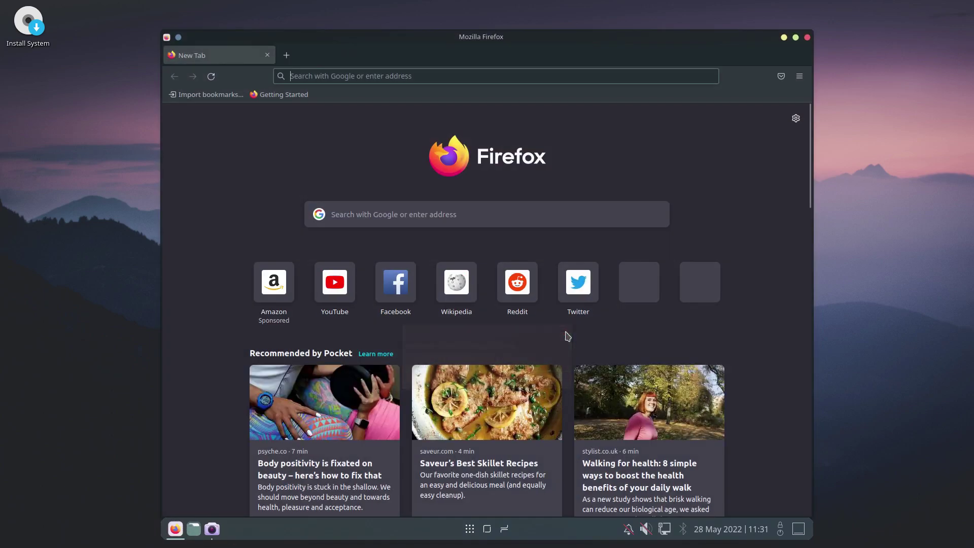
{"action": "left_click", "coordinate": [415, 76]}
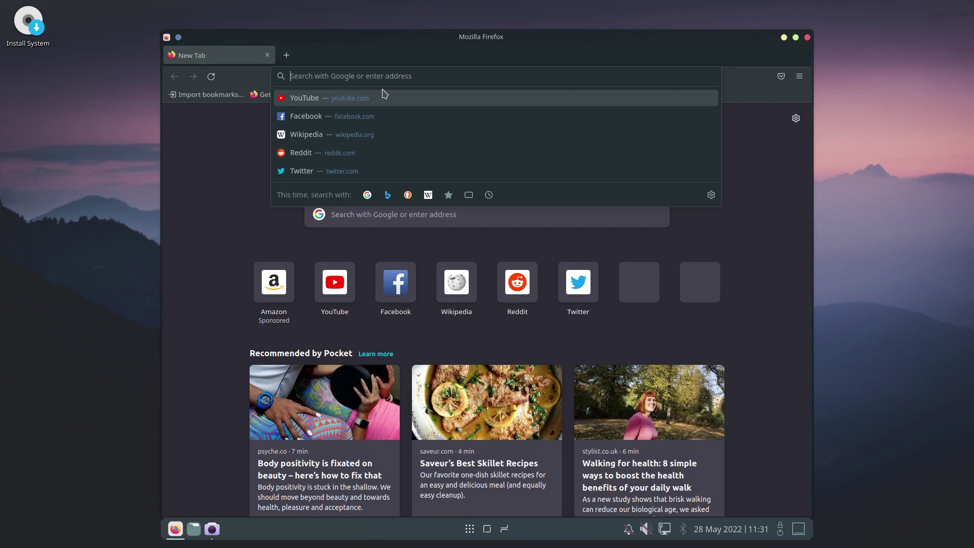
{"action": "right_click", "coordinate": [78, 190]}
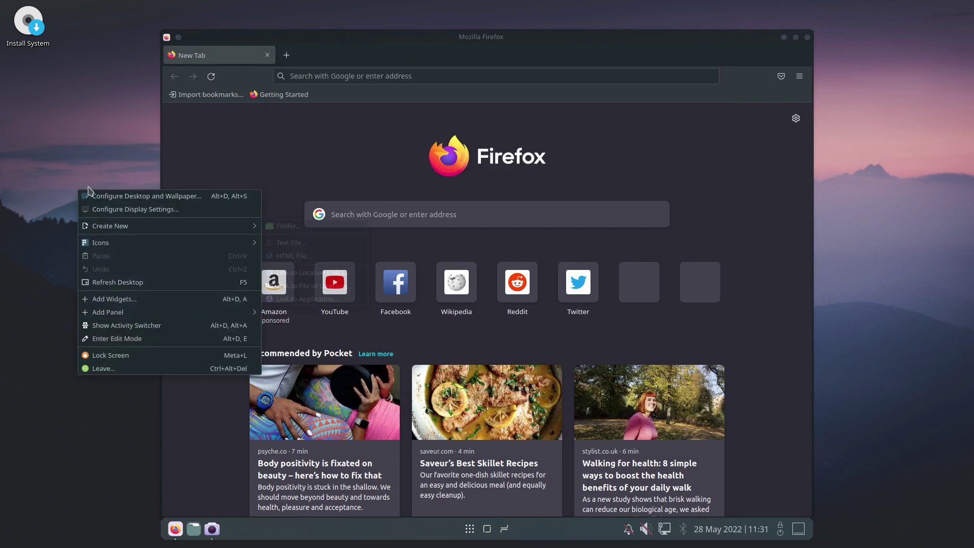
{"action": "left_click", "coordinate": [100, 172]}
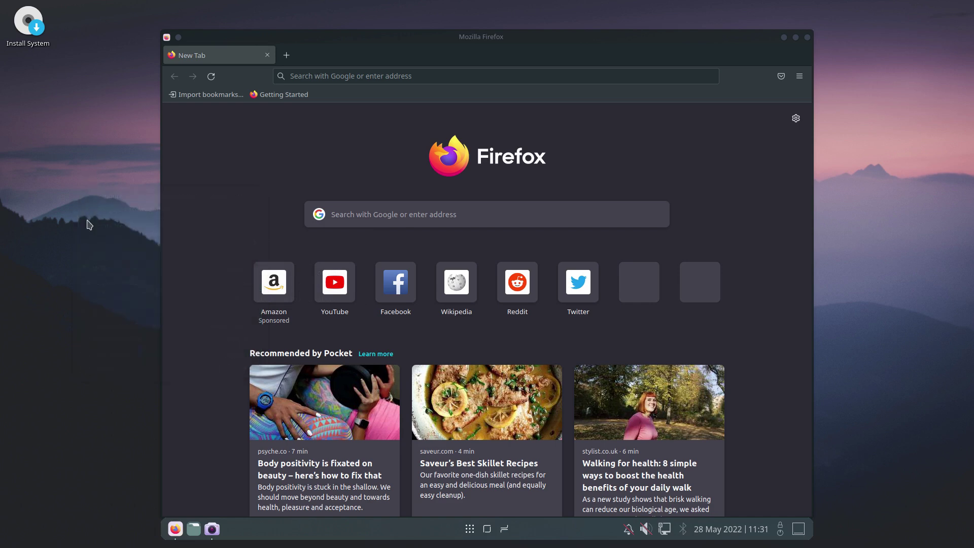
{"action": "left_click", "coordinate": [212, 529]}
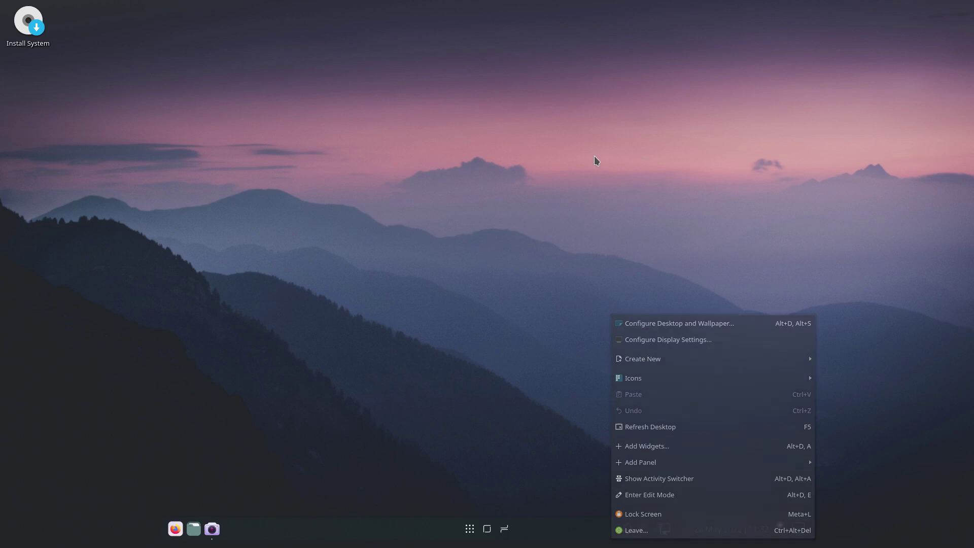
Step: Open and dismiss the desktop context menu a few times
{"action": "left_click", "coordinate": [594, 152]}
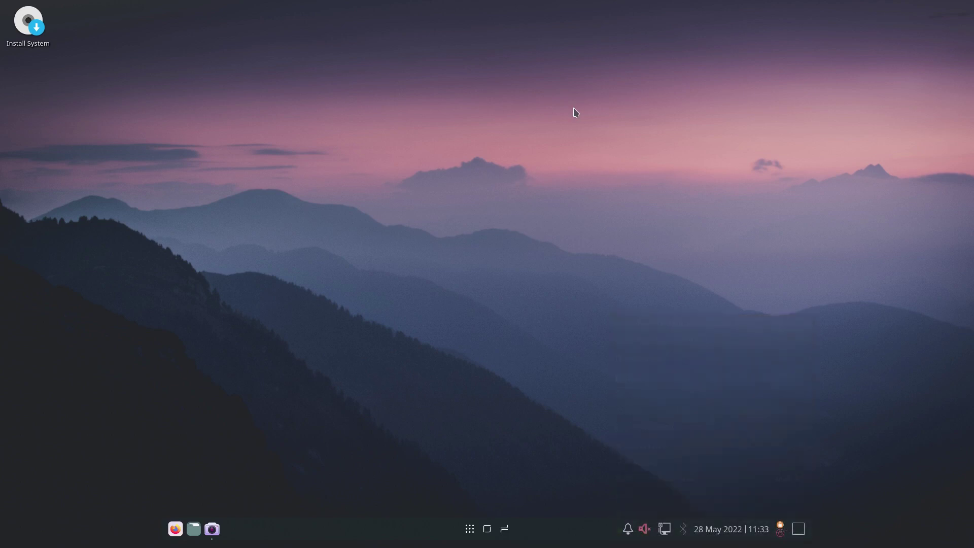
{"action": "right_click", "coordinate": [573, 108]}
{"action": "left_click", "coordinate": [401, 145]}
{"action": "right_click", "coordinate": [397, 146]}
{"action": "left_click", "coordinate": [372, 361]}
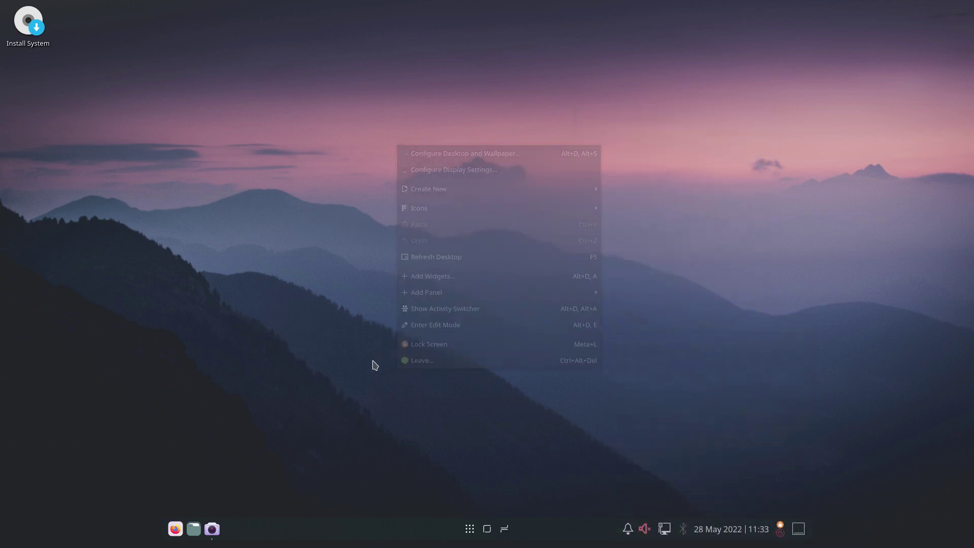
Step: Search the application launcher for 'fire'
{"action": "left_click", "coordinate": [468, 530]}
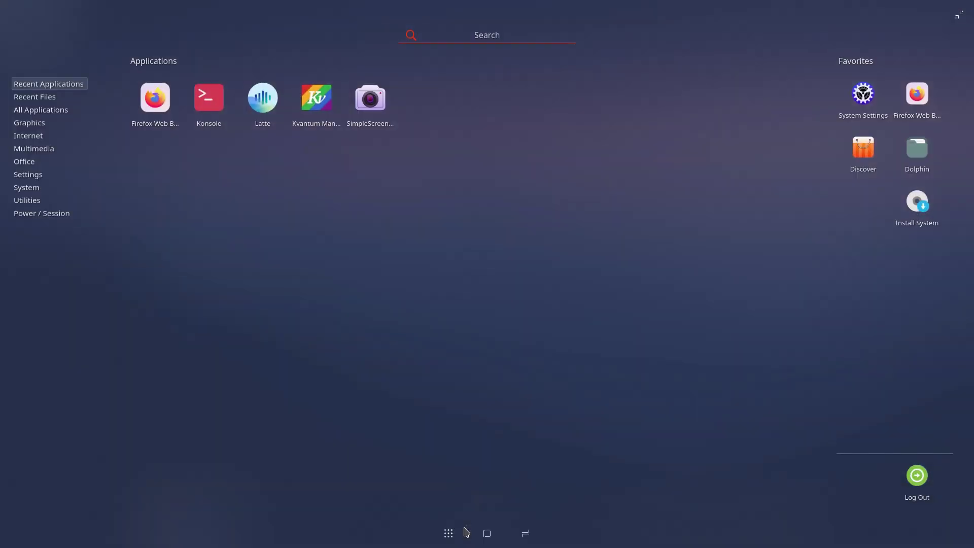
{"action": "scroll", "coordinate": [174, 249], "scroll_direction": "down", "scroll_amount": 3}
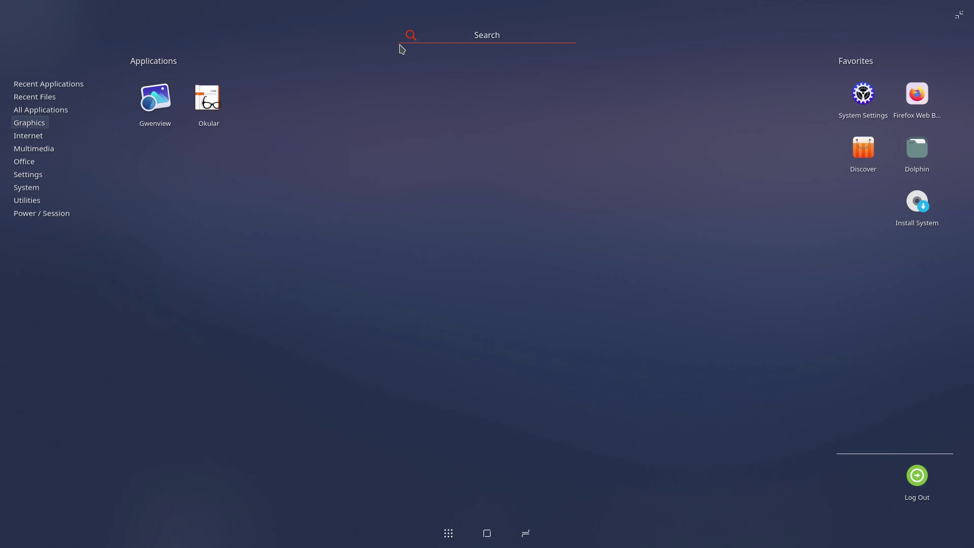
{"action": "type", "text": "fire"}
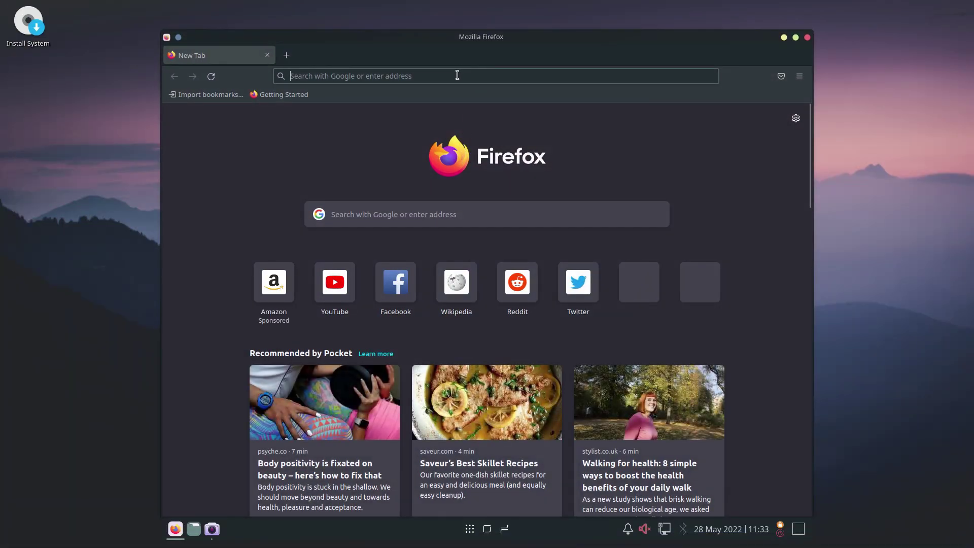
Step: Open Firefox, search Google for 'lightly kde', and open the Luwx/Lightly GitHub result
{"action": "left_click", "coordinate": [457, 75]}
{"action": "type", "text": "lightl"}
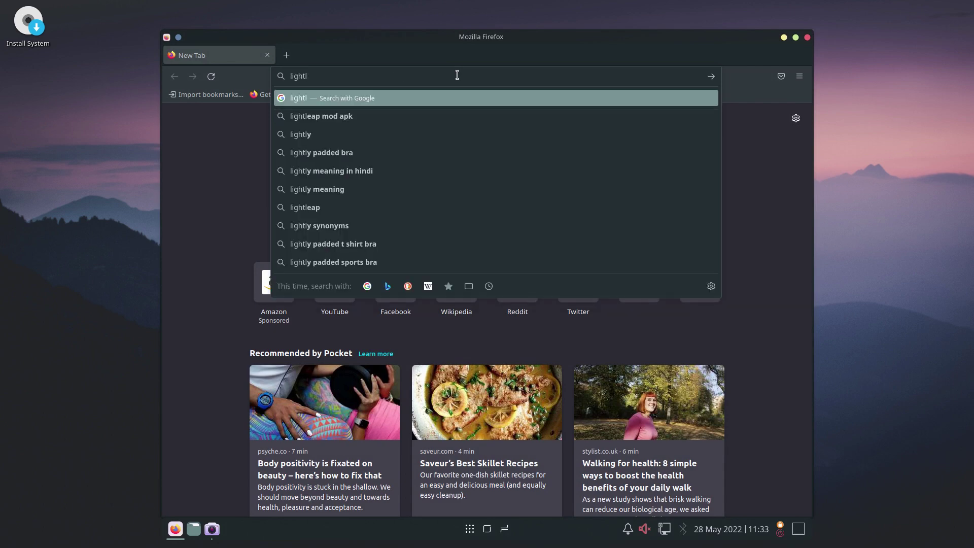
{"action": "key", "text": "BackSpace"}
{"action": "type", "text": "ly"}
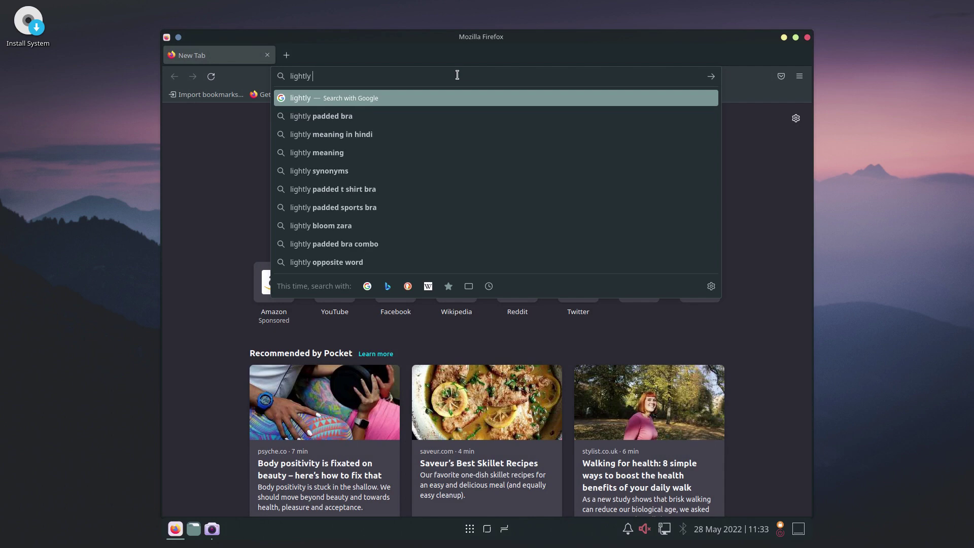
{"action": "type", "text": " kde"}
{"action": "key", "text": "Return"}
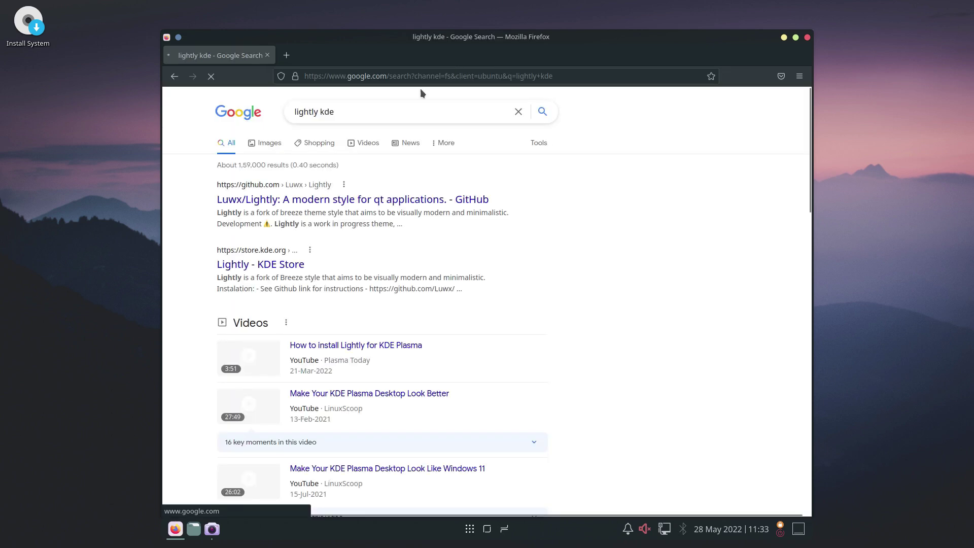
{"action": "left_click", "coordinate": [269, 199]}
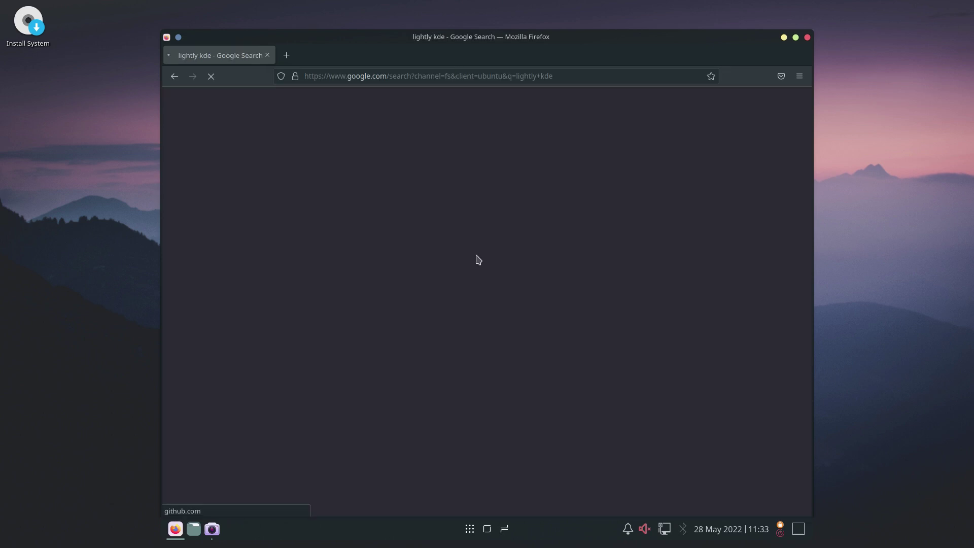
Step: Copy the Ubuntu apt dependency install line from the README's Manual installation section
{"action": "scroll", "coordinate": [463, 317], "scroll_direction": "down", "scroll_amount": 10}
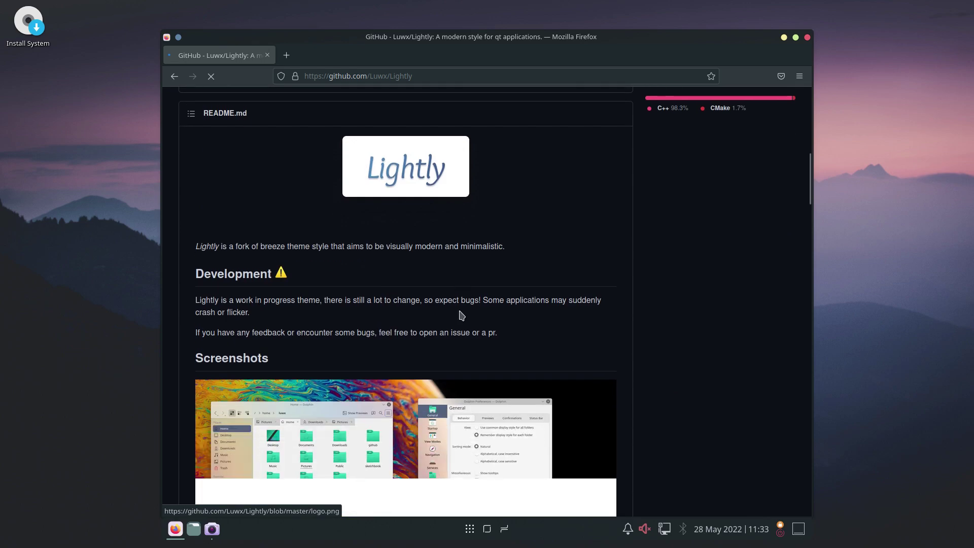
{"action": "scroll", "coordinate": [462, 315], "scroll_direction": "down", "scroll_amount": 20}
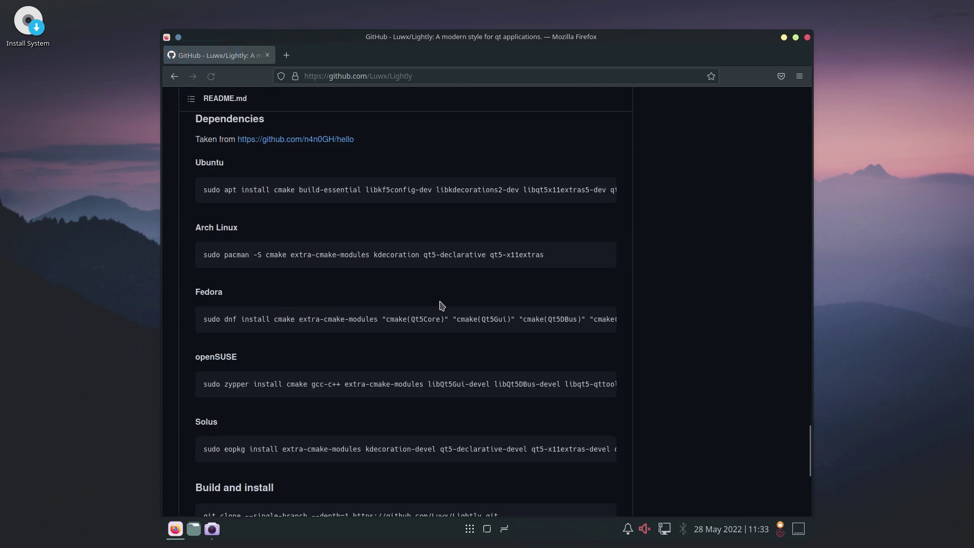
{"action": "scroll", "coordinate": [191, 348], "scroll_direction": "down", "scroll_amount": 5}
{"action": "scroll", "coordinate": [191, 325], "scroll_direction": "up", "scroll_amount": 5}
{"action": "scroll", "coordinate": [355, 319], "scroll_direction": "up", "scroll_amount": 3}
{"action": "left_click_drag", "start_coordinate": [203, 260], "coordinate": [592, 286]}
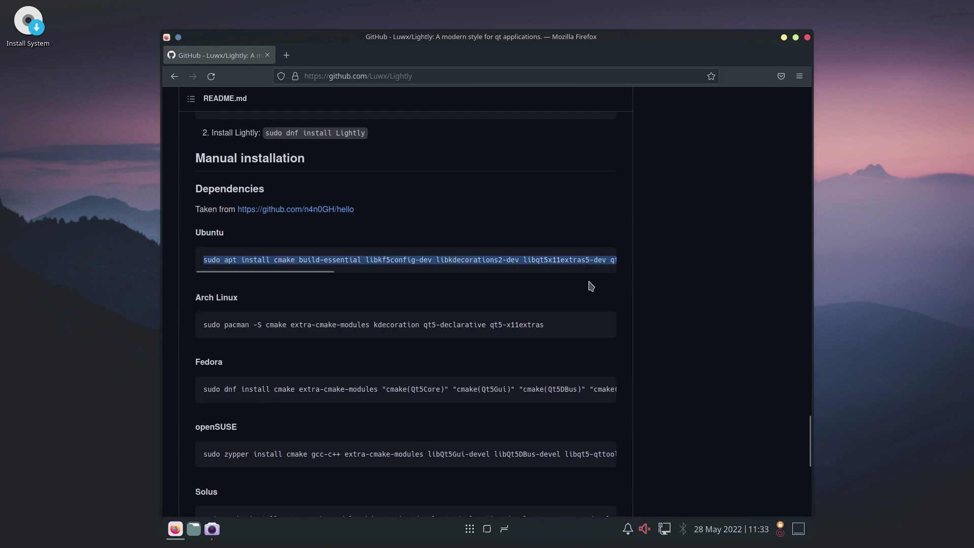
{"action": "right_click", "coordinate": [558, 266]}
{"action": "left_click", "coordinate": [564, 276]}
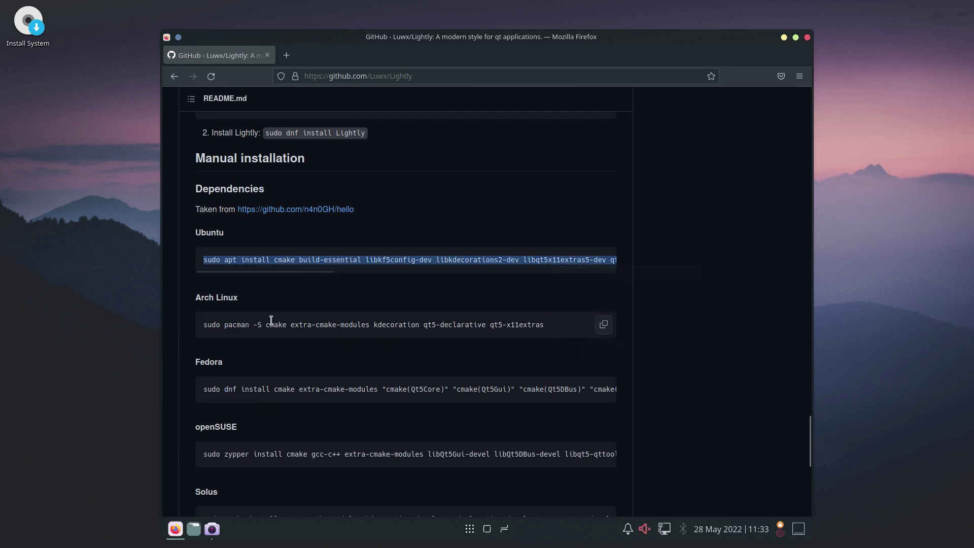
Step: Minimize Firefox to reveal the desktop
{"action": "scroll", "coordinate": [206, 325], "scroll_direction": "down", "scroll_amount": 4}
{"action": "scroll", "coordinate": [202, 174], "scroll_direction": "up", "scroll_amount": 3}
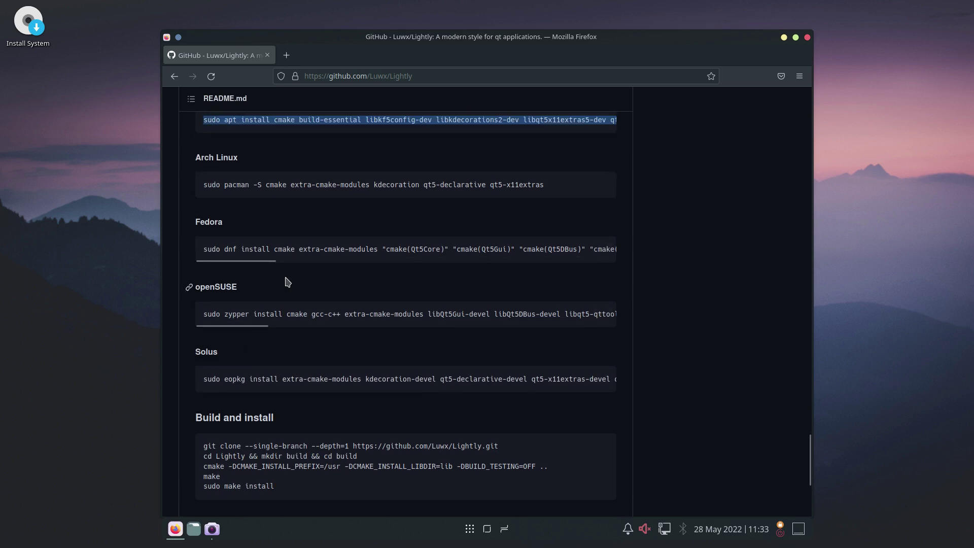
{"action": "left_click", "coordinate": [784, 37]}
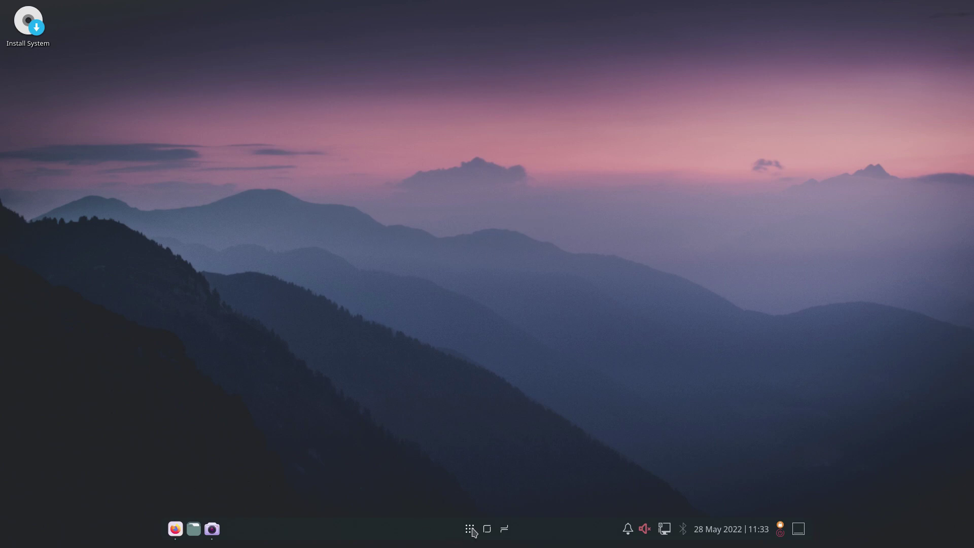
Step: Launch Konsole, paste and run the Ubuntu apt install, answering y to continue
{"action": "left_click", "coordinate": [470, 529]}
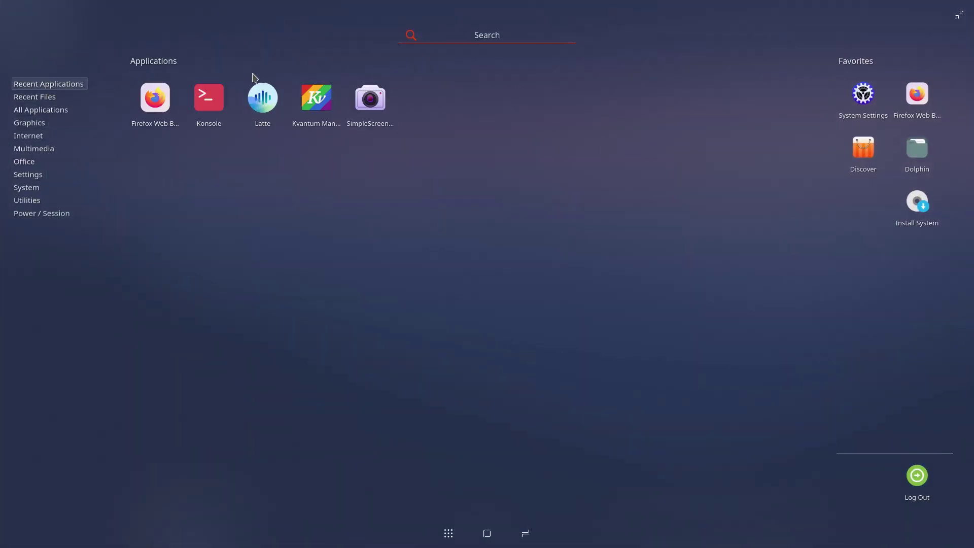
{"action": "left_click", "coordinate": [205, 99]}
{"action": "key", "text": "ctrl+shift+v"}
{"action": "key", "text": "Return"}
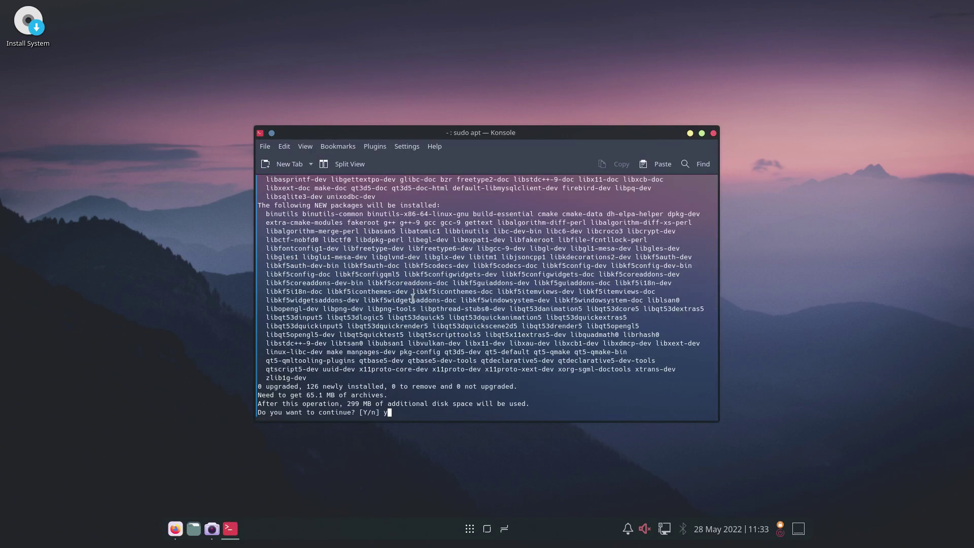
{"action": "type", "text": "y"}
{"action": "key", "text": "Return"}
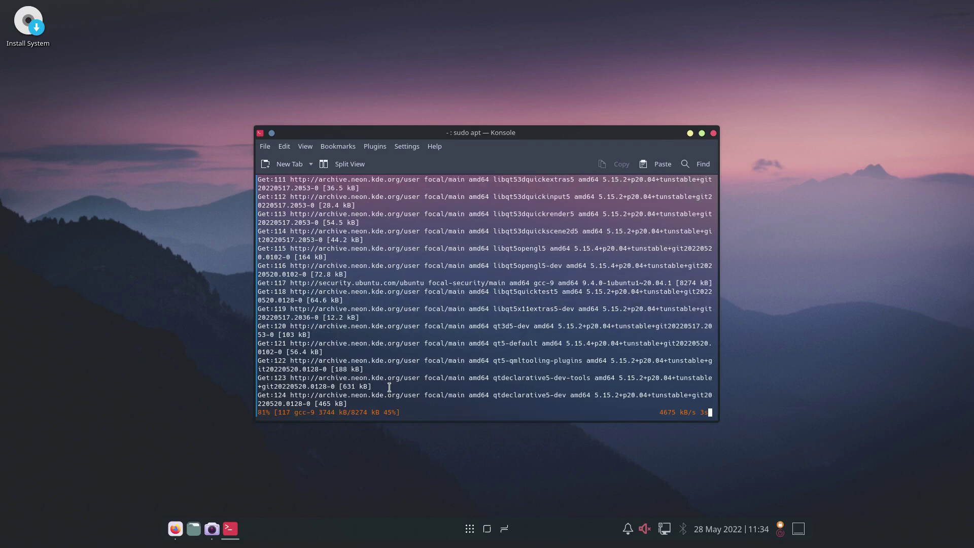
Step: Restore Firefox and scroll the Lightly README to the Build and install section
{"action": "left_click", "coordinate": [177, 531]}
{"action": "scroll", "coordinate": [272, 217], "scroll_direction": "up", "scroll_amount": 20}
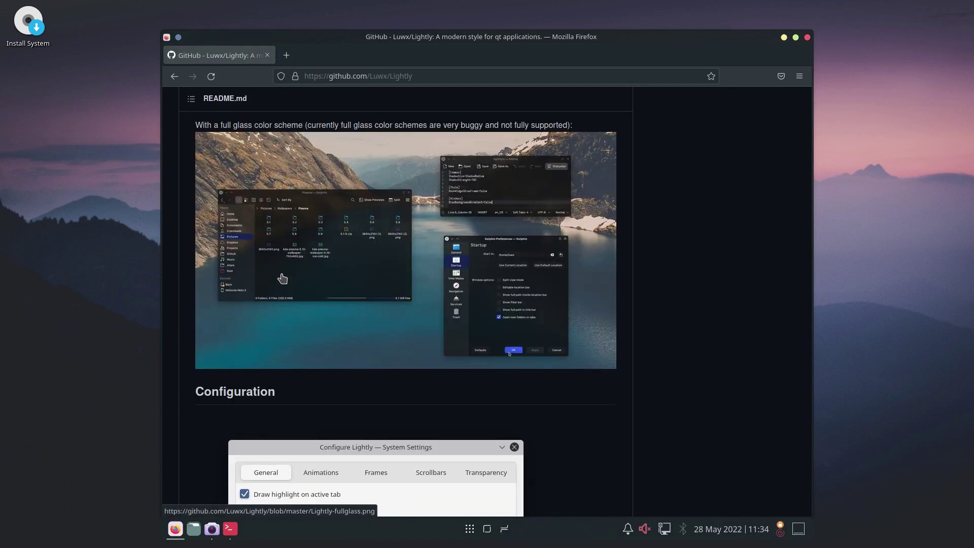
{"action": "scroll", "coordinate": [282, 278], "scroll_direction": "down", "scroll_amount": 15}
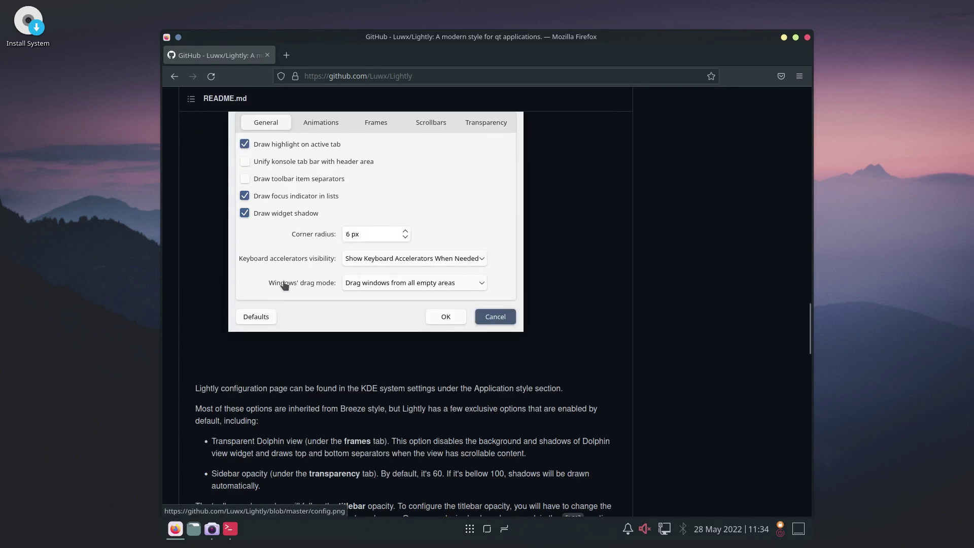
{"action": "scroll", "coordinate": [283, 284], "scroll_direction": "down", "scroll_amount": 10}
{"action": "scroll", "coordinate": [283, 282], "scroll_direction": "down", "scroll_amount": 3}
{"action": "scroll", "coordinate": [283, 284], "scroll_direction": "up", "scroll_amount": 12}
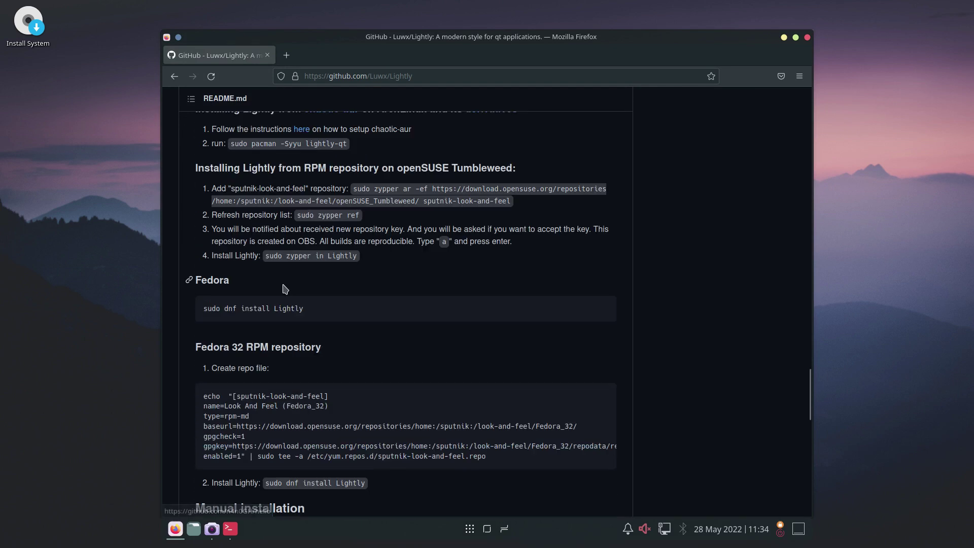
{"action": "scroll", "coordinate": [279, 297], "scroll_direction": "down", "scroll_amount": 7}
{"action": "scroll", "coordinate": [278, 301], "scroll_direction": "down", "scroll_amount": 11}
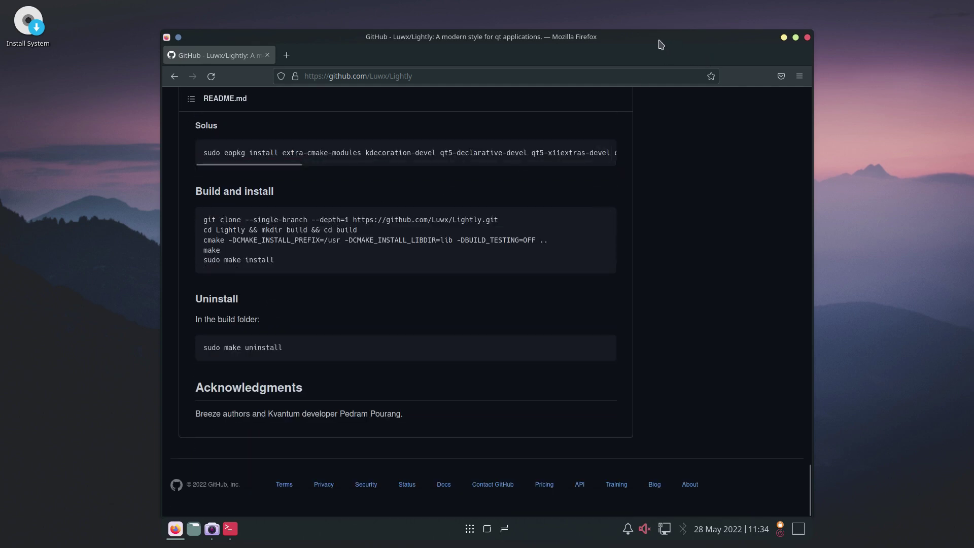
Step: Check the Konsole install progress, then select the Build and install code block for copying
{"action": "left_click_drag", "start_coordinate": [661, 44], "coordinate": [618, 76]}
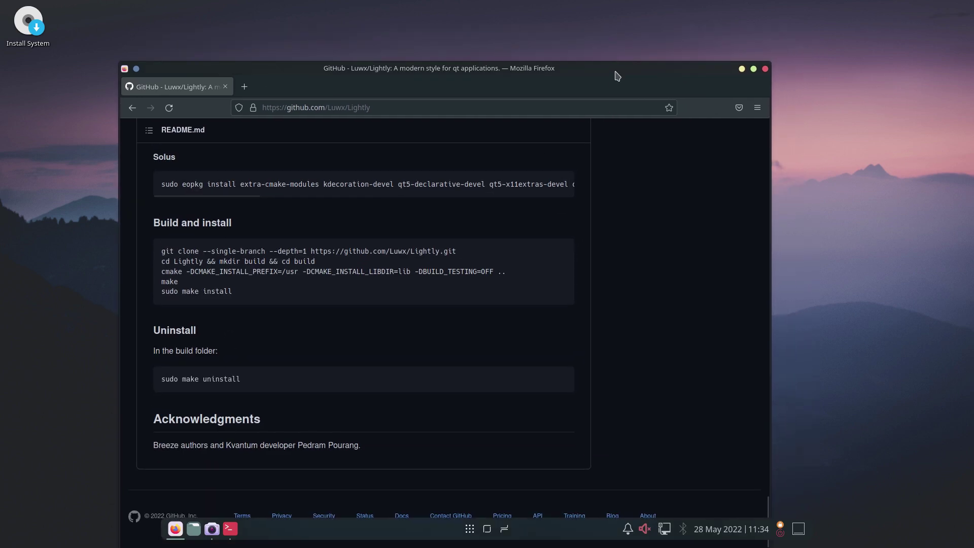
{"action": "left_click", "coordinate": [742, 70]}
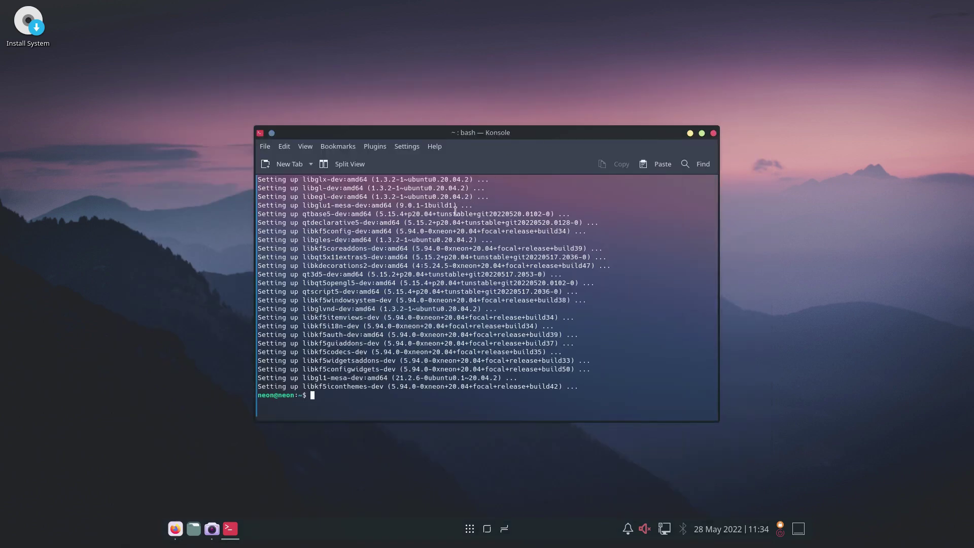
{"action": "key", "text": "alt+Tab"}
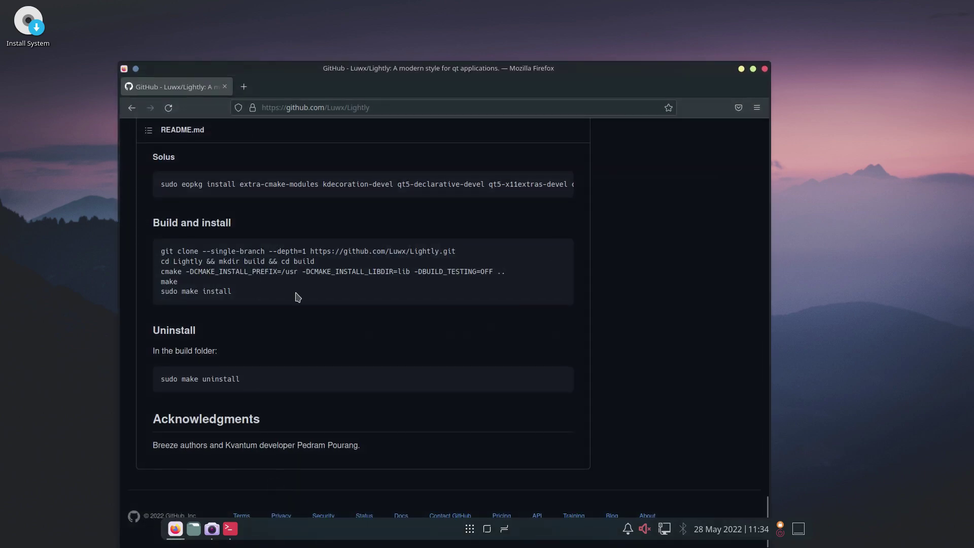
{"action": "left_click_drag", "start_coordinate": [161, 251], "coordinate": [259, 305]}
{"action": "right_click", "coordinate": [208, 264]}
Step: Run the Lightly git clone, cmake and make commands in Konsole, then close Konsole and Firefox
{"action": "left_click", "coordinate": [229, 269]}
{"action": "key", "text": "alt+Tab"}
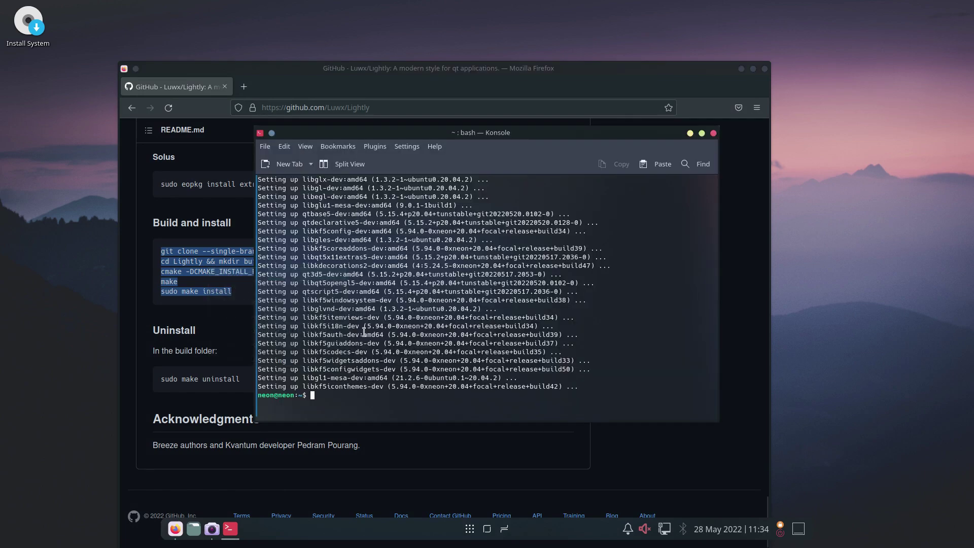
{"action": "key", "text": "ctrl+shift+v"}
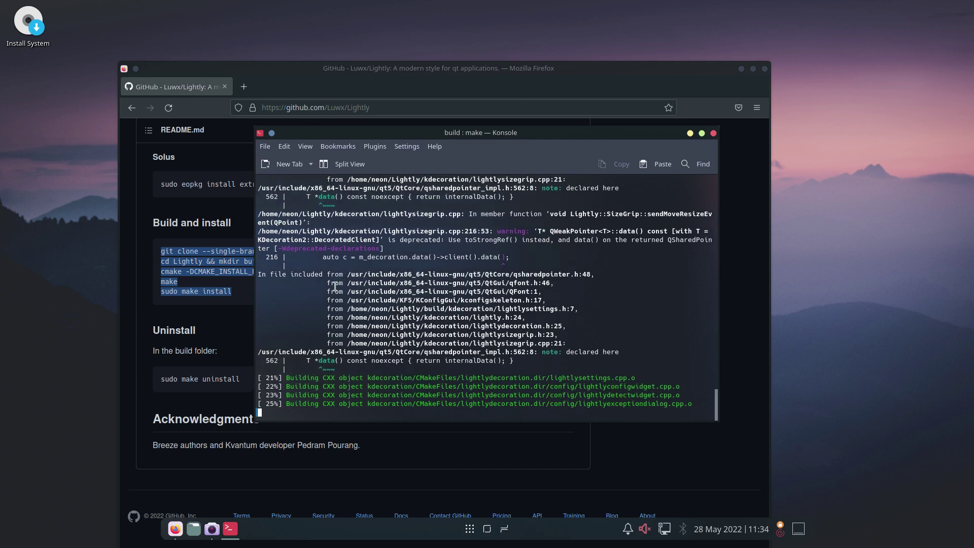
{"action": "left_click", "coordinate": [714, 133]}
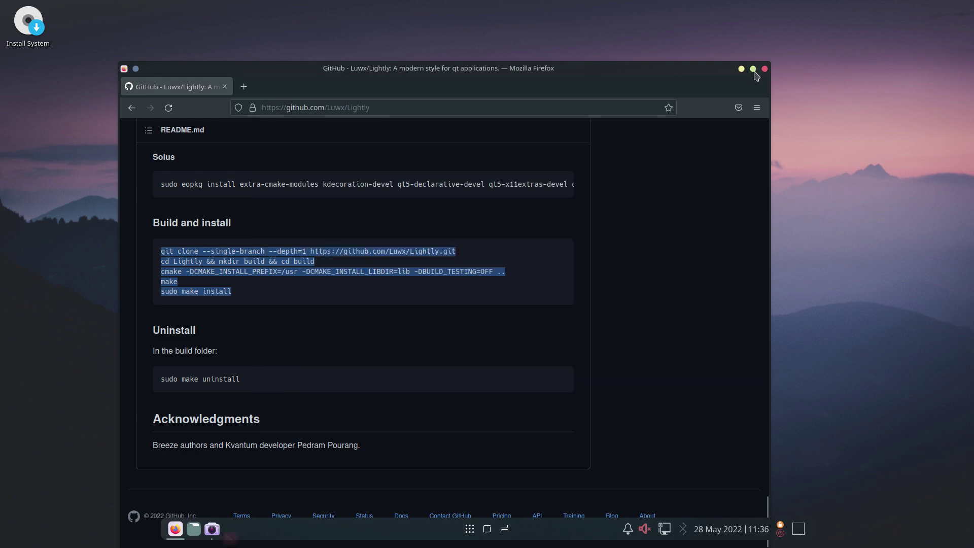
{"action": "left_click", "coordinate": [765, 70]}
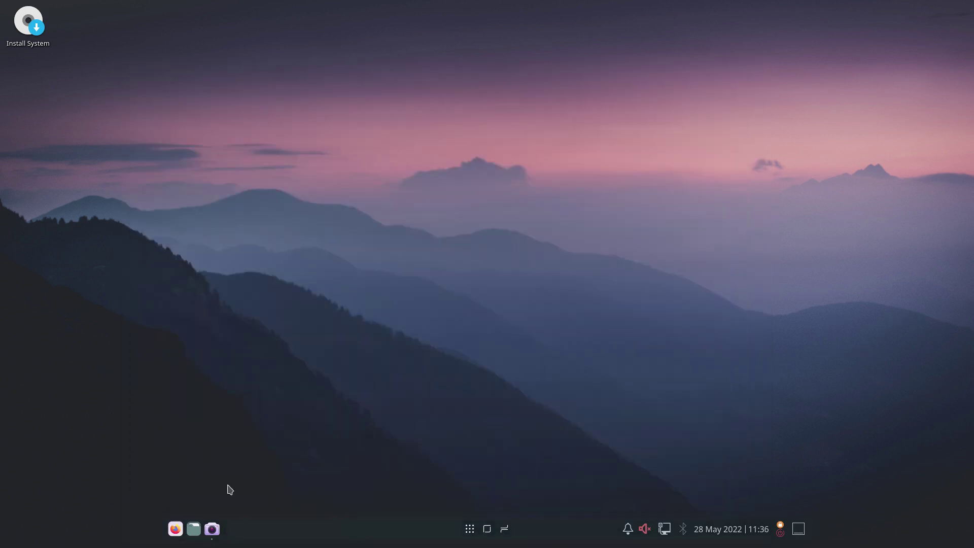
Step: Launch System Settings by searching 'sett' in the application launcher
{"action": "left_click", "coordinate": [469, 529]}
{"action": "type", "text": "sett"}
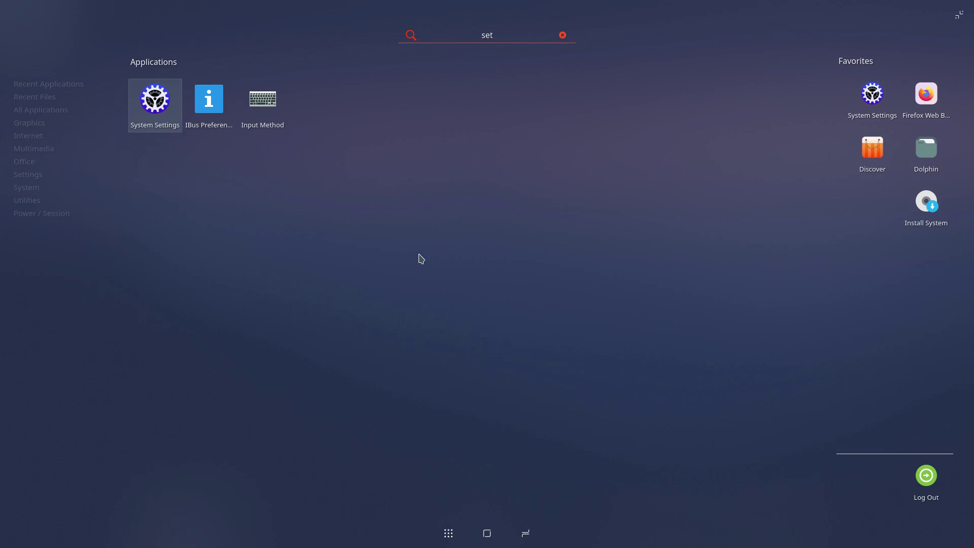
{"action": "left_click", "coordinate": [168, 108]}
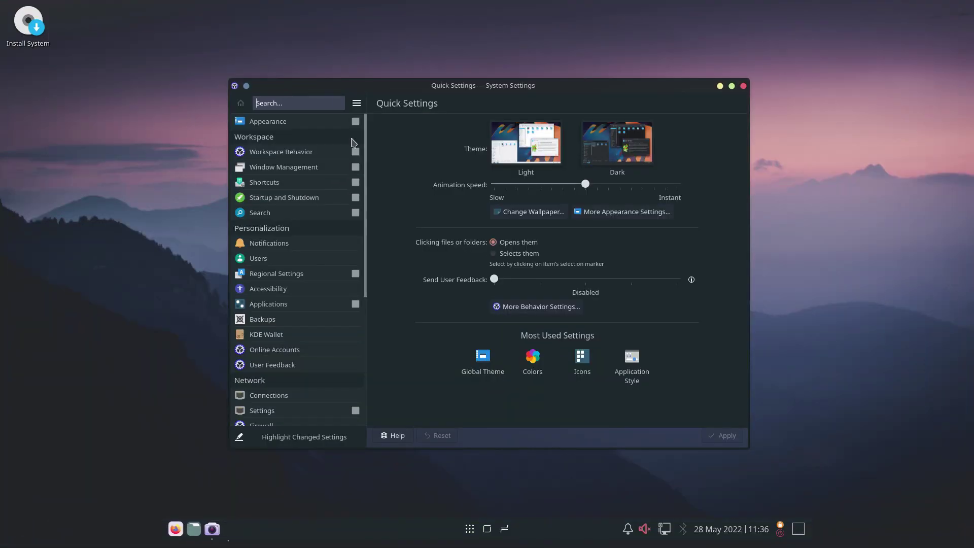
Step: Under Appearance > Application Style, select Lightly, check its options and apply it
{"action": "left_click", "coordinate": [311, 120]}
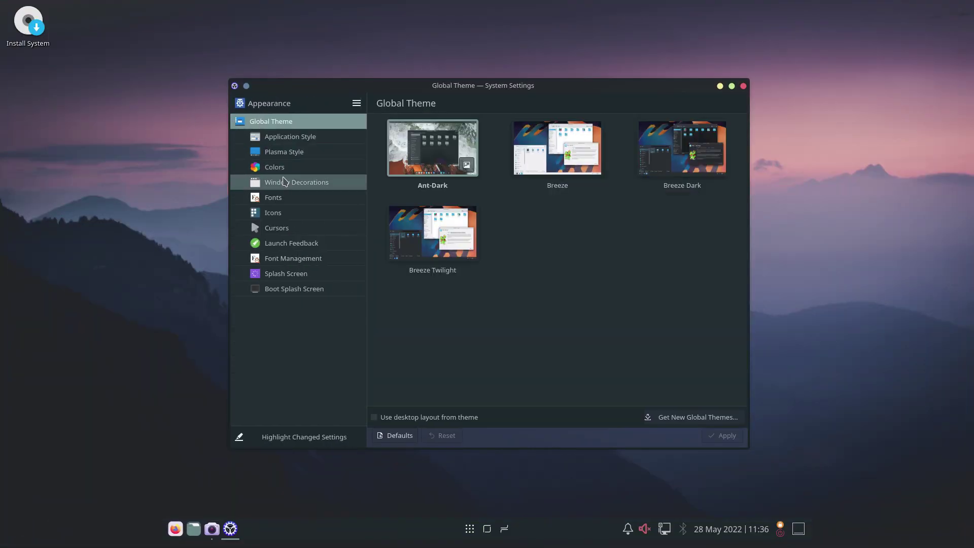
{"action": "left_click", "coordinate": [288, 138]}
{"action": "scroll", "coordinate": [496, 279], "scroll_direction": "down", "scroll_amount": 5}
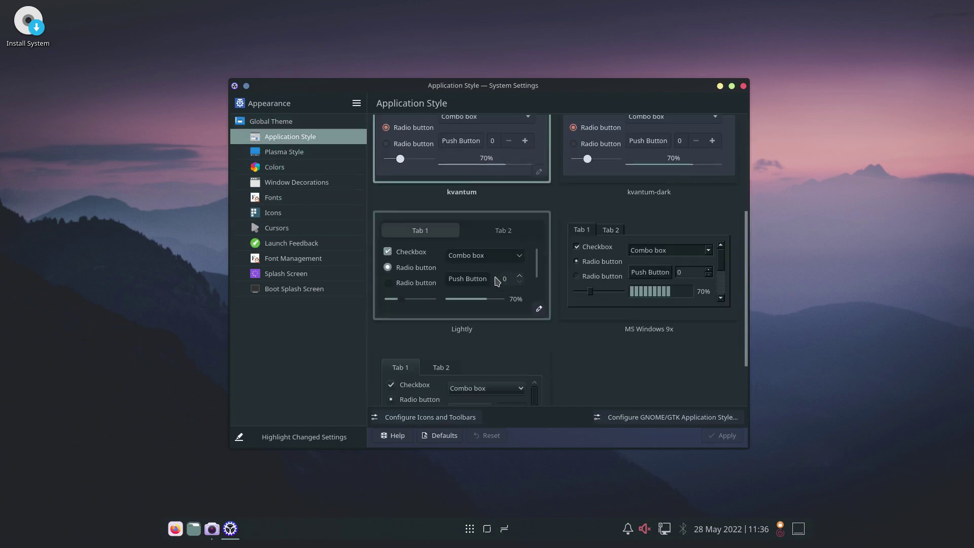
{"action": "left_click", "coordinate": [483, 305]}
{"action": "left_click", "coordinate": [539, 309]}
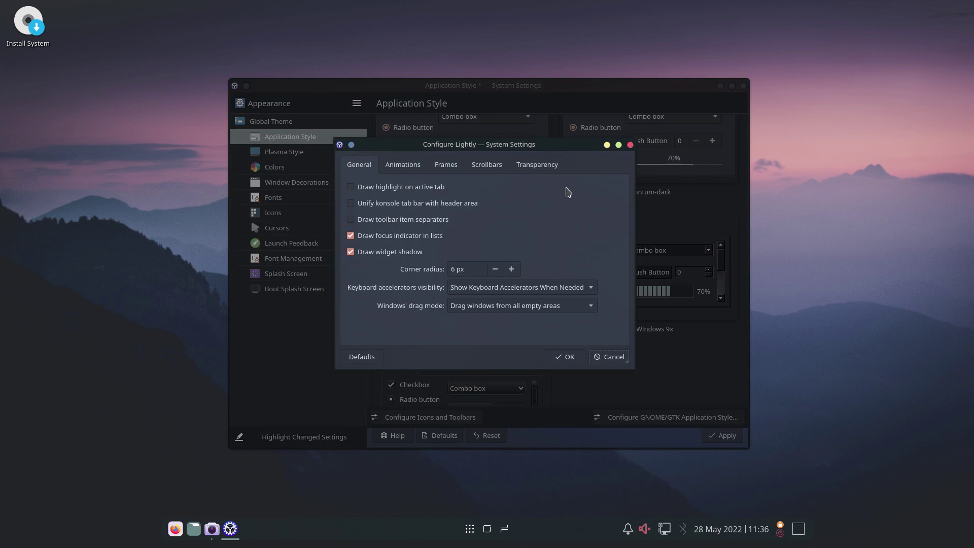
{"action": "left_click", "coordinate": [630, 145]}
{"action": "left_click", "coordinate": [723, 436]}
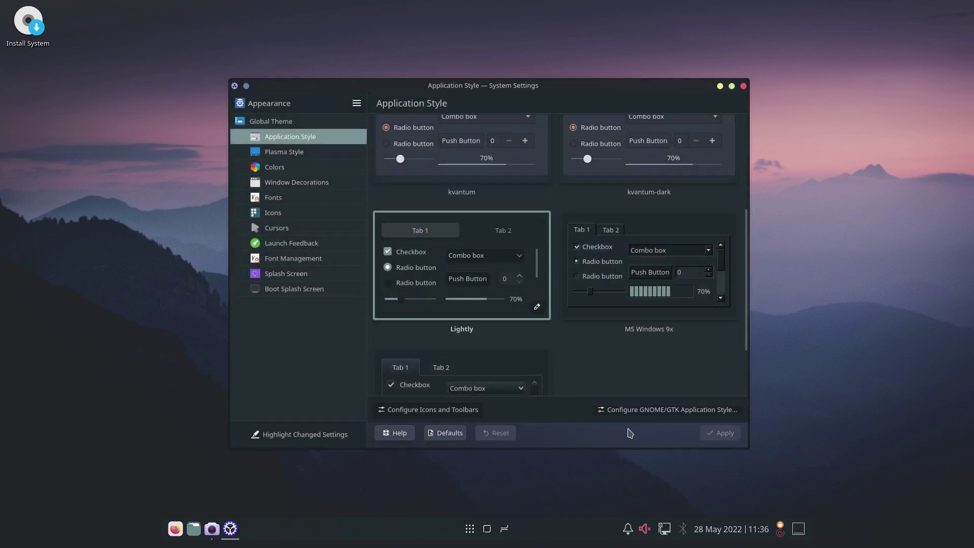
{"action": "left_click", "coordinate": [538, 308]}
{"action": "left_click", "coordinate": [604, 365]}
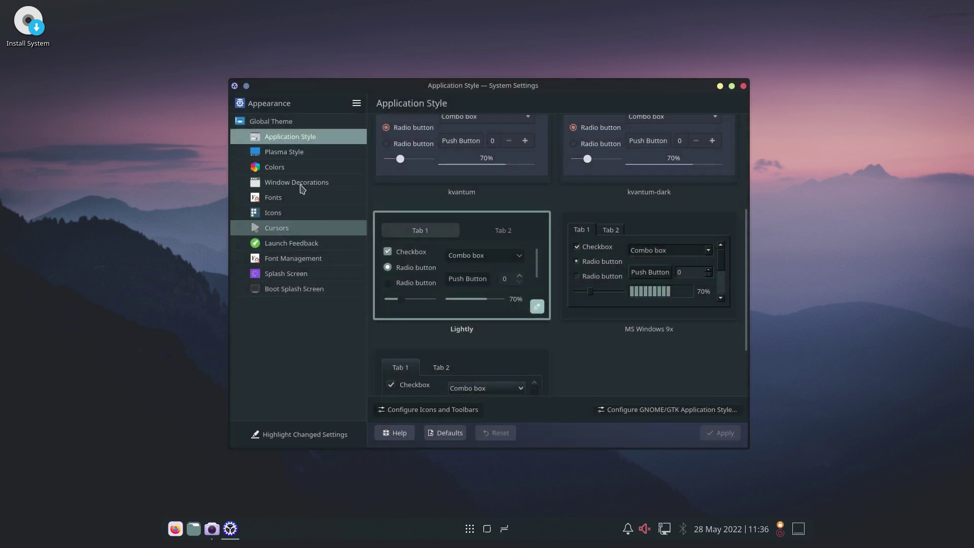
Step: Select KvArcDark on the Colors page, apply it, and shift the settings window left
{"action": "left_click", "coordinate": [284, 167]}
{"action": "scroll", "coordinate": [528, 289], "scroll_direction": "down", "scroll_amount": 10}
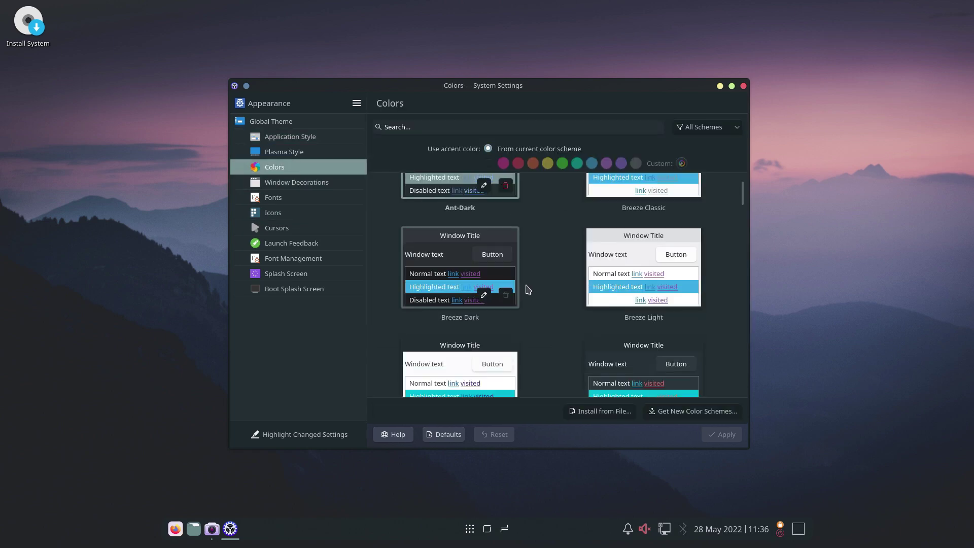
{"action": "scroll", "coordinate": [527, 294], "scroll_direction": "down", "scroll_amount": 5}
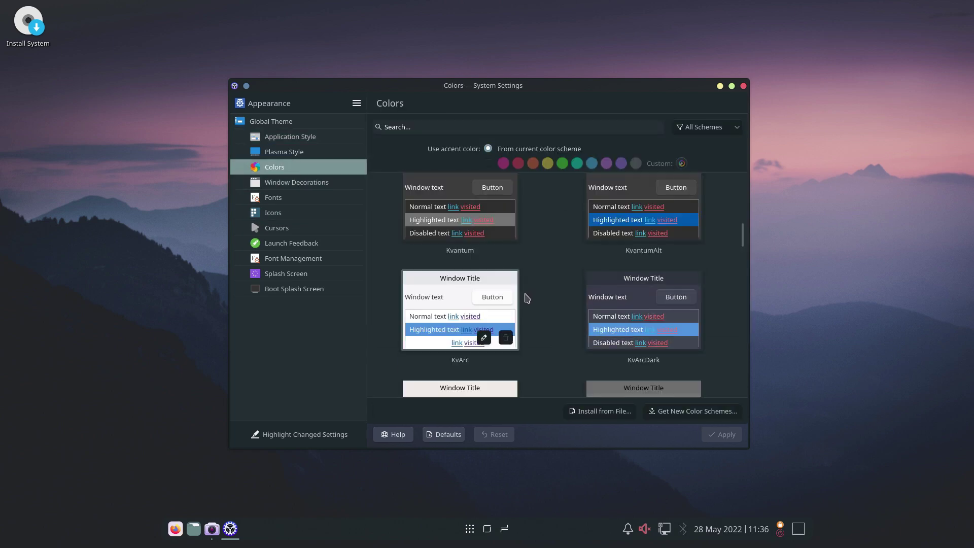
{"action": "scroll", "coordinate": [528, 299], "scroll_direction": "down", "scroll_amount": 8}
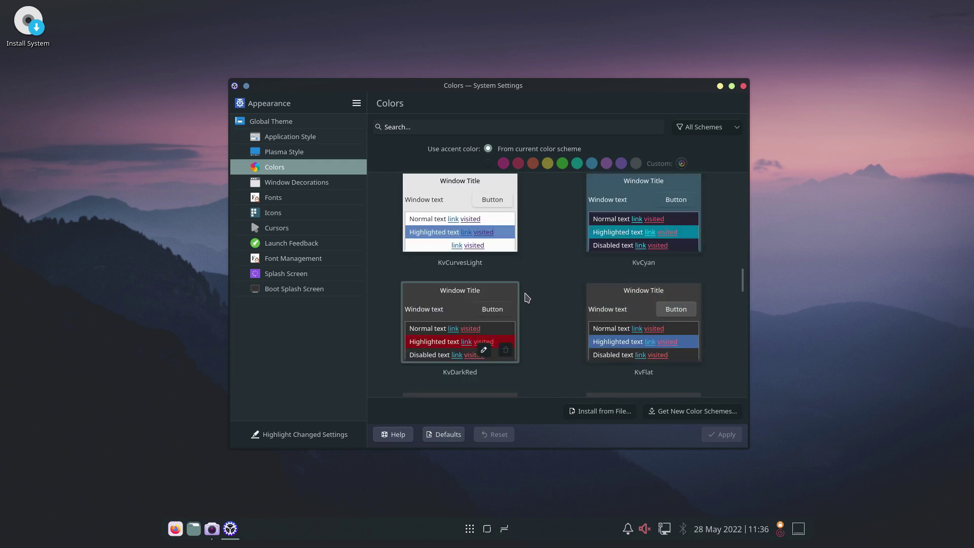
{"action": "scroll", "coordinate": [527, 298], "scroll_direction": "up", "scroll_amount": 8}
{"action": "left_click", "coordinate": [644, 256]}
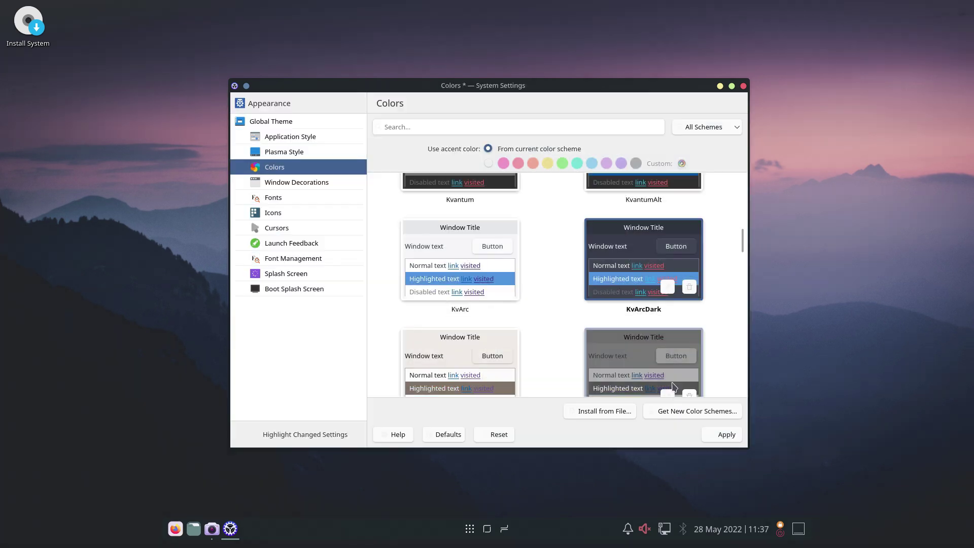
{"action": "left_click", "coordinate": [719, 434]}
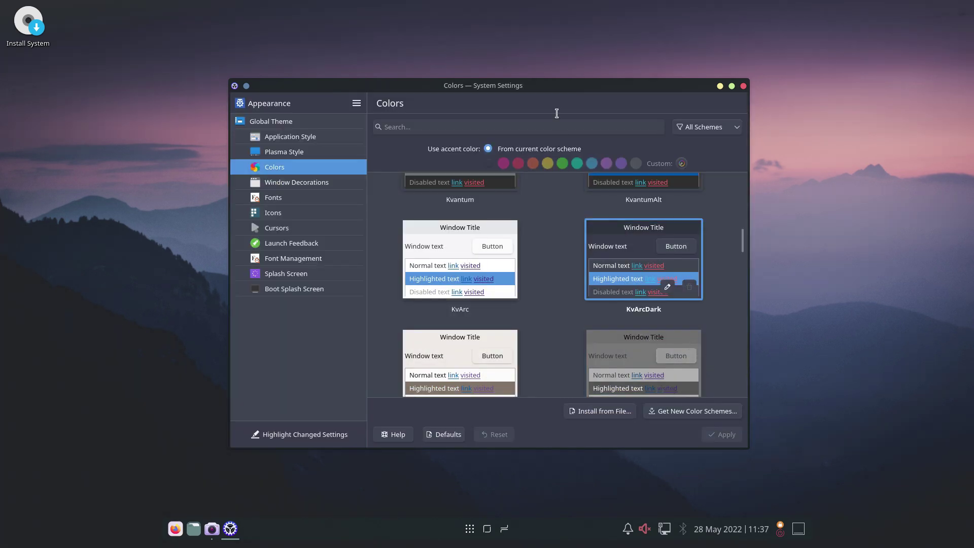
{"action": "left_click_drag", "start_coordinate": [538, 78], "coordinate": [452, 95]}
Step: Launch Dolphin from the dock and arrange it beside System Settings
{"action": "right_click", "coordinate": [696, 293]}
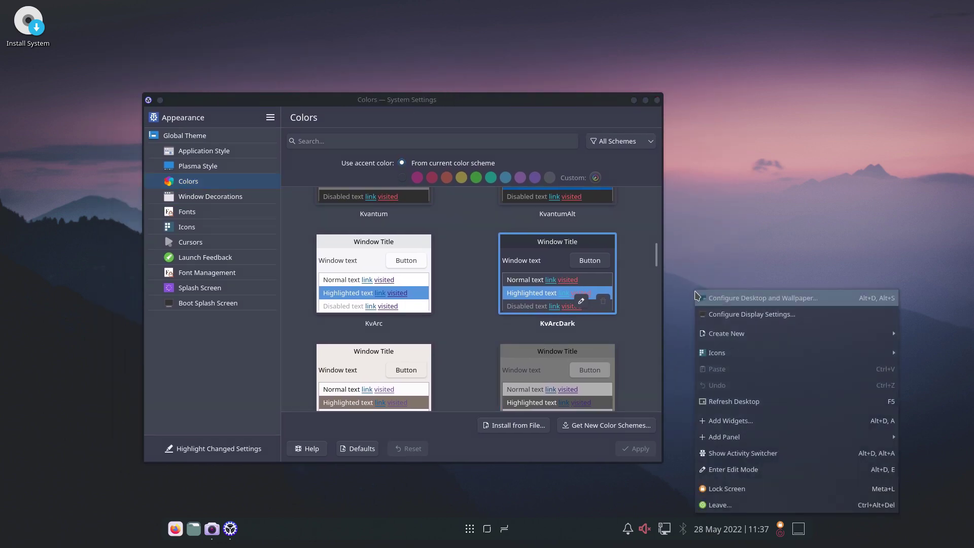
{"action": "left_click", "coordinate": [703, 251]}
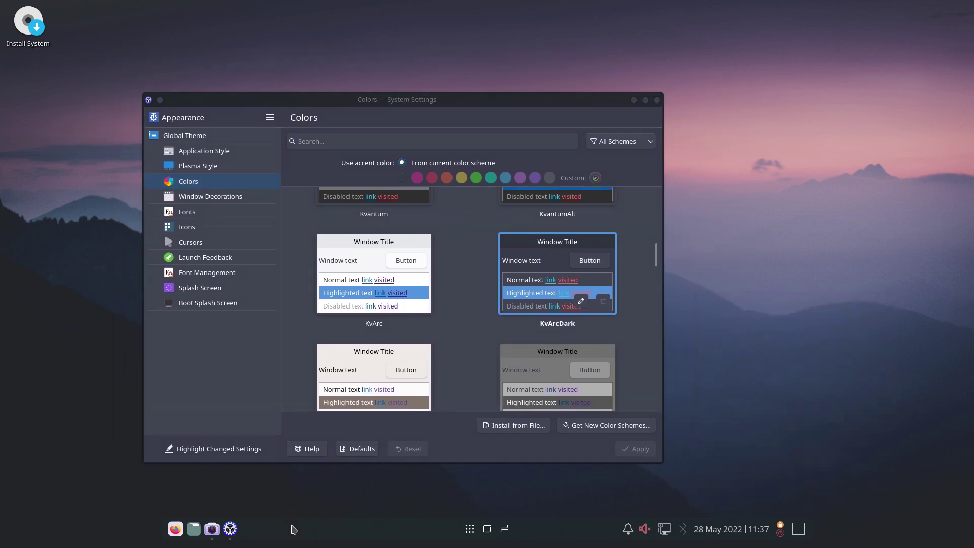
{"action": "left_click", "coordinate": [190, 530]}
{"action": "left_click_drag", "start_coordinate": [415, 113], "coordinate": [711, 75]}
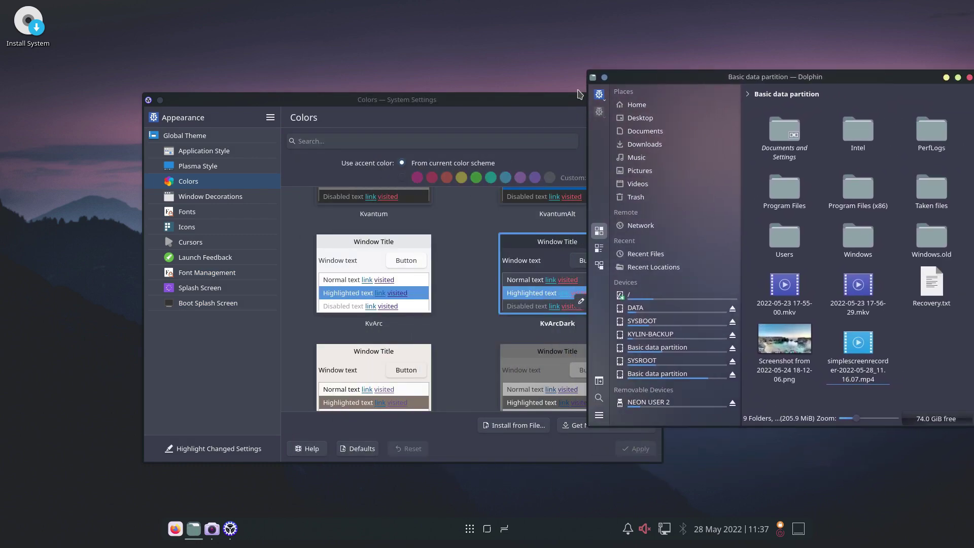
{"action": "left_click_drag", "start_coordinate": [552, 104], "coordinate": [421, 90]}
{"action": "left_click_drag", "start_coordinate": [713, 77], "coordinate": [544, 87]}
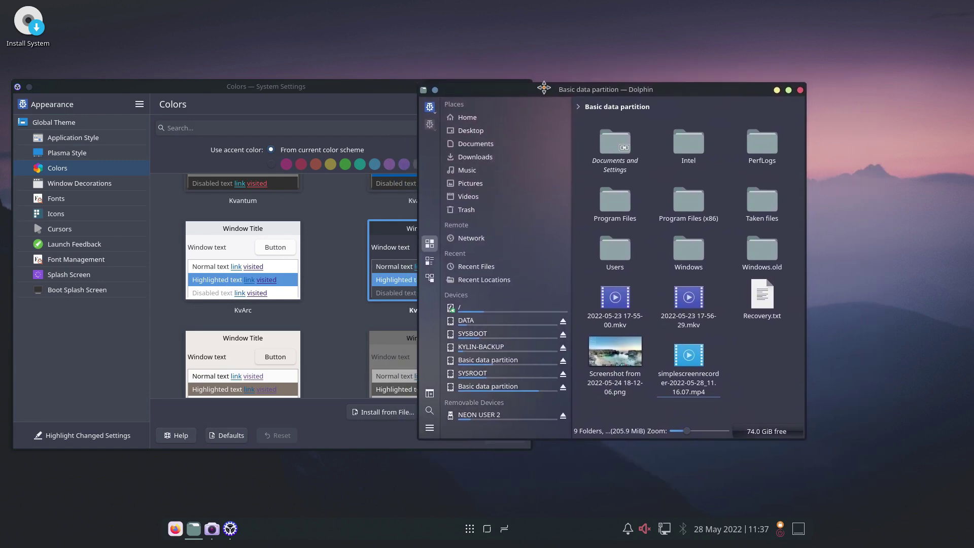
Step: Set Dolphin's Places panel icon size to Large (32x32)
{"action": "right_click", "coordinate": [442, 218]}
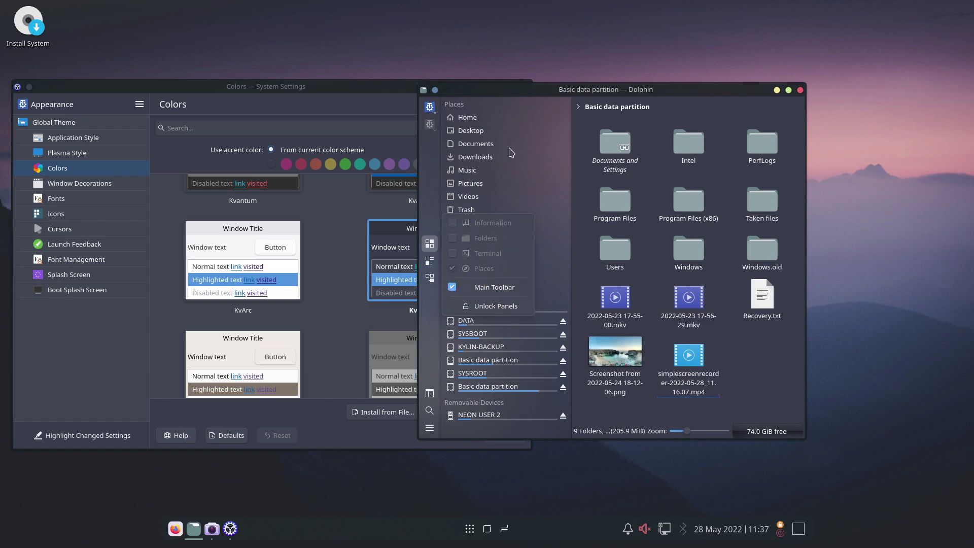
{"action": "left_click", "coordinate": [447, 215]}
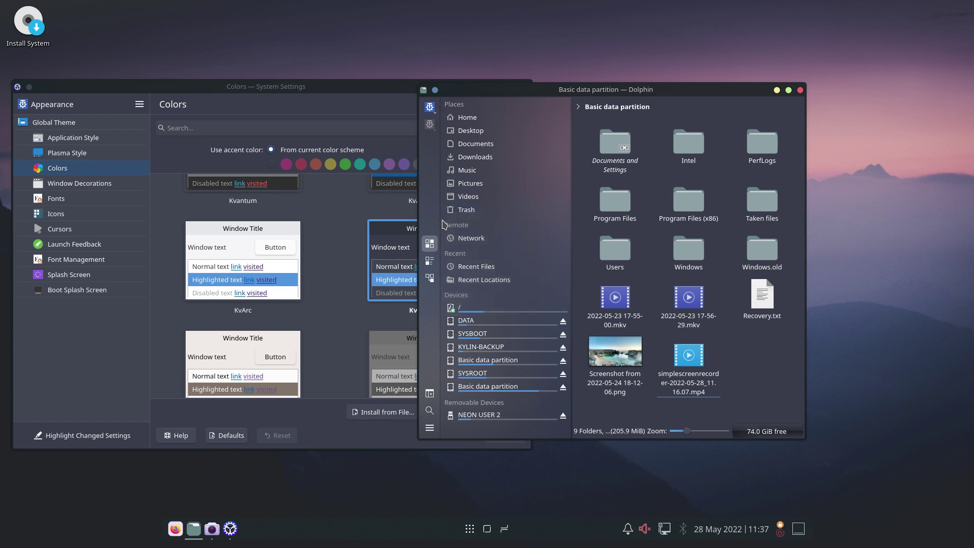
{"action": "right_click", "coordinate": [443, 224]}
{"action": "mouse_move", "coordinate": [505, 260]}
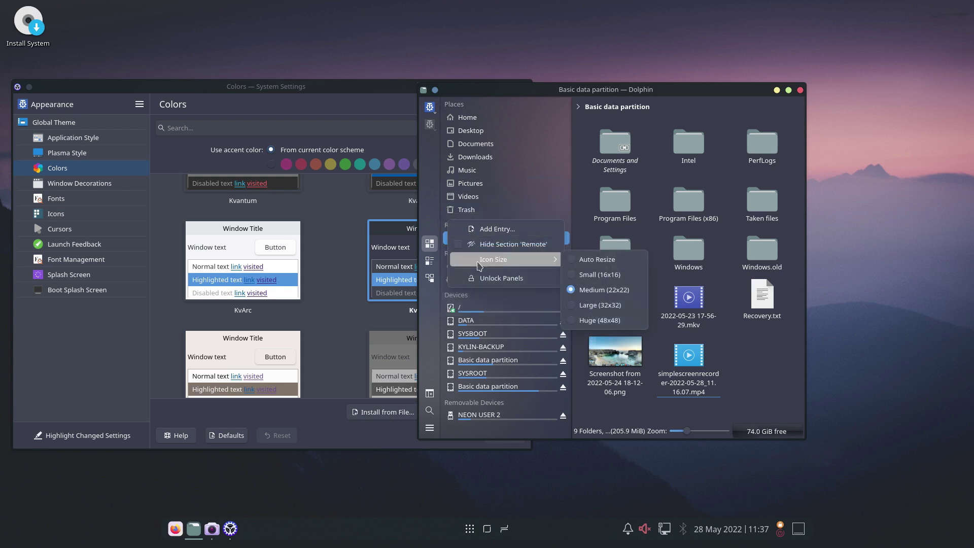
{"action": "left_click", "coordinate": [636, 311]}
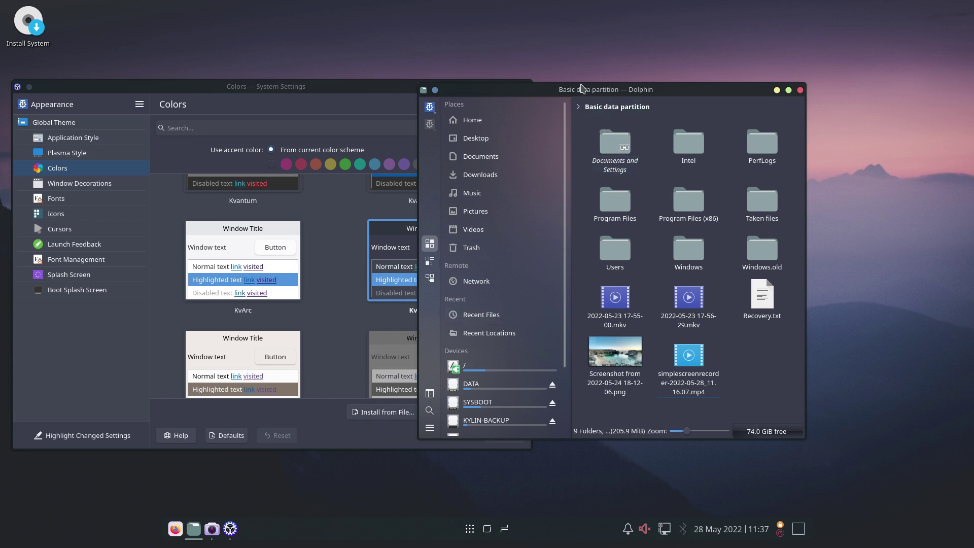
{"action": "left_click_drag", "start_coordinate": [570, 89], "coordinate": [508, 55]}
{"action": "left_click", "coordinate": [282, 99]}
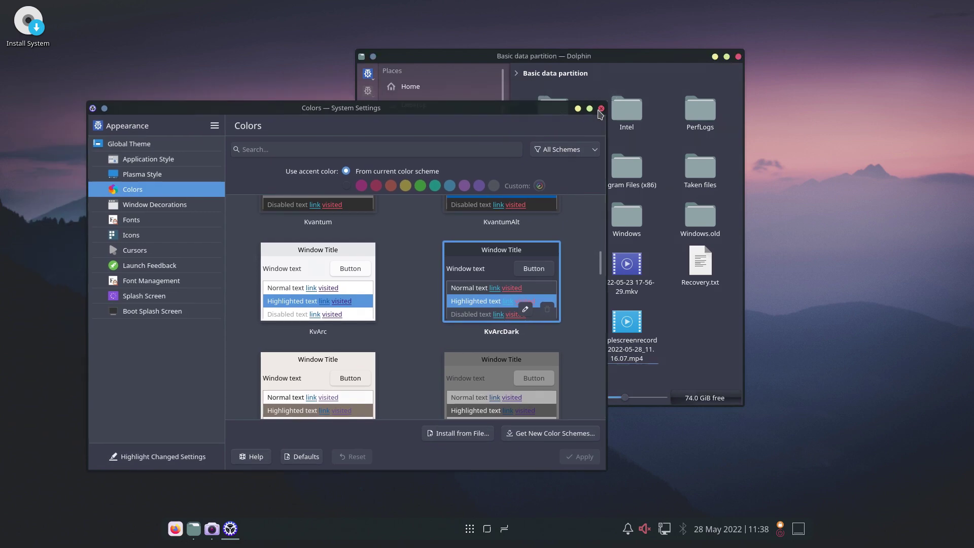
Step: Quit System Settings and relaunch it by searching 's' in the launcher
{"action": "key", "text": "ctrl+q"}
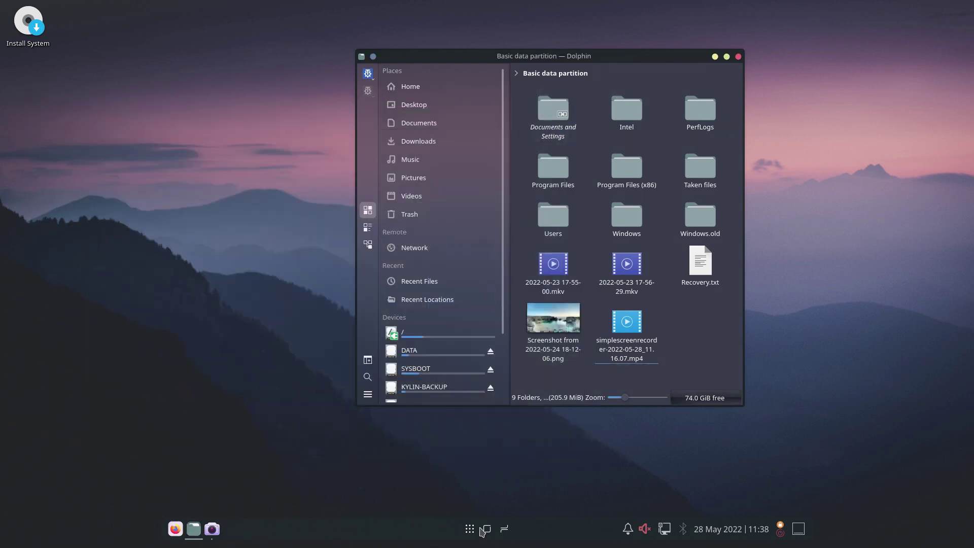
{"action": "left_click", "coordinate": [476, 529]}
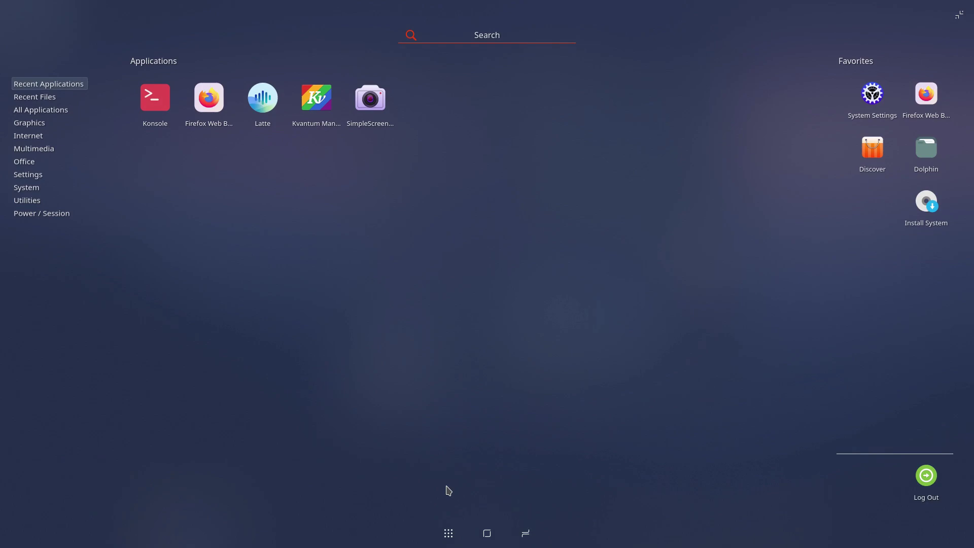
{"action": "type", "text": "s"}
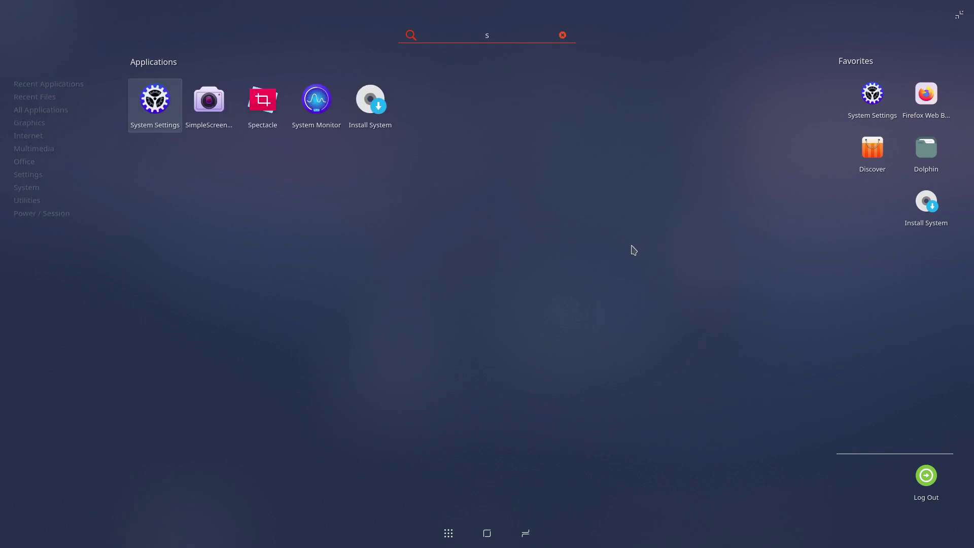
{"action": "left_click", "coordinate": [131, 96]}
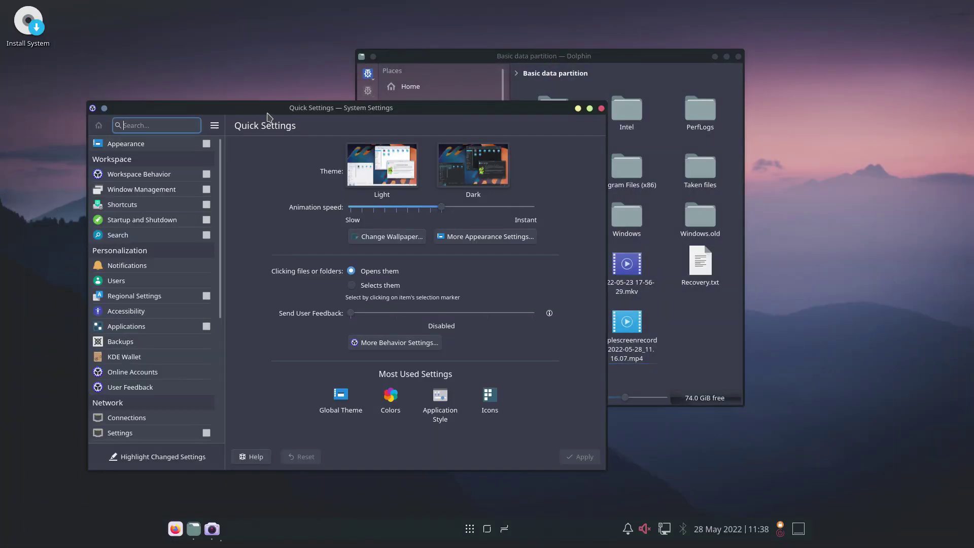
Step: Choose Lightly as the window decoration under Appearance and apply it
{"action": "left_click", "coordinate": [147, 149]}
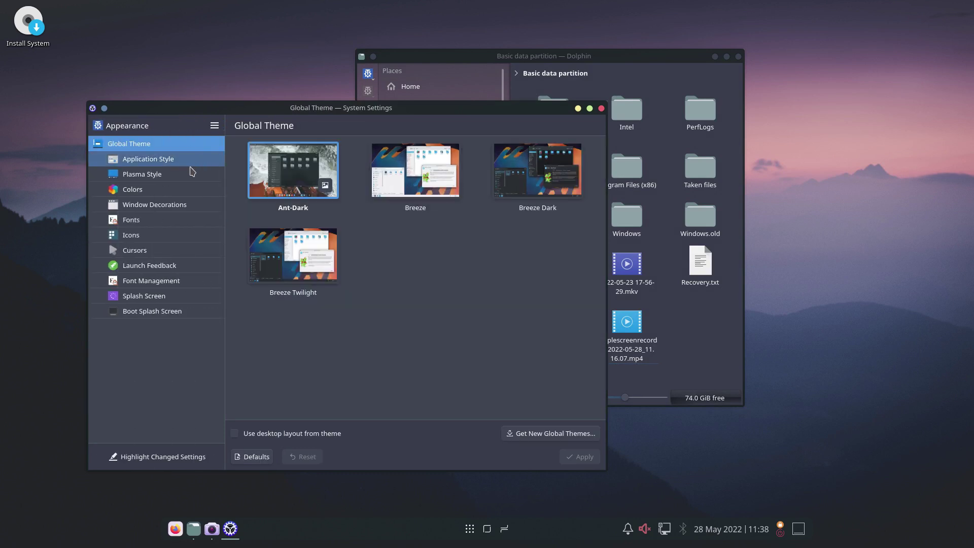
{"action": "left_click", "coordinate": [153, 205]}
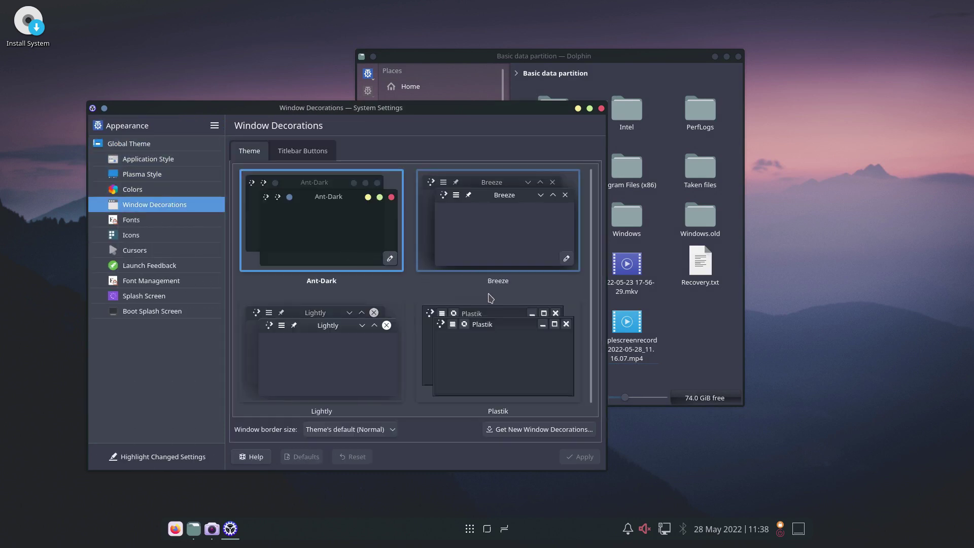
{"action": "left_click", "coordinate": [398, 355]}
{"action": "left_click", "coordinate": [590, 459]}
{"action": "left_click_drag", "start_coordinate": [505, 108], "coordinate": [588, 124]}
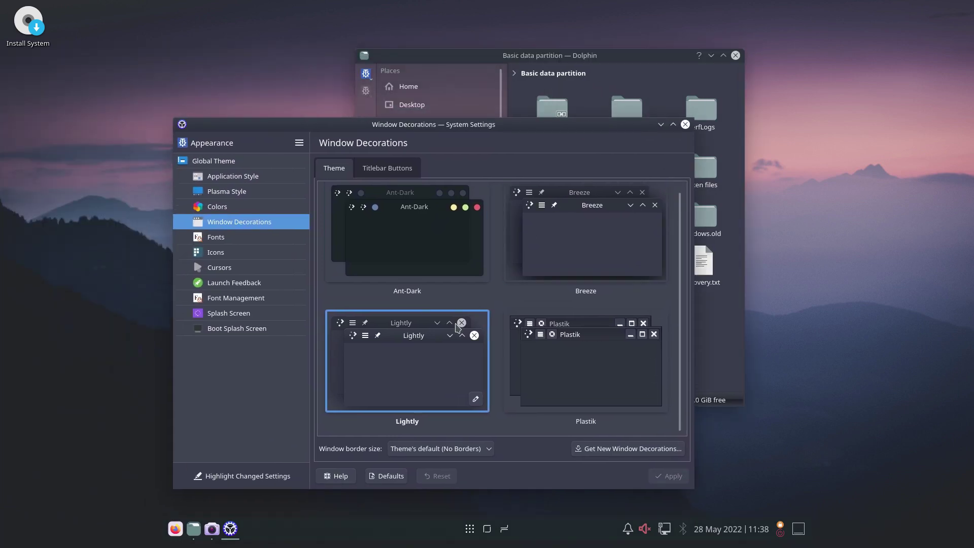
Step: Set the Lightly decoration's shadow size to Very Large and confirm with OK
{"action": "left_click", "coordinate": [472, 404]}
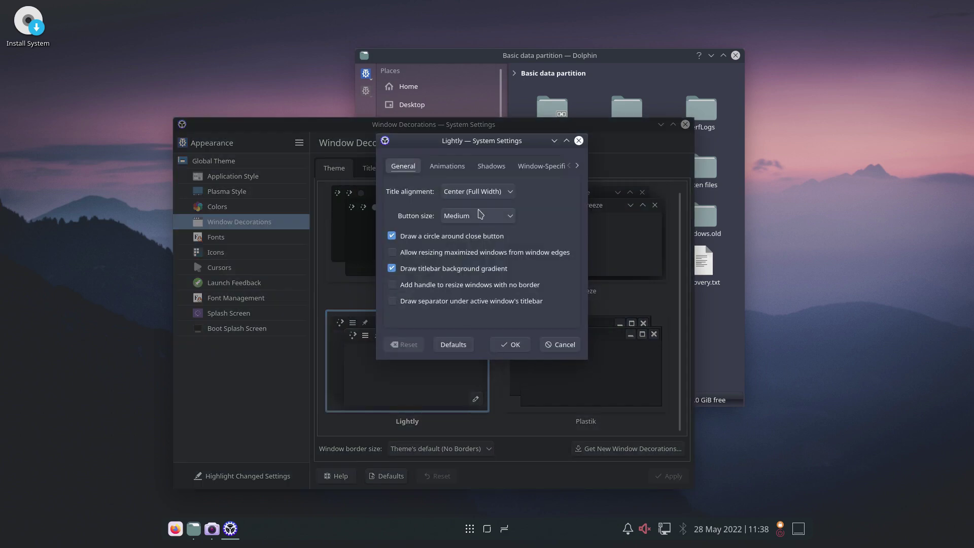
{"action": "left_click", "coordinate": [489, 172]}
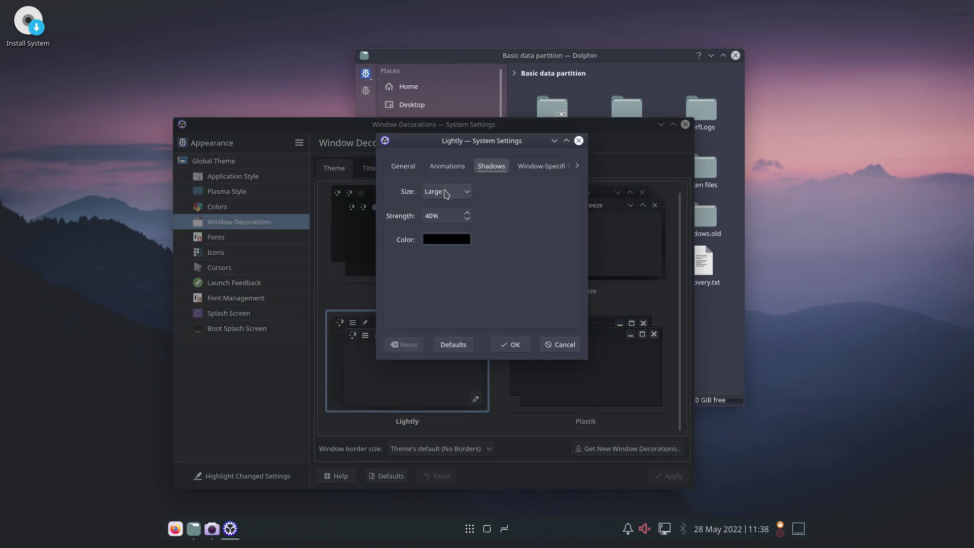
{"action": "left_click", "coordinate": [446, 194]}
{"action": "left_click", "coordinate": [461, 174]}
{"action": "left_click", "coordinate": [450, 193]}
{"action": "left_click", "coordinate": [439, 259]}
{"action": "left_click", "coordinate": [430, 217]}
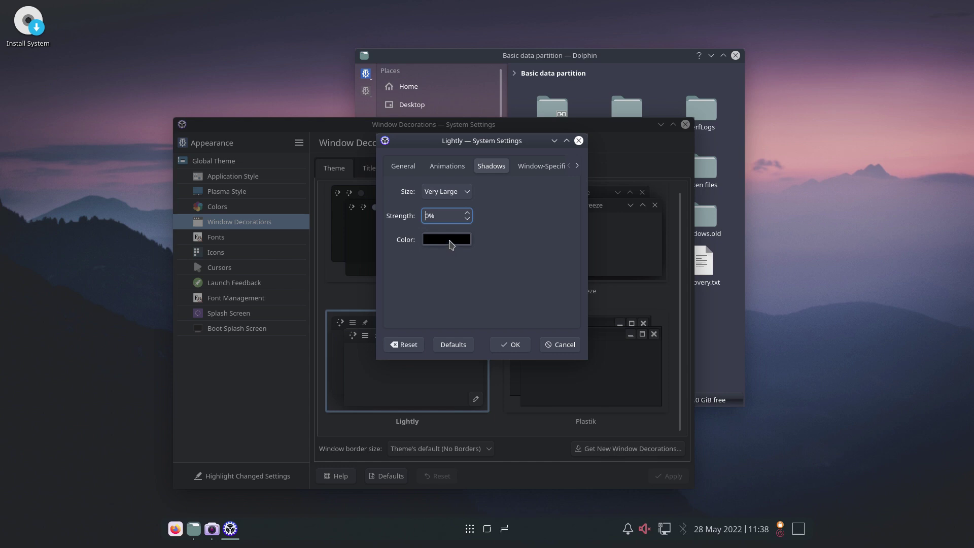
{"action": "left_click", "coordinate": [509, 345]}
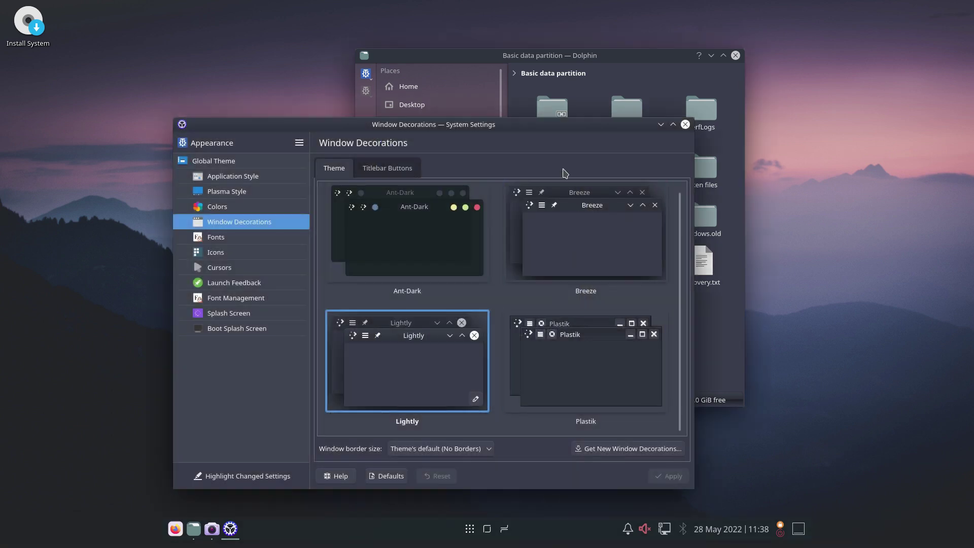
{"action": "left_click_drag", "start_coordinate": [551, 127], "coordinate": [534, 114]}
Step: Reopen the Lightly decoration settings to review its remaining sections
{"action": "left_click", "coordinate": [472, 390]}
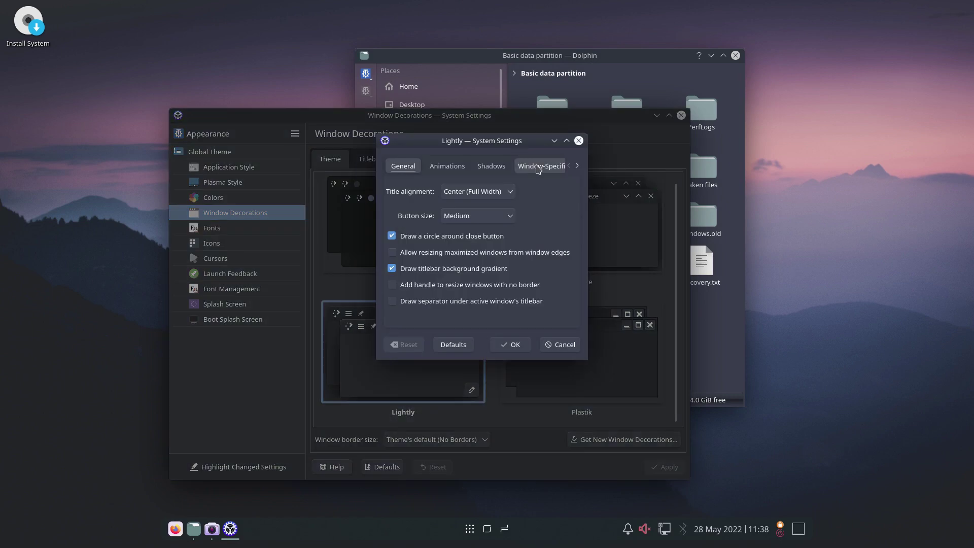
{"action": "left_click", "coordinate": [578, 166]}
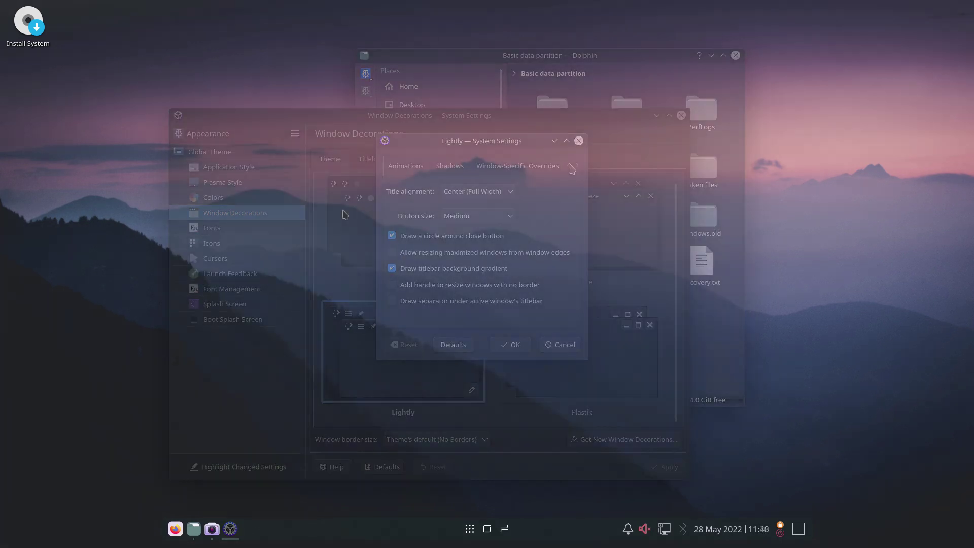
{"action": "right_click", "coordinate": [343, 211]}
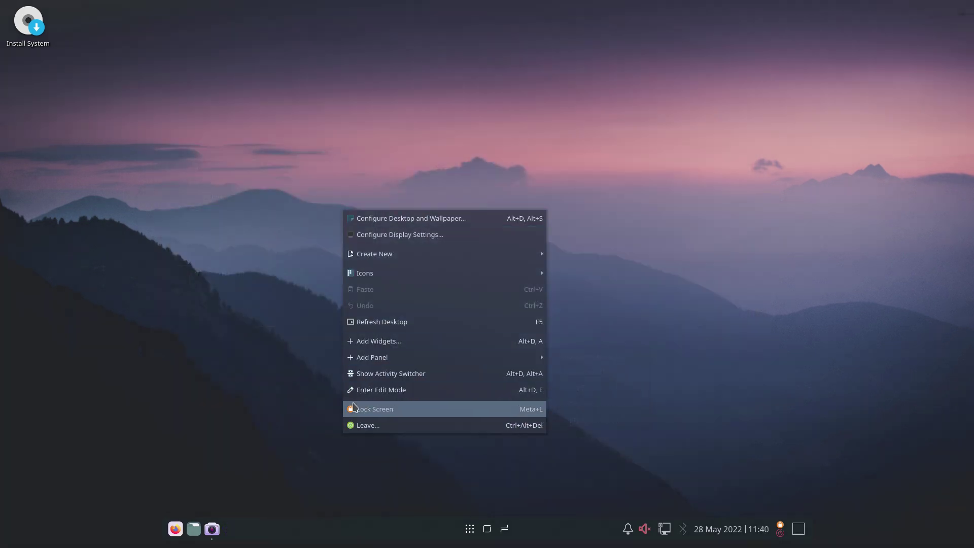
Step: In Edit Mode, search the widget catalogue for 'cloc' and install Minimalist Clock
{"action": "left_click", "coordinate": [355, 391]}
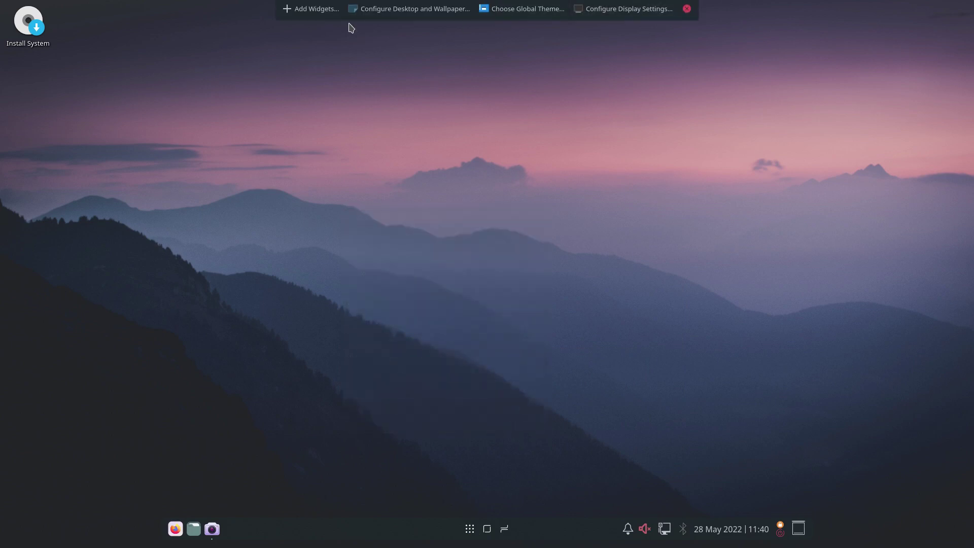
{"action": "left_click", "coordinate": [309, 12]}
{"action": "left_click", "coordinate": [173, 17]}
{"action": "left_click", "coordinate": [188, 31]}
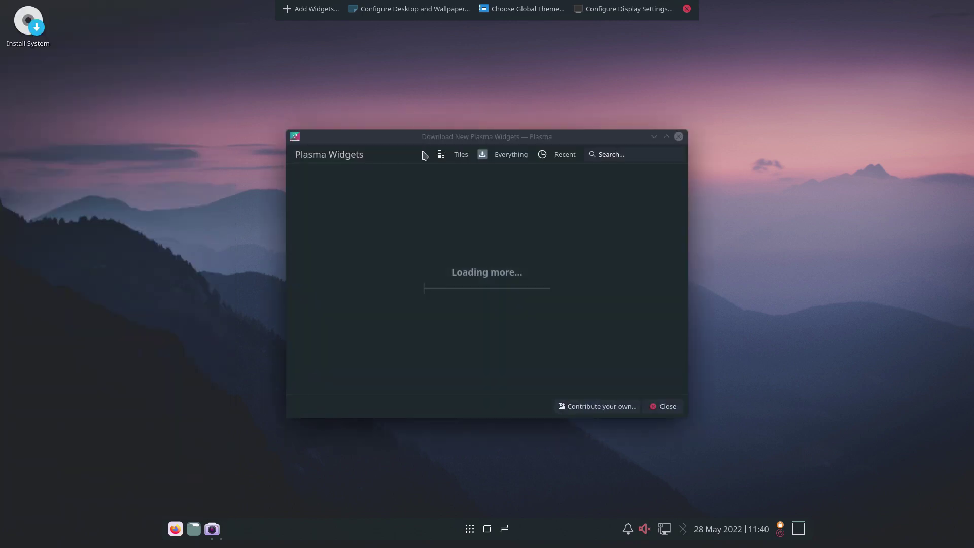
{"action": "left_click", "coordinate": [635, 156]}
{"action": "type", "text": "clock"}
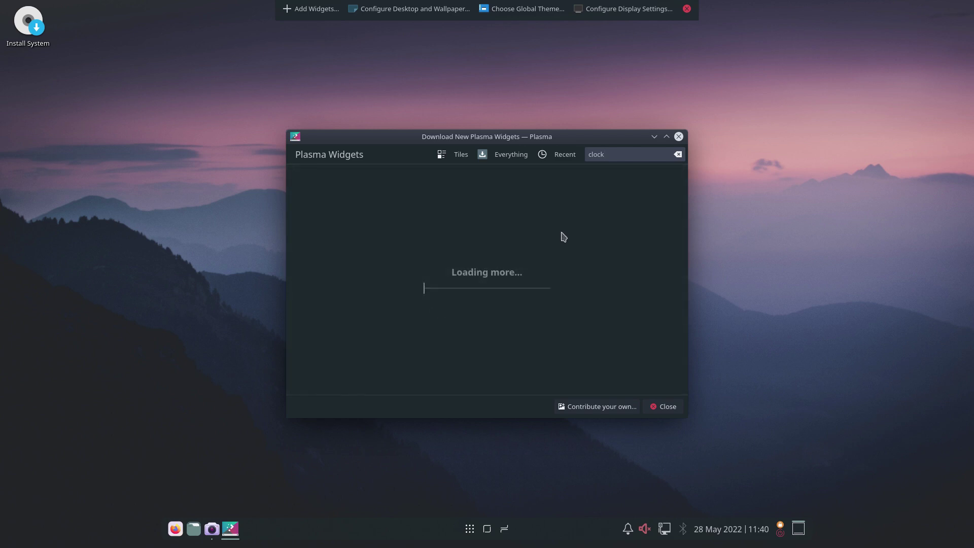
{"action": "left_click", "coordinate": [654, 209]}
{"action": "left_click", "coordinate": [585, 267]}
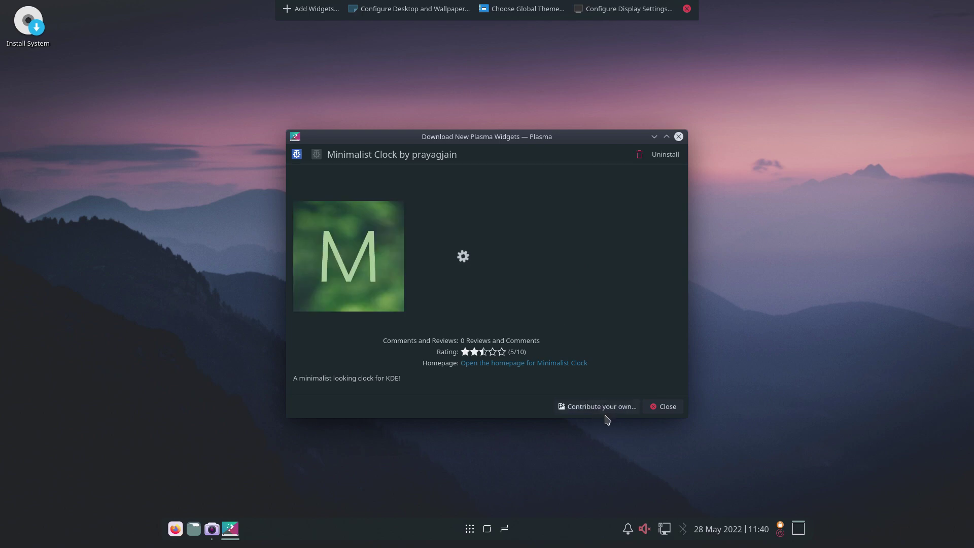
{"action": "left_click", "coordinate": [660, 408]}
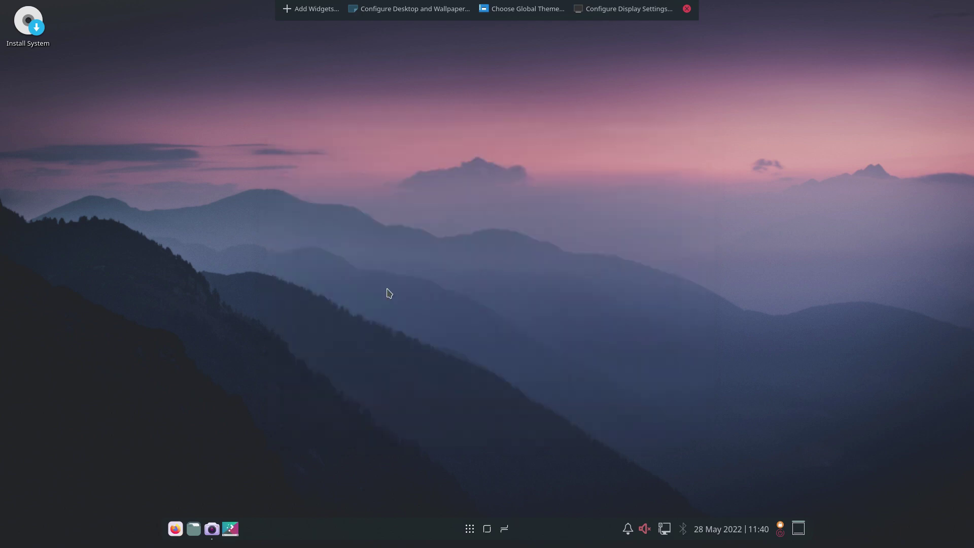
Step: Find Minimalist Clock by typing 'min' and drag it near the desktop centre
{"action": "left_click", "coordinate": [314, 9]}
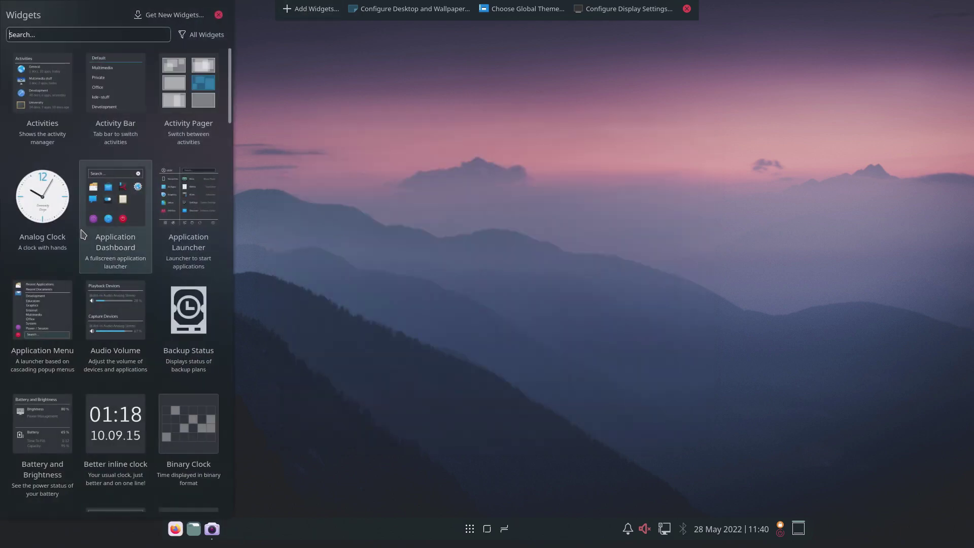
{"action": "scroll", "coordinate": [97, 264], "scroll_direction": "down", "scroll_amount": 5}
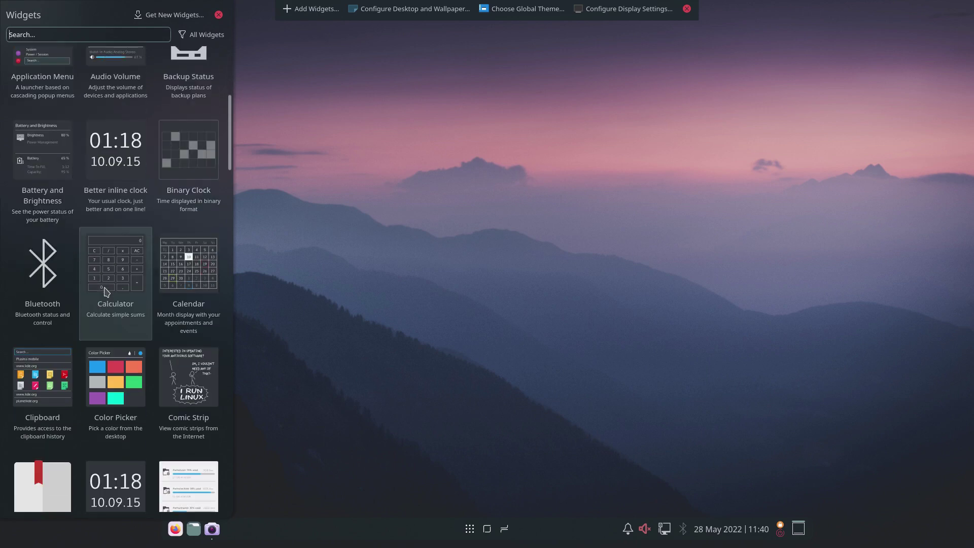
{"action": "type", "text": "min"}
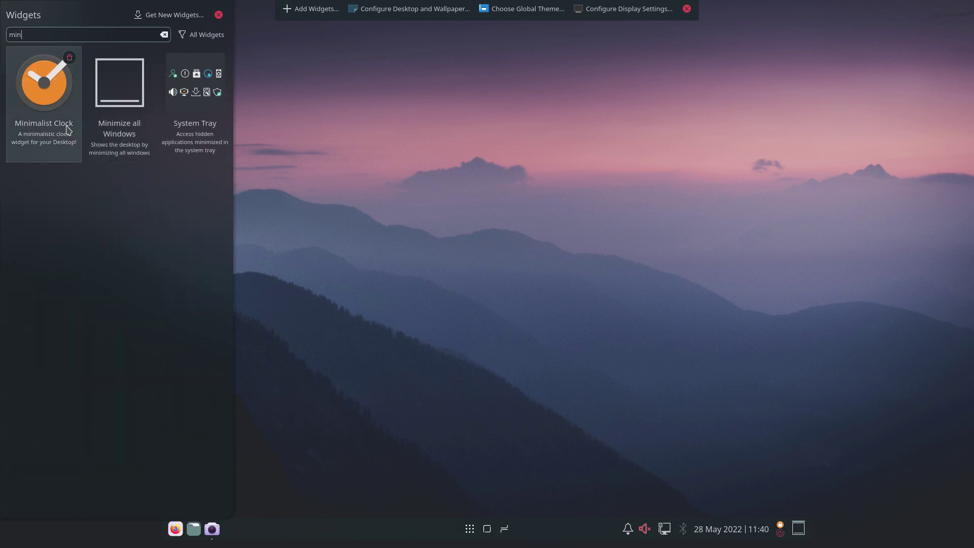
{"action": "left_click_drag", "start_coordinate": [68, 130], "coordinate": [459, 253]}
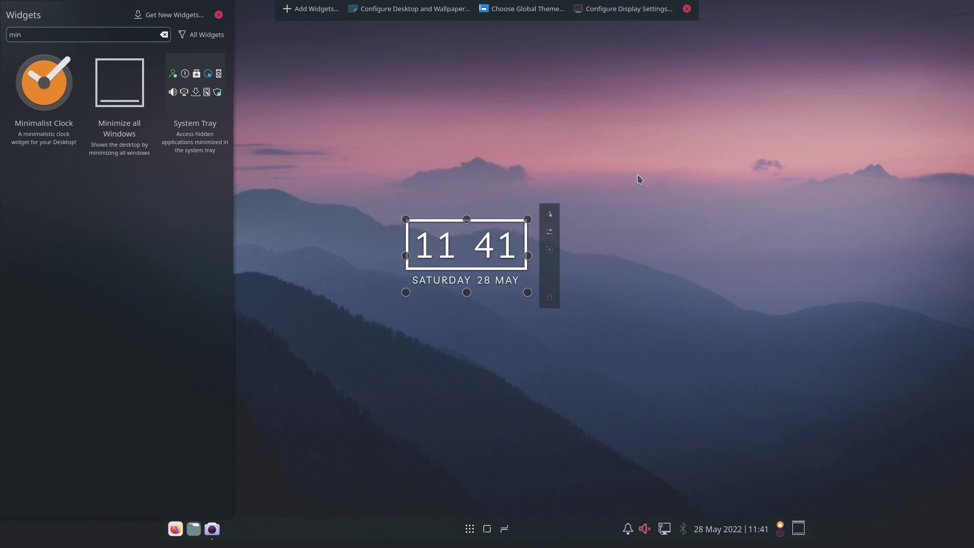
{"action": "left_click", "coordinate": [687, 8]}
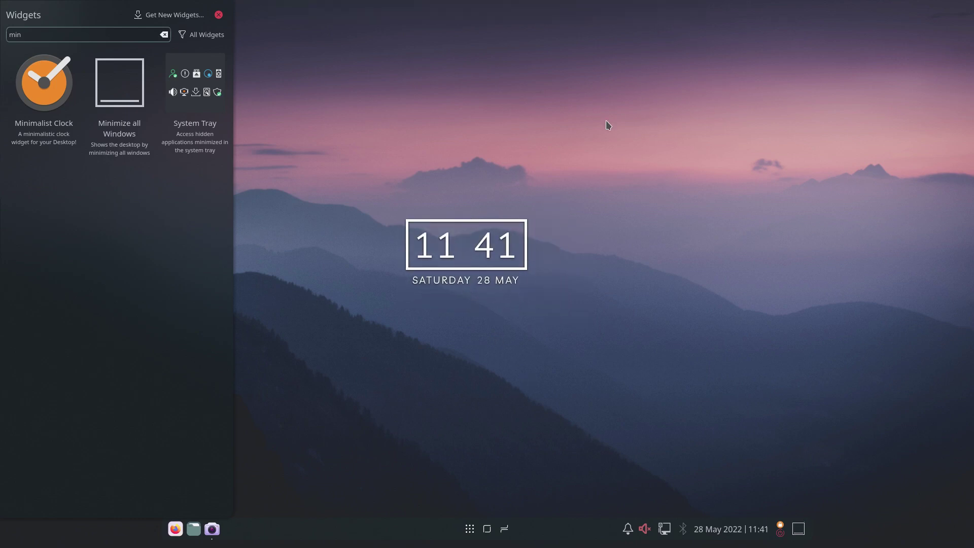
{"action": "left_click", "coordinate": [219, 15]}
{"action": "right_click", "coordinate": [267, 227]}
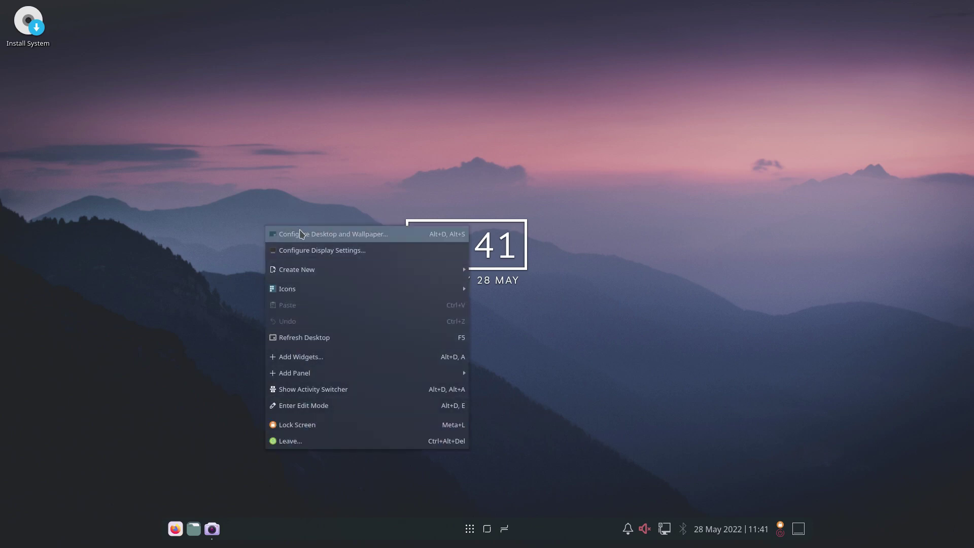
Step: Reposition the Minimalist Clock to the centre of the desktop in Edit Mode
{"action": "left_click", "coordinate": [428, 202]}
{"action": "right_click", "coordinate": [470, 249]}
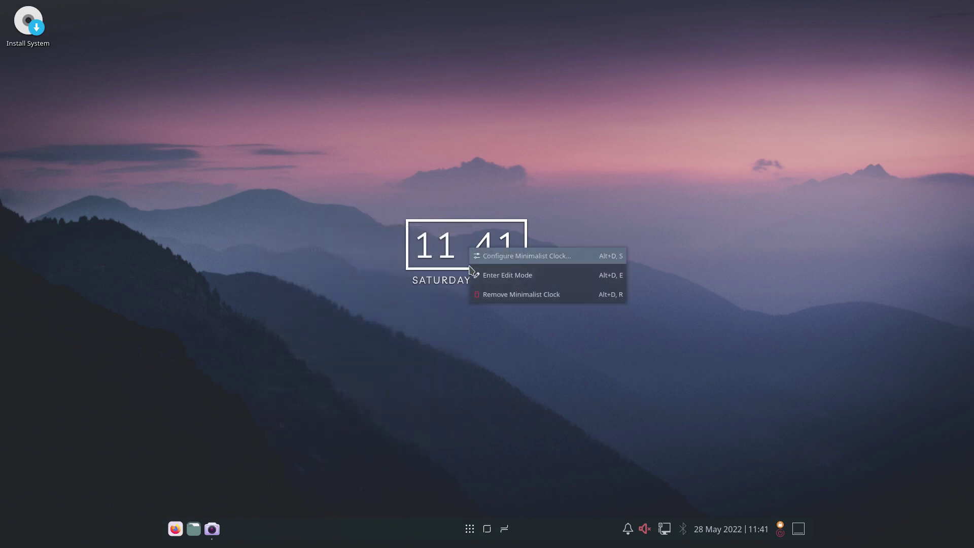
{"action": "left_click", "coordinate": [497, 275]}
{"action": "left_click_drag", "start_coordinate": [479, 259], "coordinate": [495, 260]}
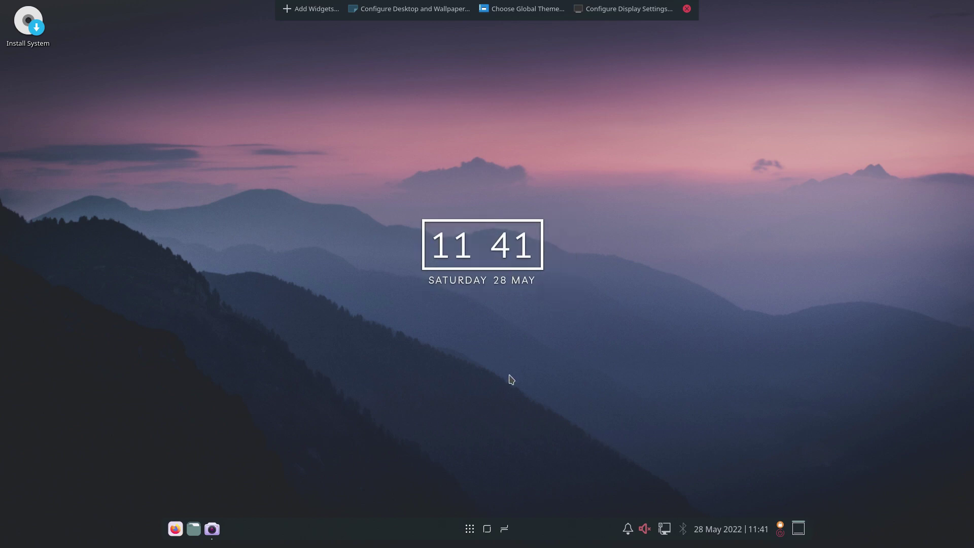
{"action": "left_click_drag", "start_coordinate": [483, 239], "coordinate": [484, 263]}
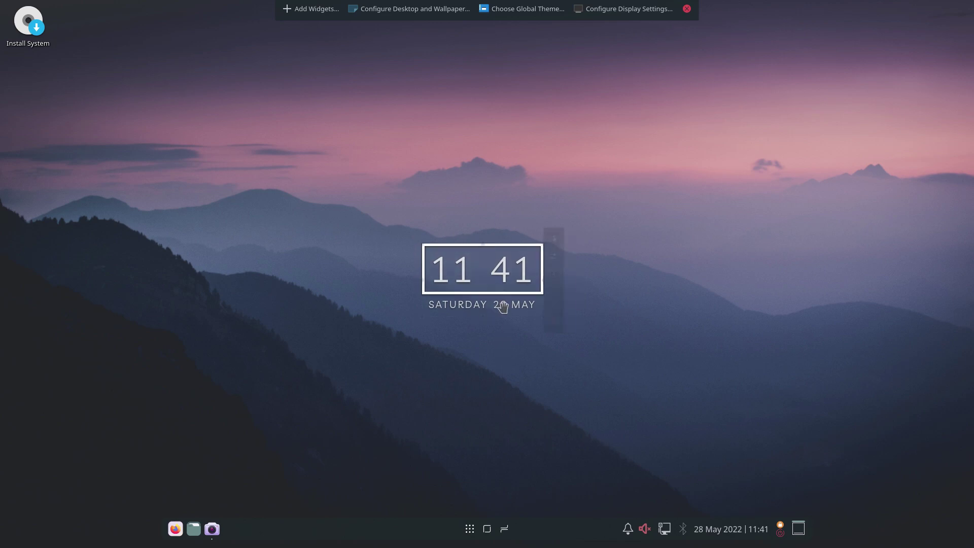
{"action": "left_click", "coordinate": [564, 276]}
{"action": "left_click", "coordinate": [563, 276]}
Step: In the Minimalist Clock settings, disable Enable shadow and apply
{"action": "left_click", "coordinate": [570, 259]}
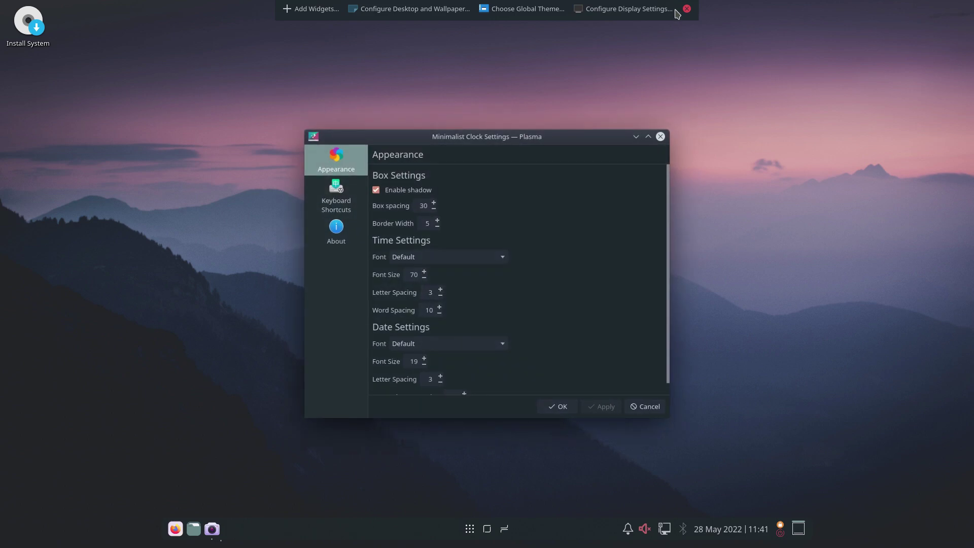
{"action": "left_click", "coordinate": [688, 8]}
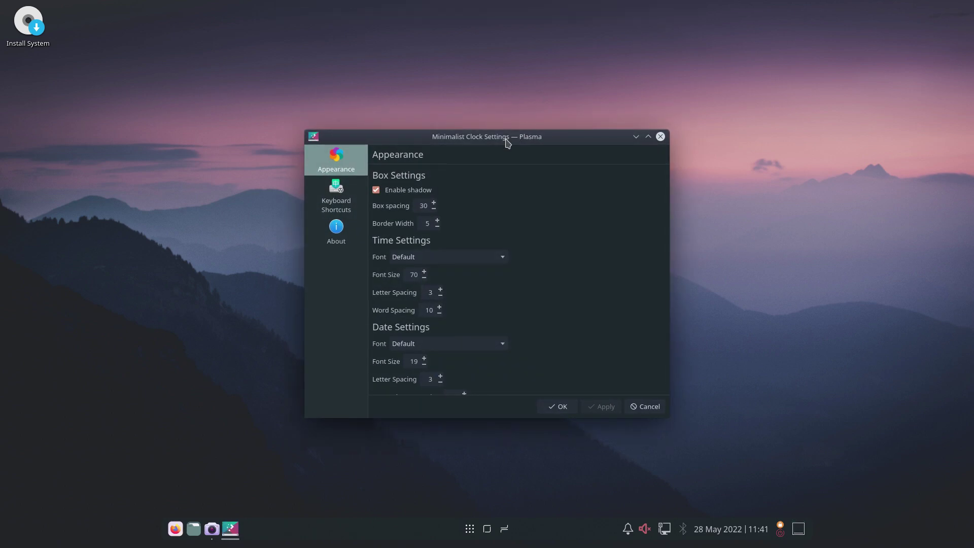
{"action": "left_click_drag", "start_coordinate": [506, 142], "coordinate": [846, 121]}
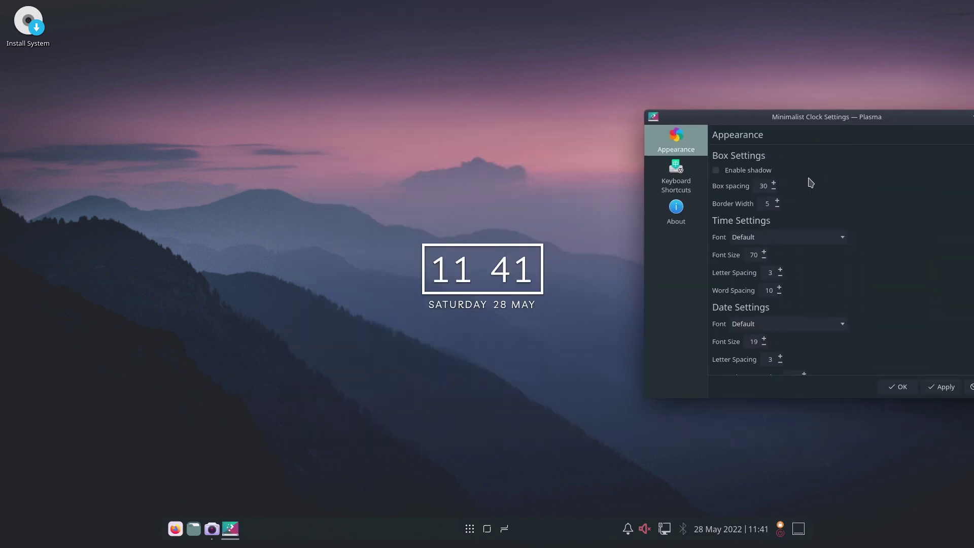
{"action": "left_click_drag", "start_coordinate": [785, 115], "coordinate": [688, 65]}
{"action": "left_click", "coordinate": [853, 337]}
{"action": "scroll", "coordinate": [738, 145], "scroll_direction": "down", "scroll_amount": 1}
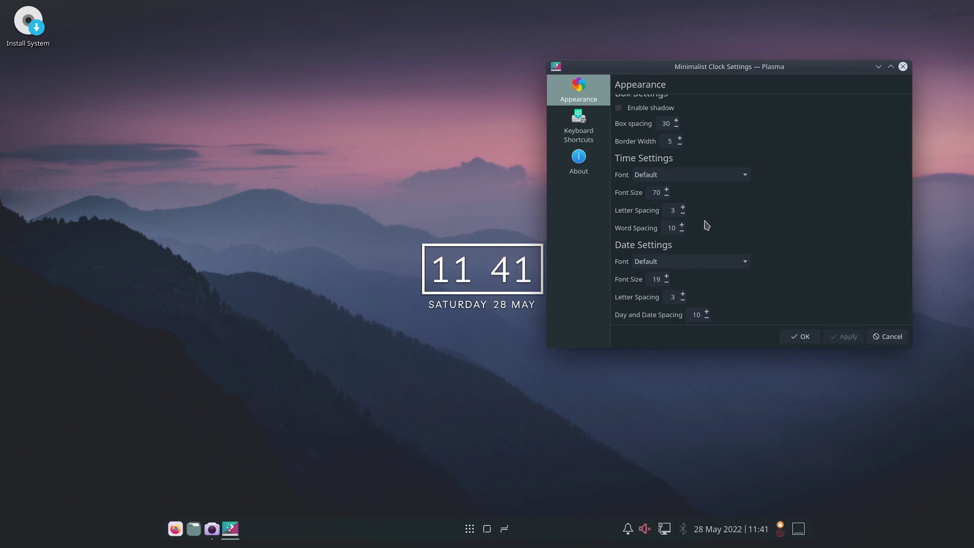
Step: Set both the time and date fonts to Lato Light, apply, and close with OK
{"action": "left_click", "coordinate": [705, 174]}
{"action": "scroll", "coordinate": [699, 224], "scroll_direction": "down", "scroll_amount": 2}
{"action": "scroll", "coordinate": [699, 223], "scroll_direction": "down", "scroll_amount": 1}
{"action": "left_click", "coordinate": [690, 246]}
{"action": "left_click", "coordinate": [673, 262]}
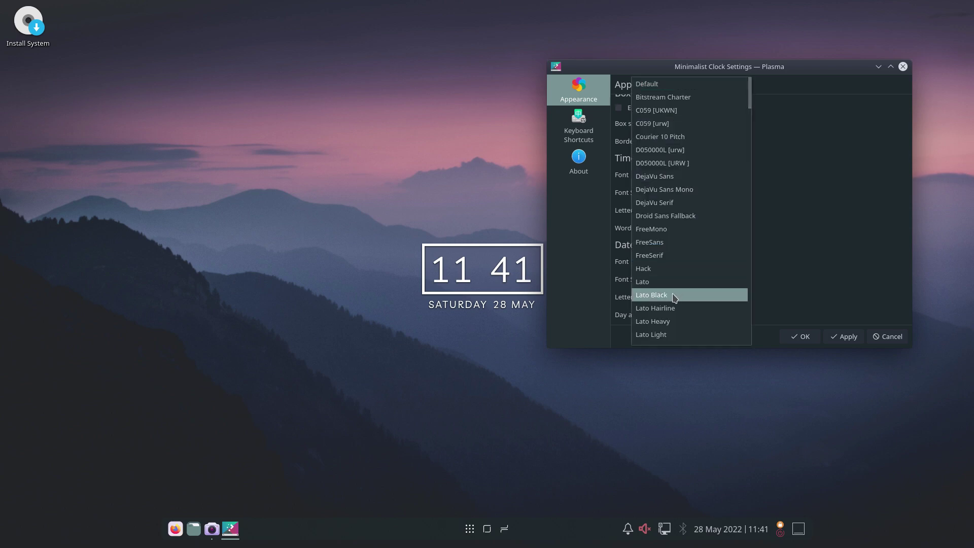
{"action": "left_click", "coordinate": [656, 334]}
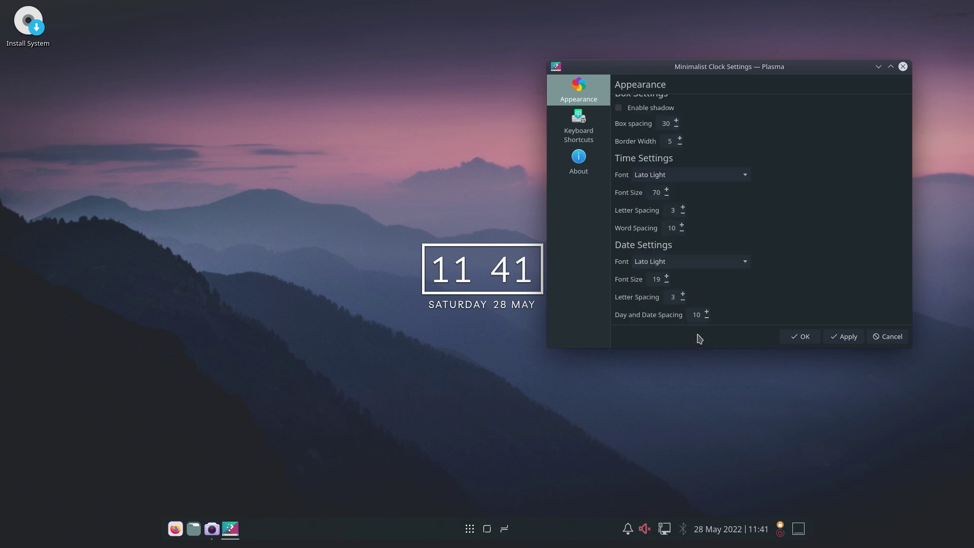
{"action": "left_click", "coordinate": [843, 337]}
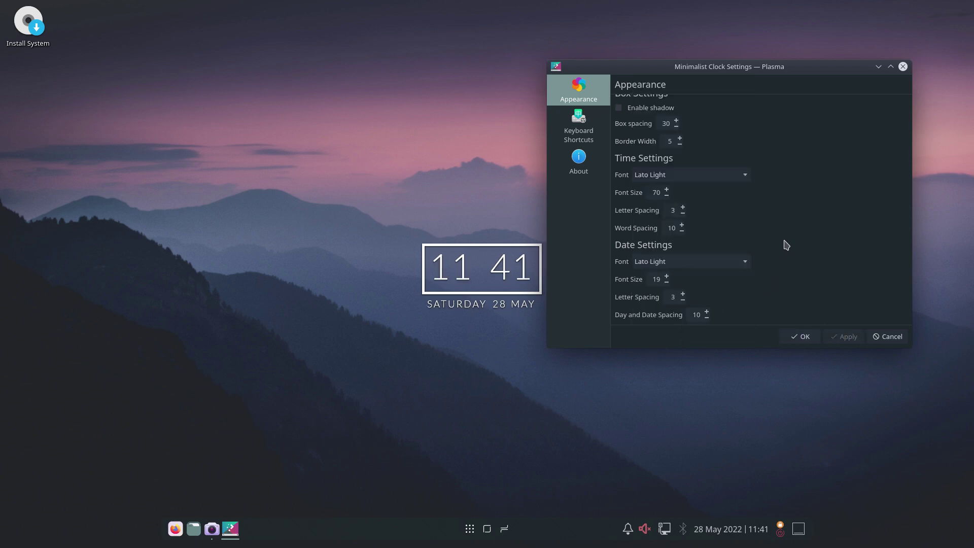
{"action": "scroll", "coordinate": [784, 251], "scroll_direction": "up", "scroll_amount": 1}
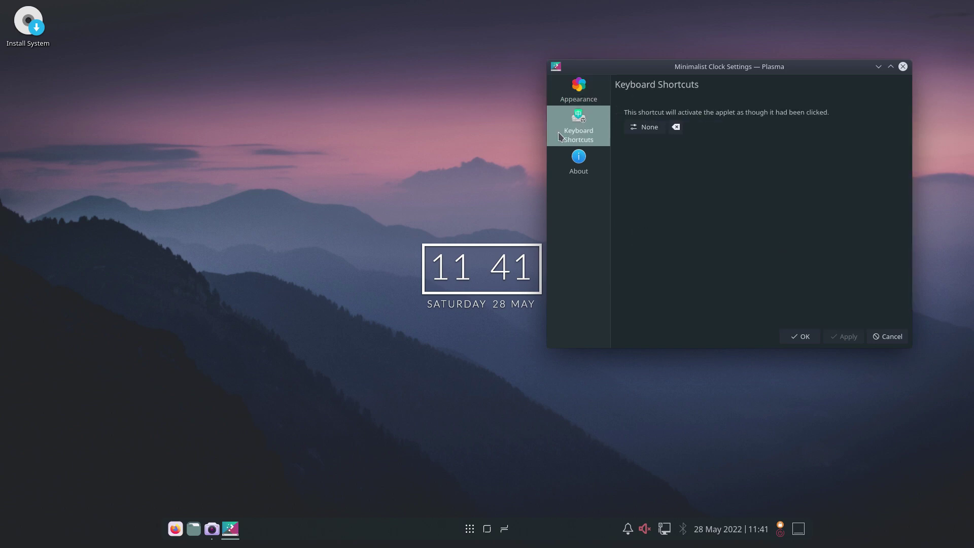
{"action": "left_click", "coordinate": [801, 337]}
{"action": "left_click_drag", "start_coordinate": [640, 137], "coordinate": [264, 355]}
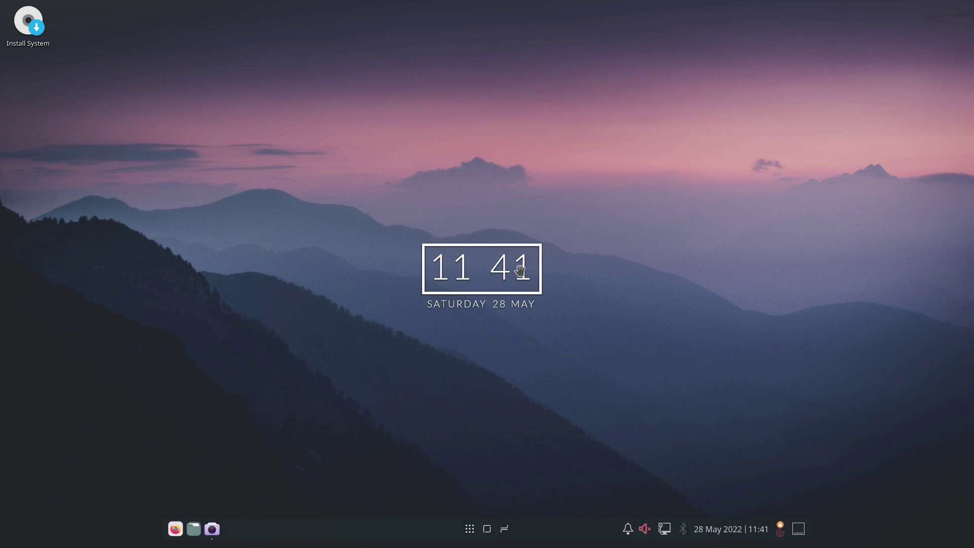